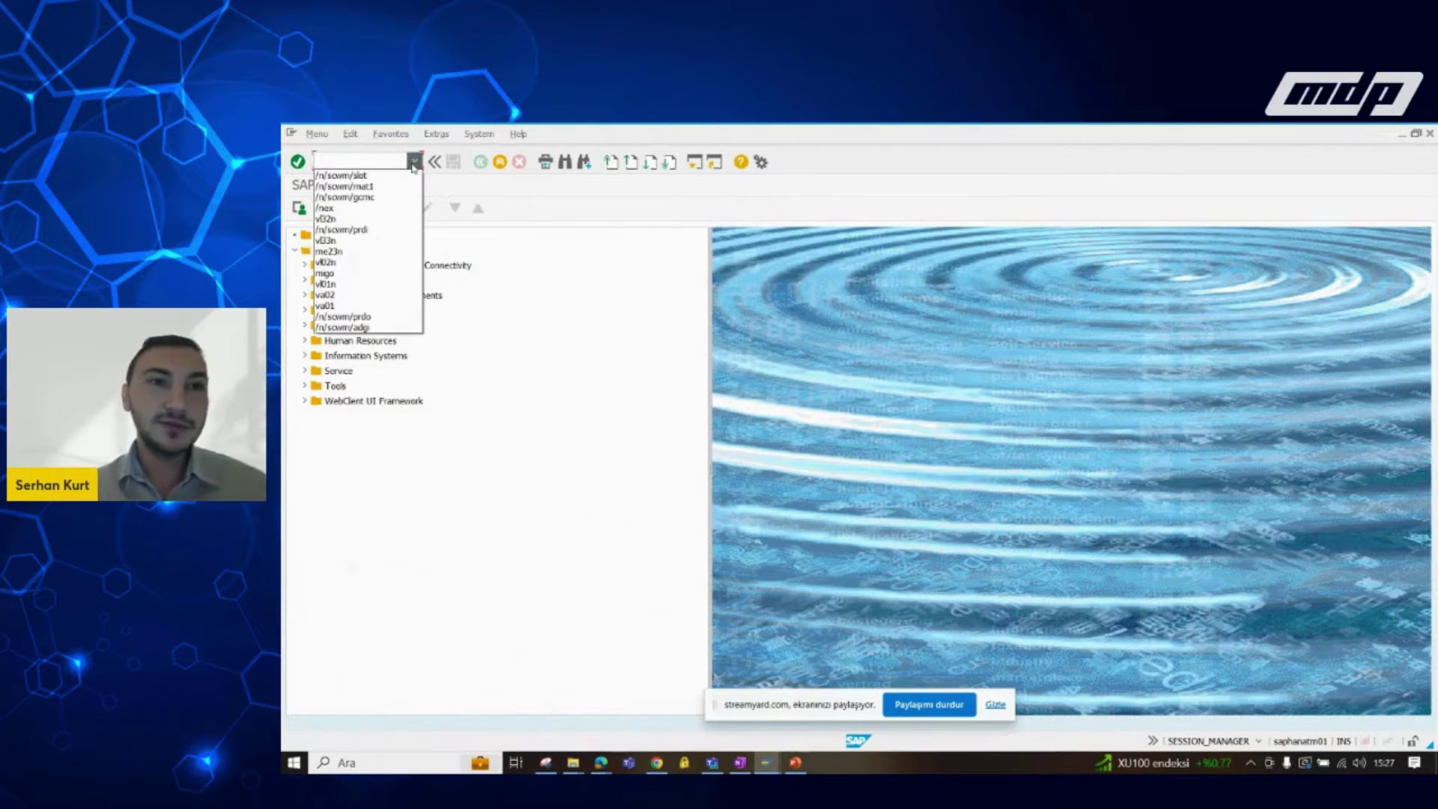
Step: Run transaction /n/scwm/gcmc and execute general condition maintenance for maintenance group Z_SLOT_ARV
left_click(380, 197)
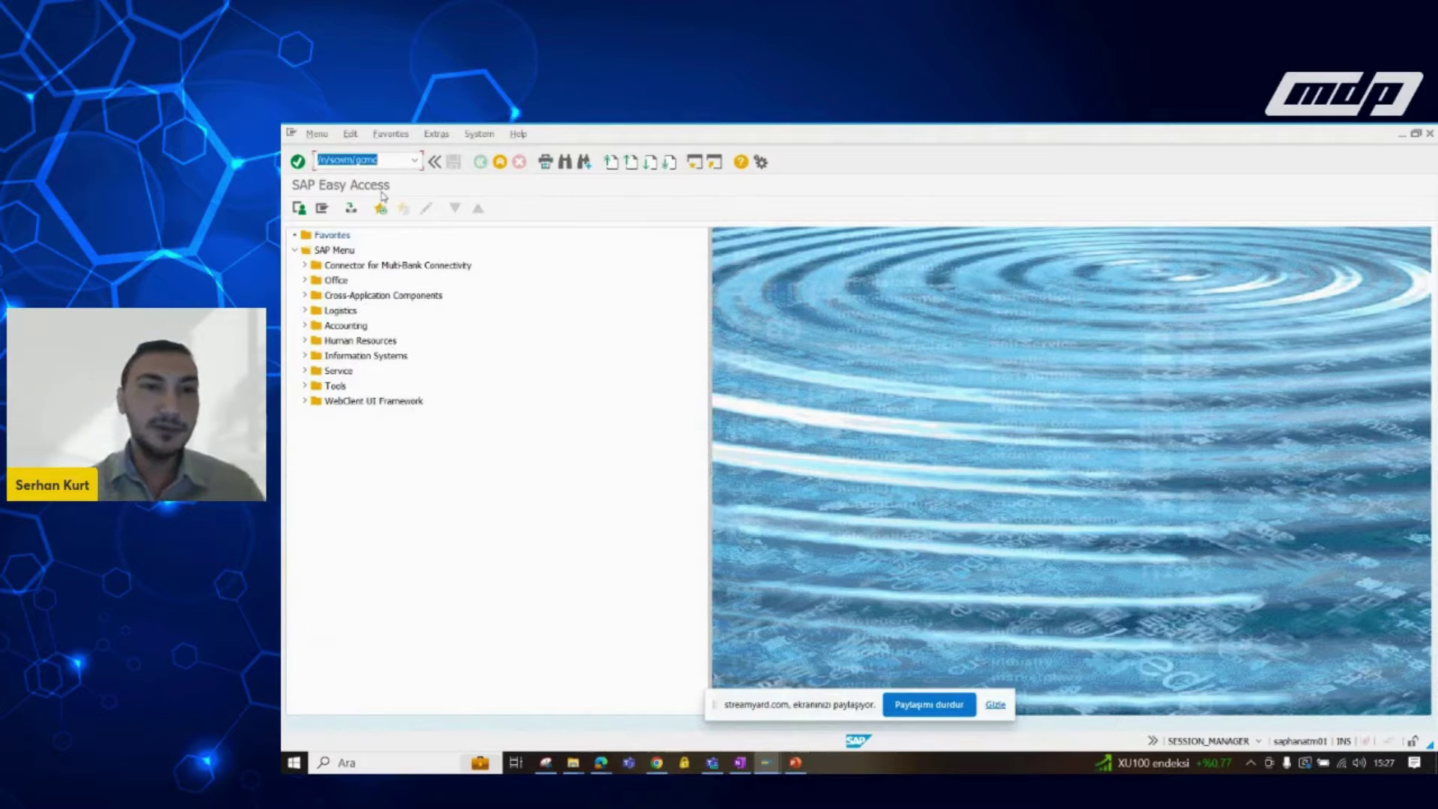
left_click(386, 162)
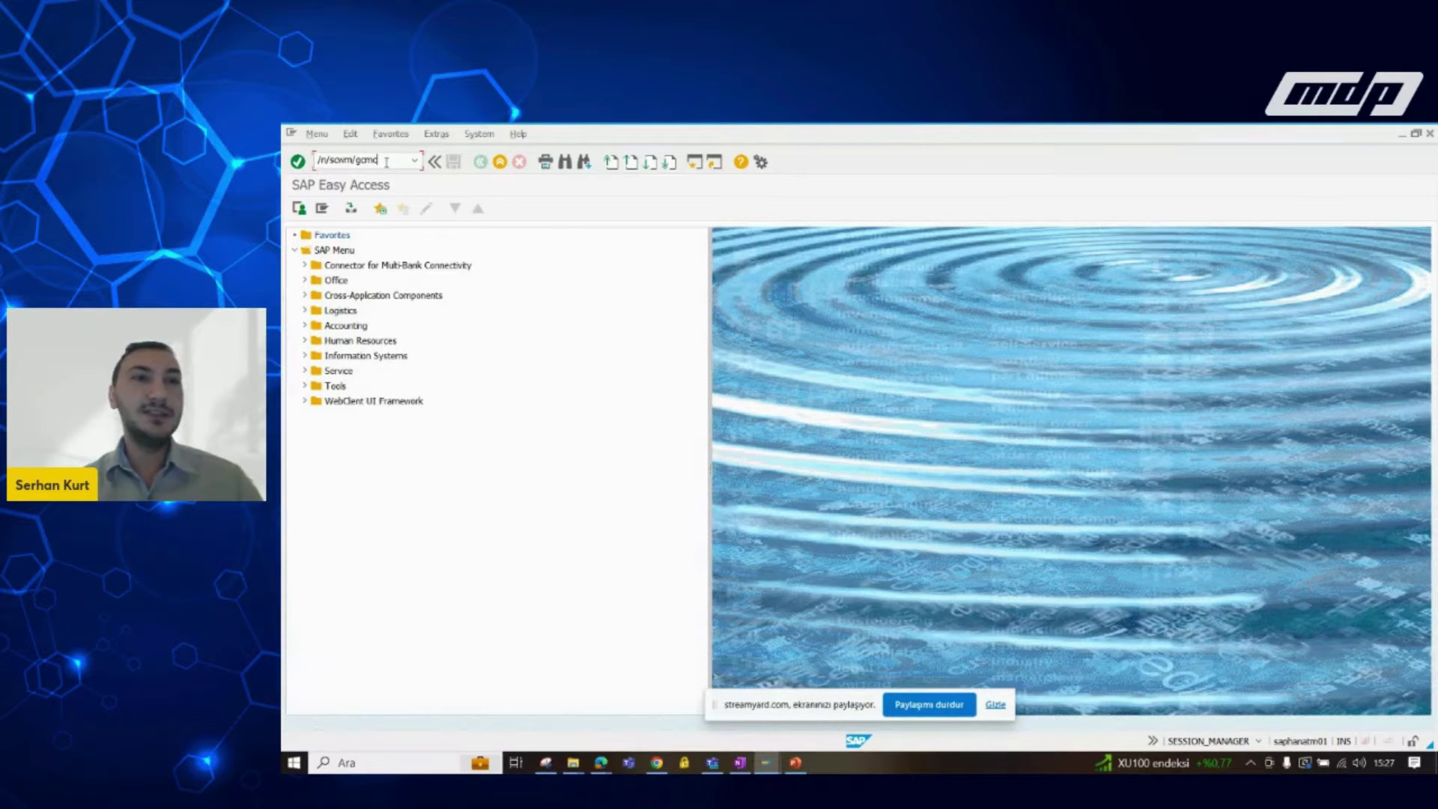
key("Return")
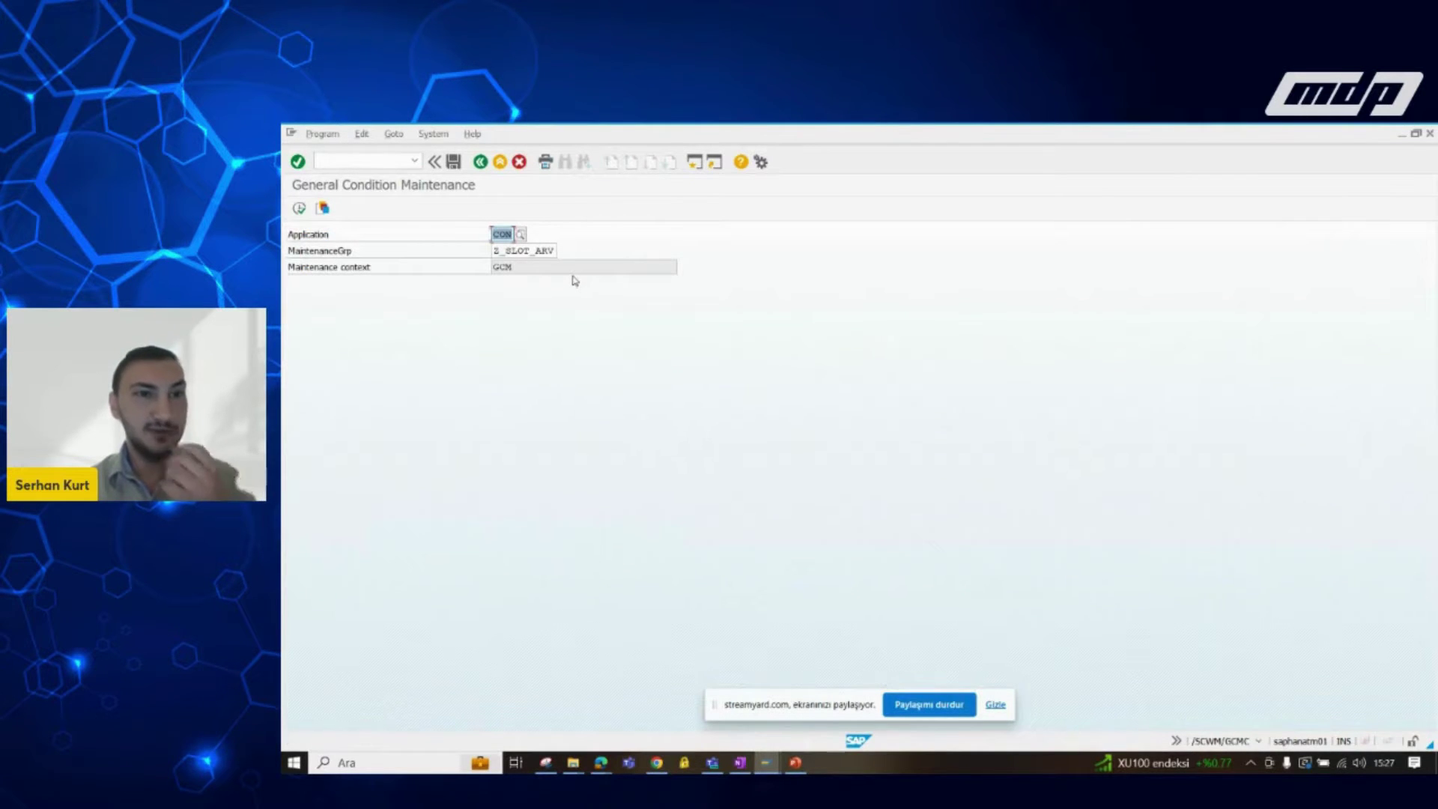
left_click(299, 209)
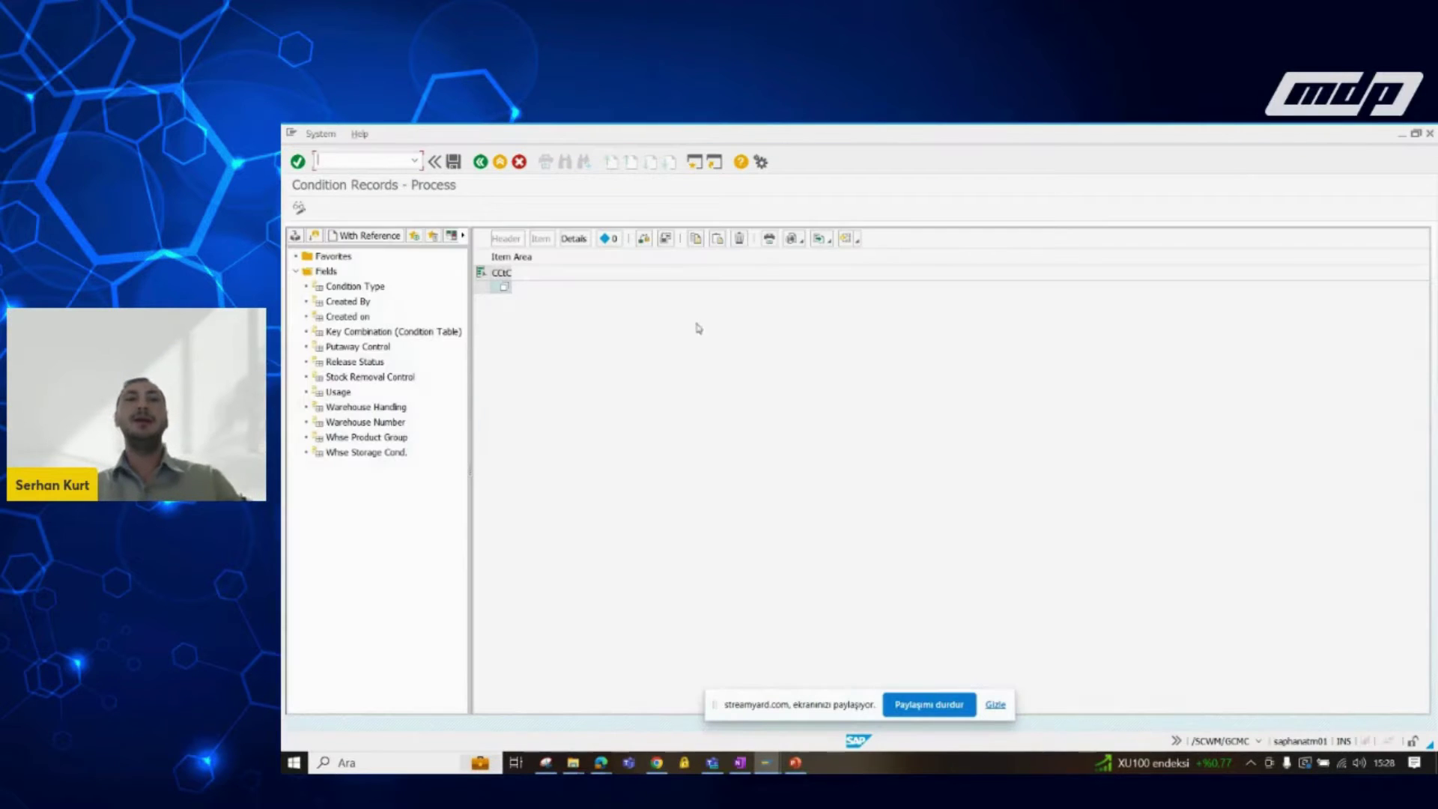
Step: Select the condition records by warehouse number ARVT, keeping the proposed validity date
left_click(351, 425)
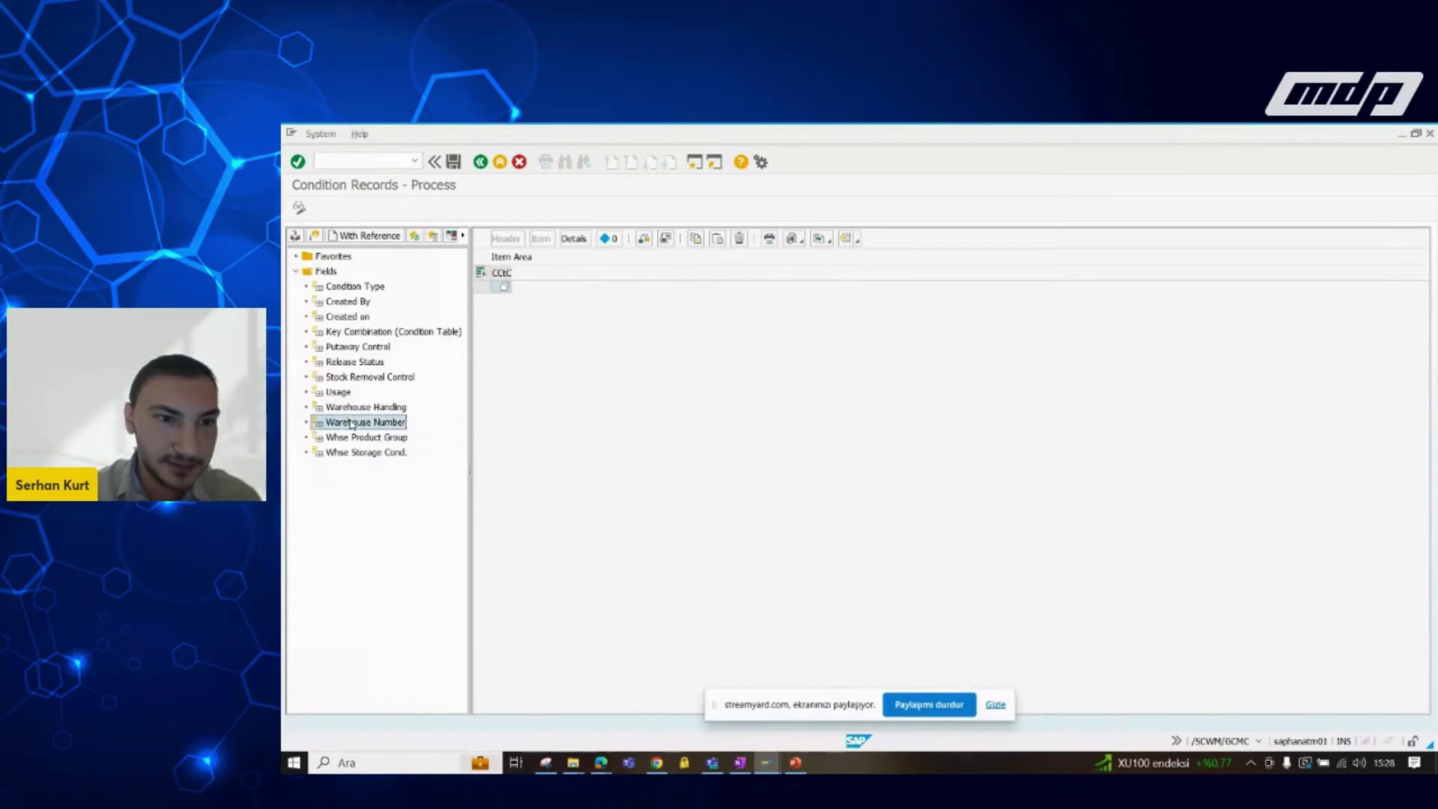
left_click(295, 235)
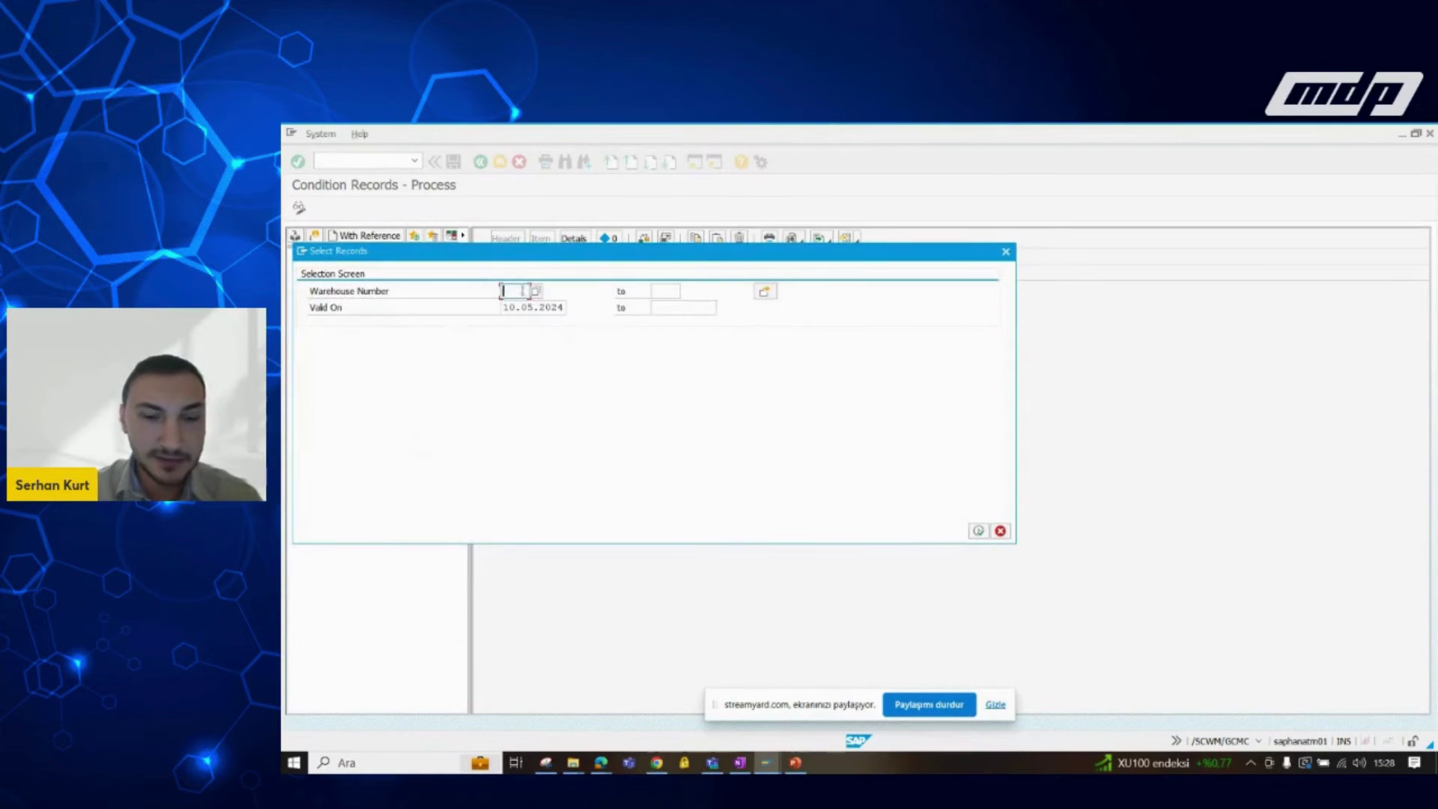
type("arvt")
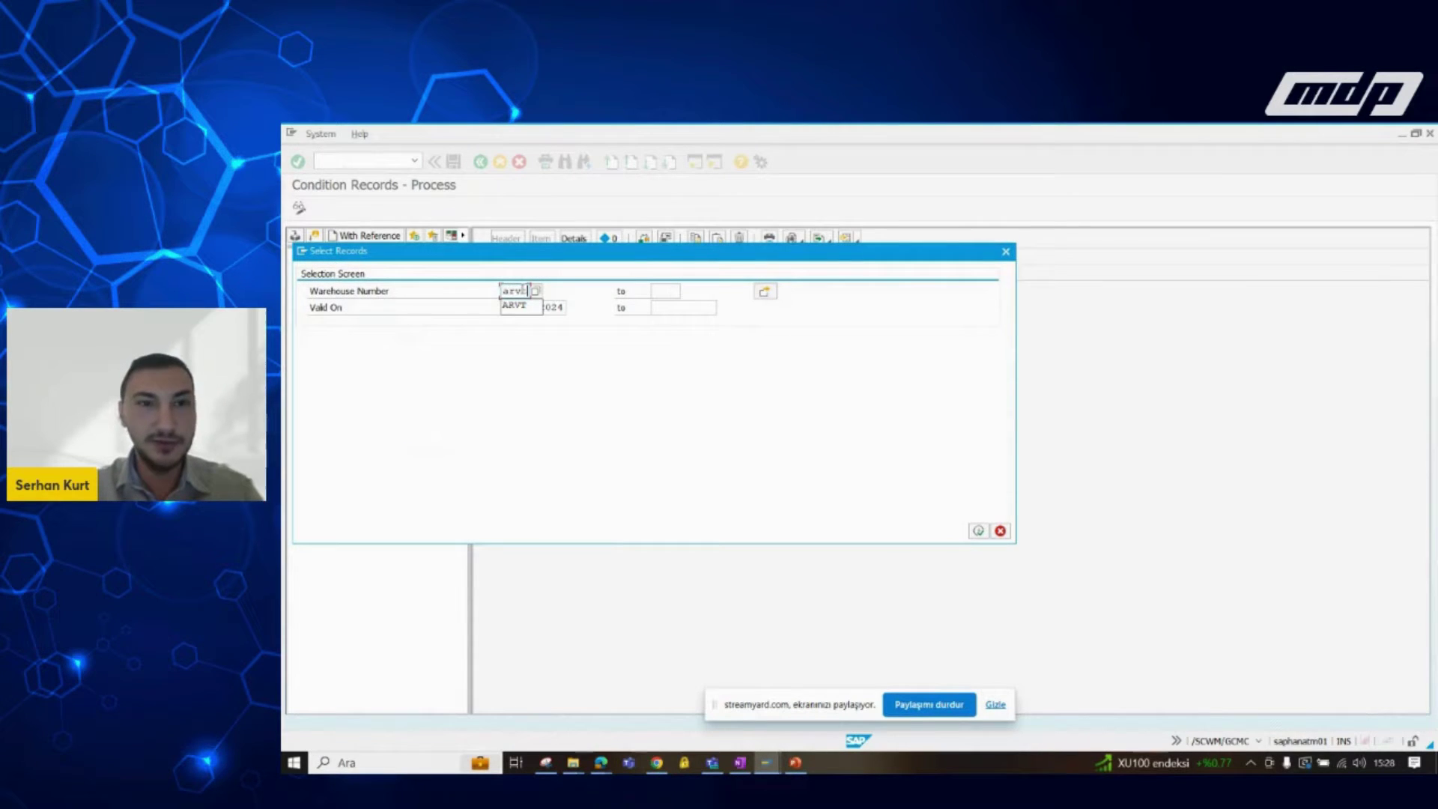
key("Return")
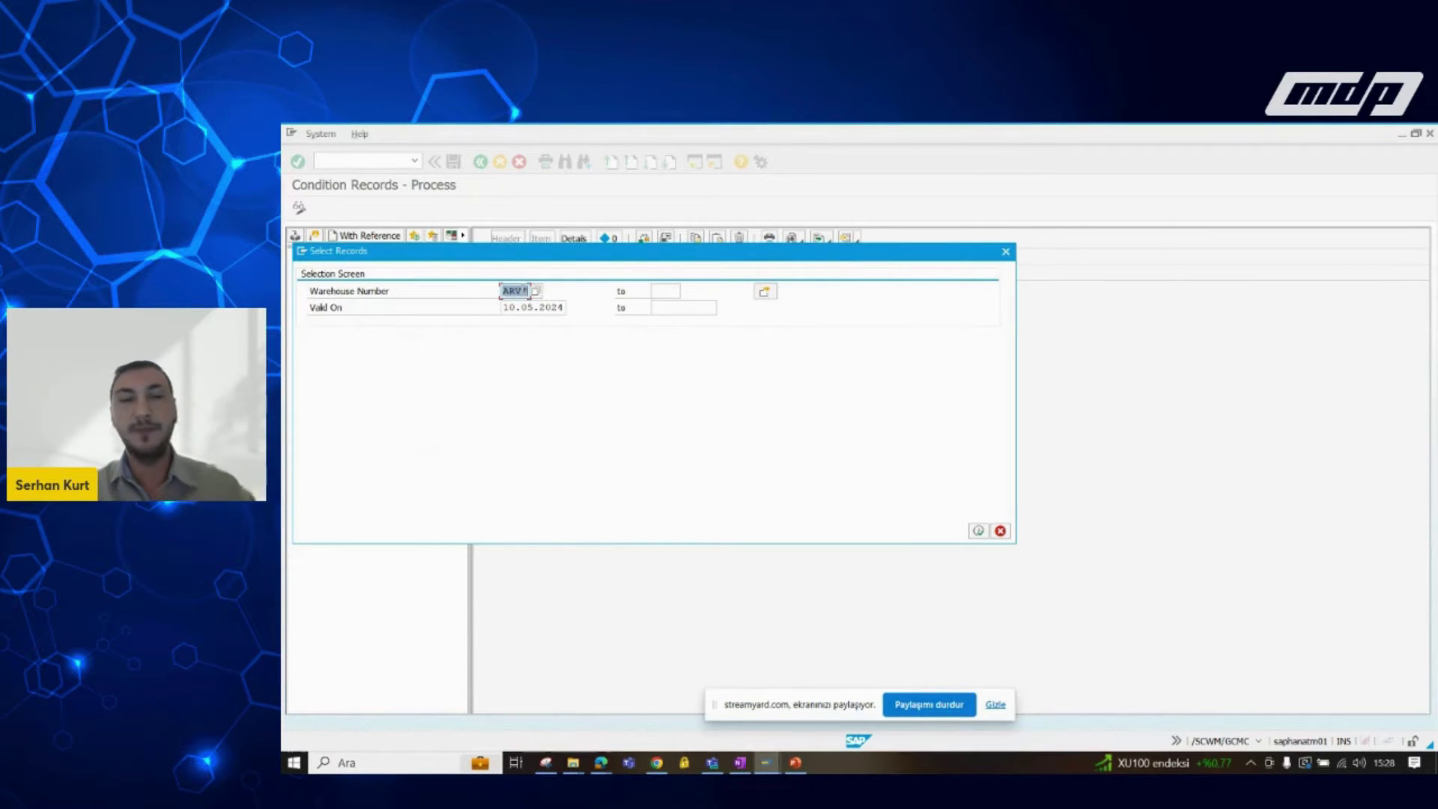
left_click(979, 530)
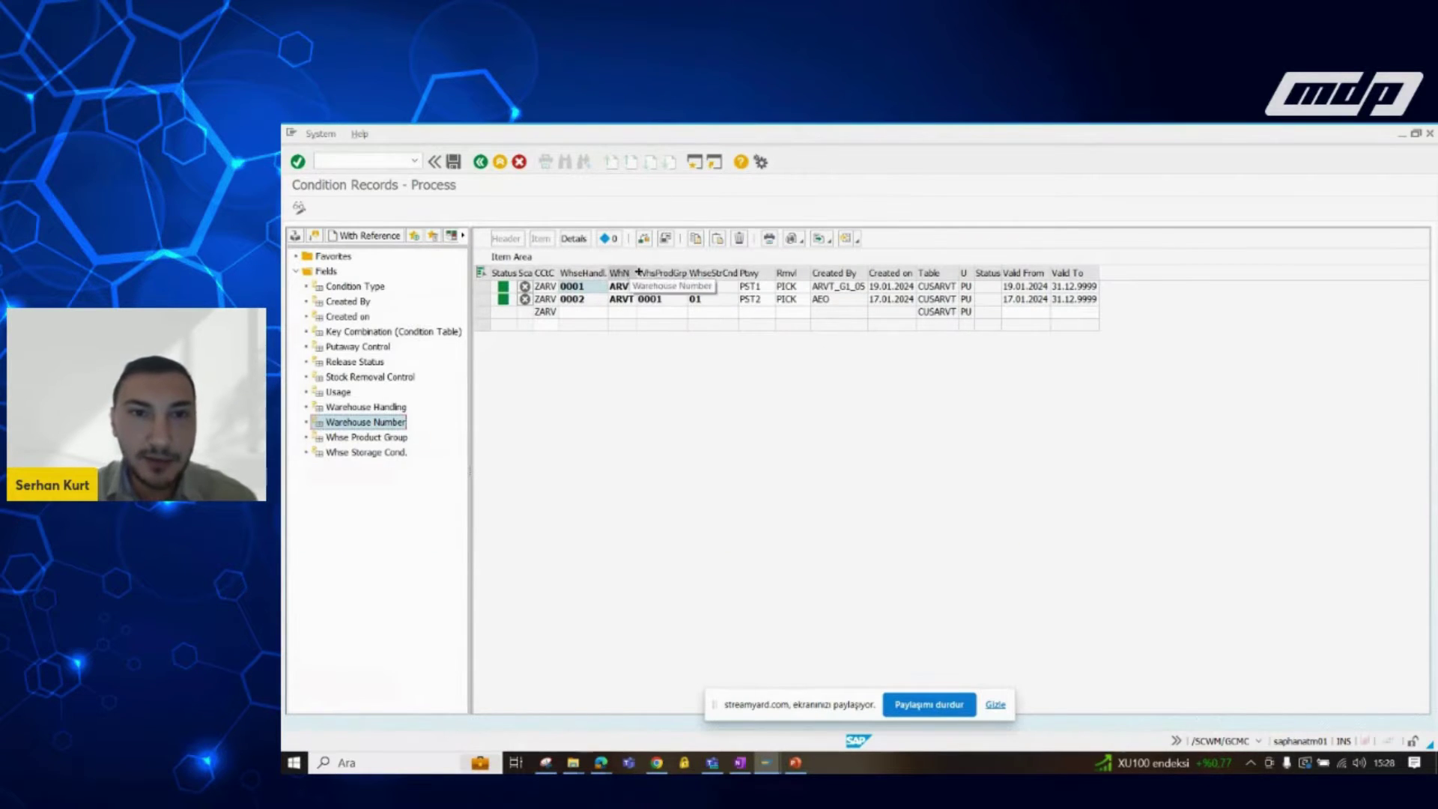
Step: Widen the warehouse number and condition type columns in the condition records table
left_click_drag(638, 272, 738, 273)
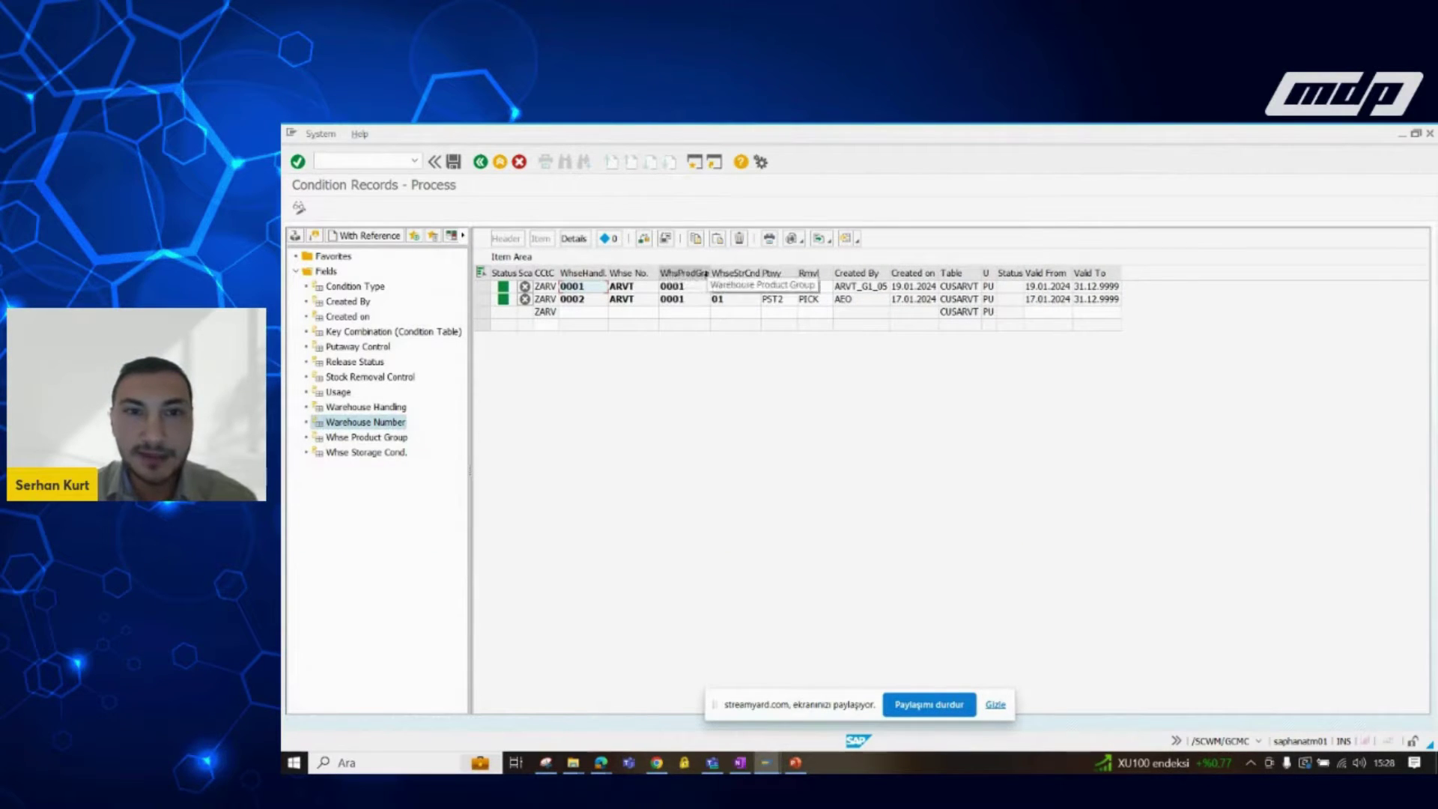
left_click_drag(558, 272, 582, 271)
left_click(621, 289)
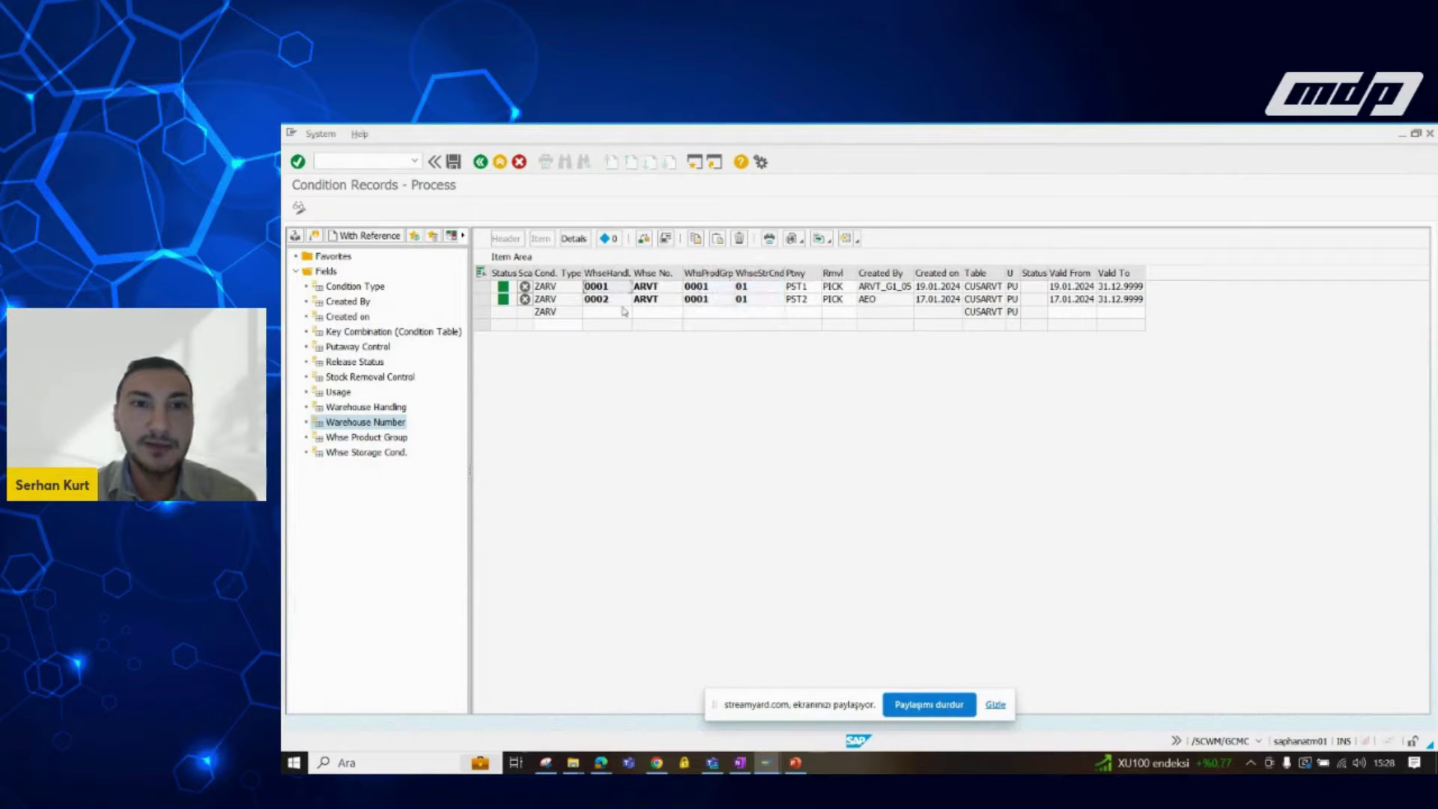
Step: Look up the possible warehouse handling values for the blank ZARV record, moving the list clear of the table and closing it without a selection
left_click(624, 311)
key("F4")
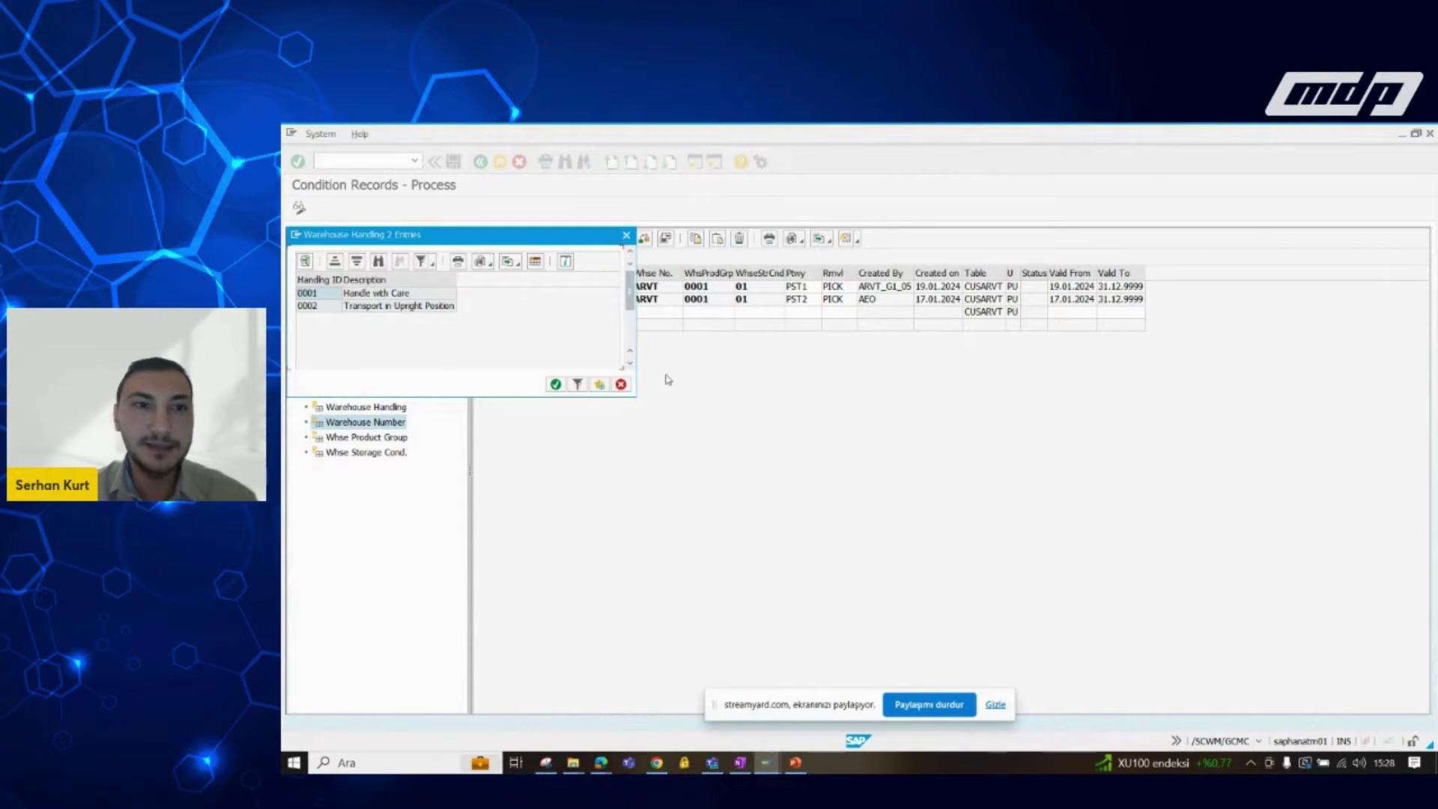
left_click_drag(558, 241, 794, 370)
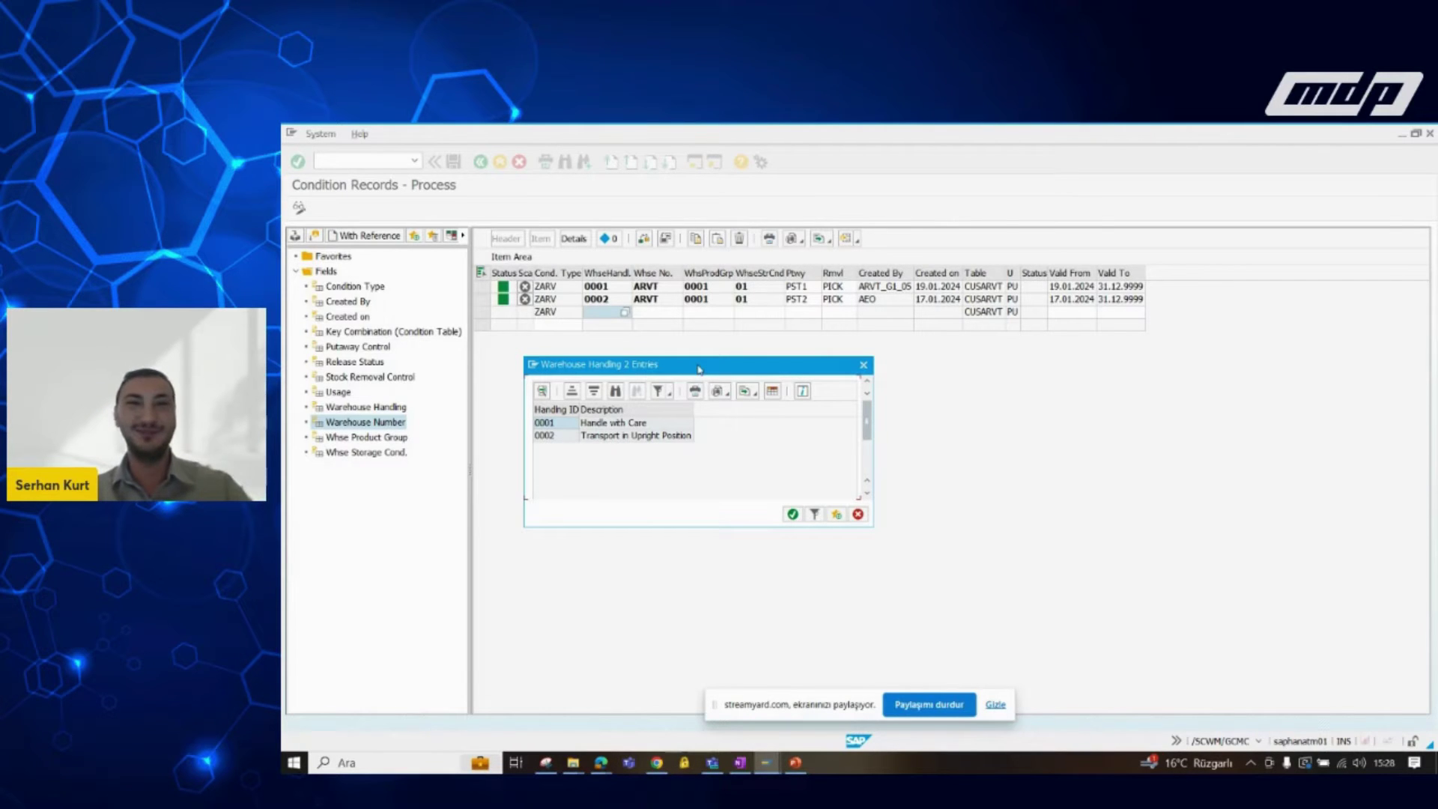
left_click_drag(698, 367, 716, 353)
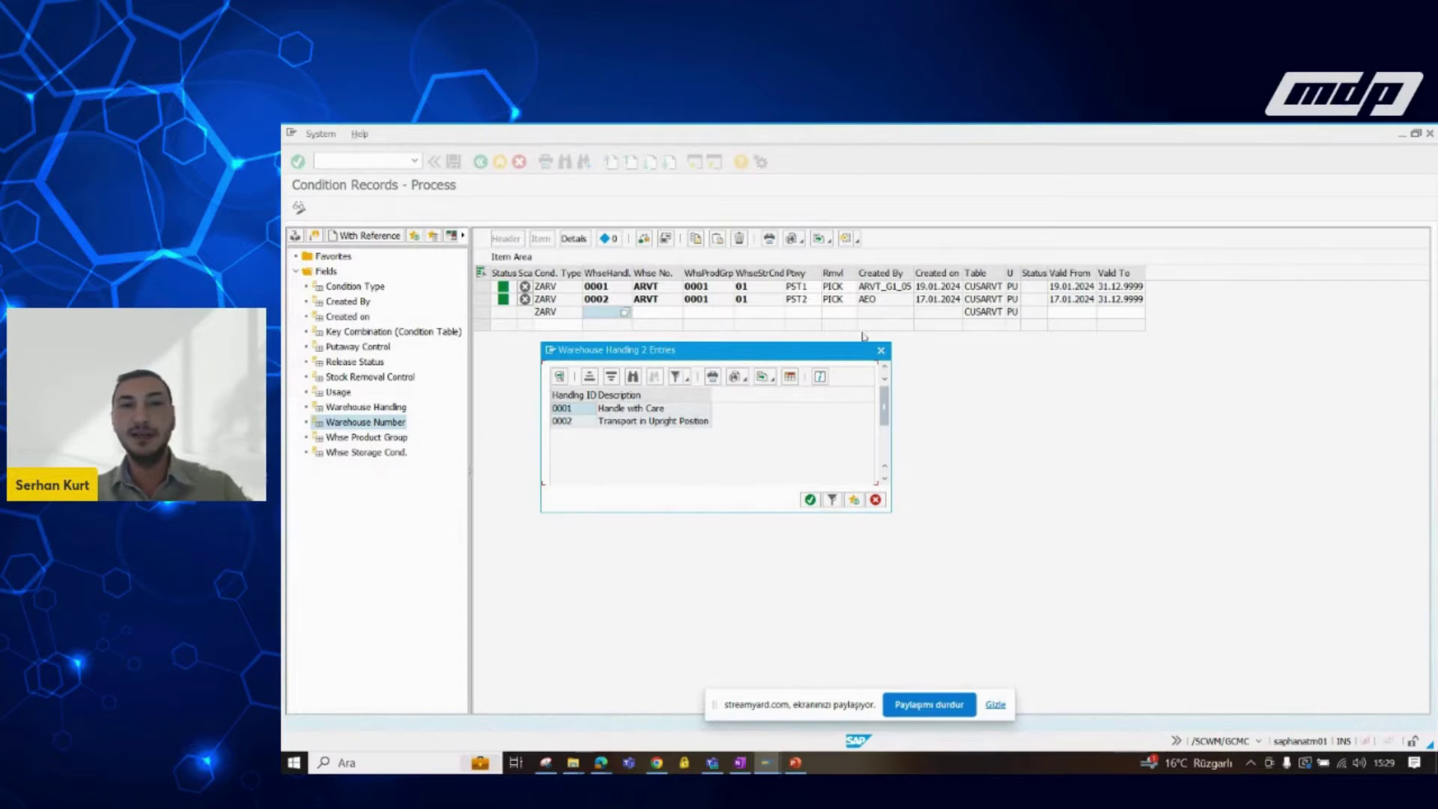
left_click(881, 350)
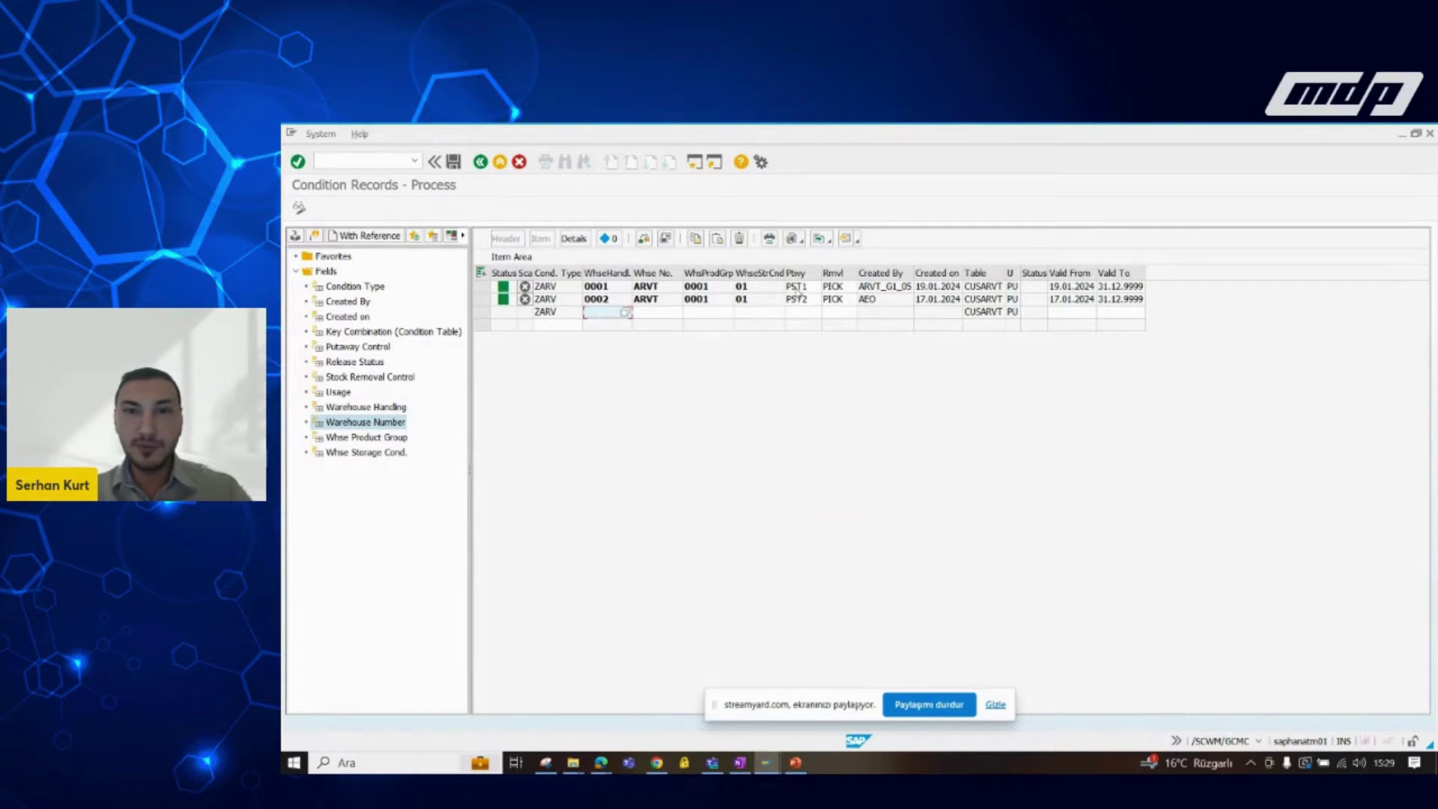
Step: Look up the putaway control values available for the first condition record, closing the list without a selection
left_click(809, 287)
left_click(815, 288)
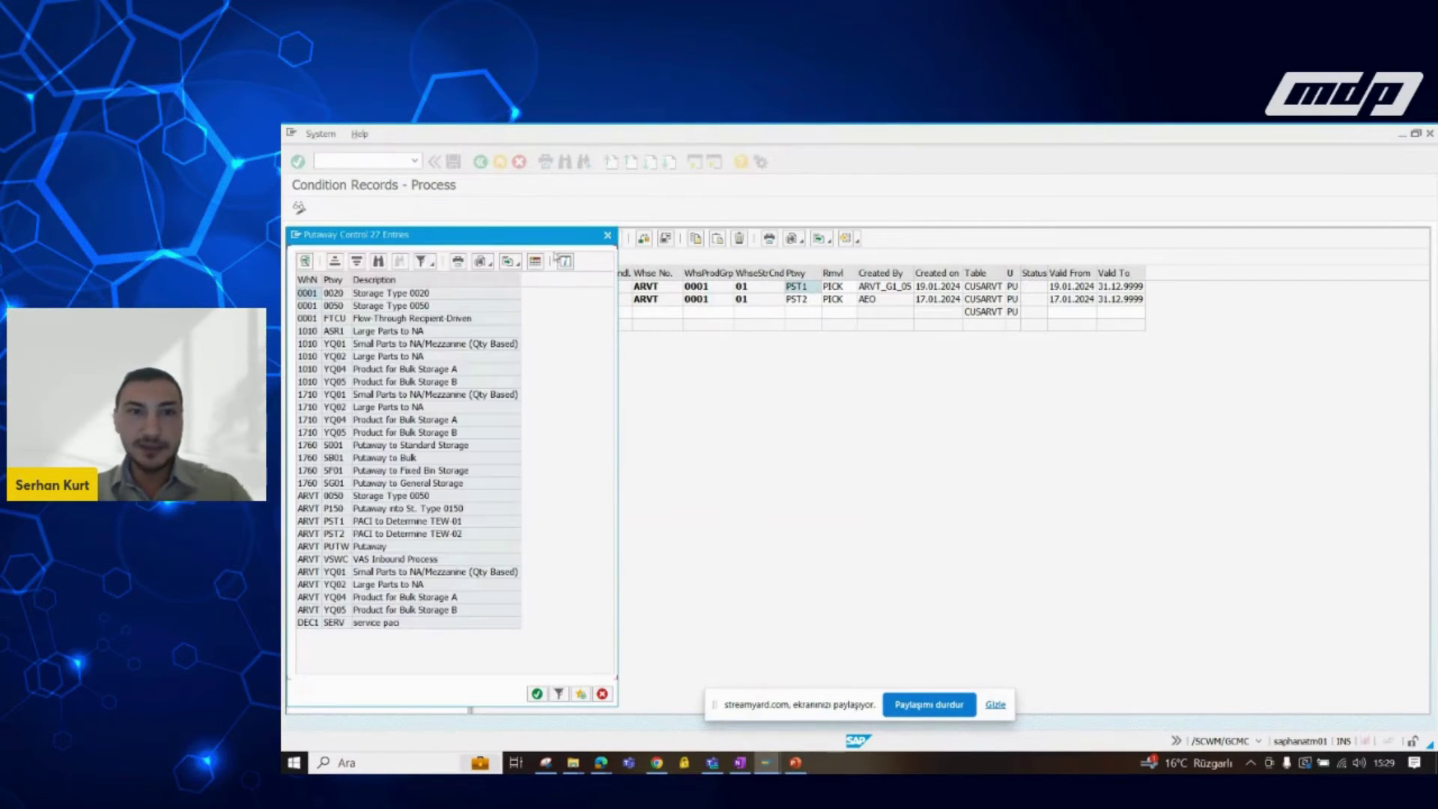
left_click_drag(530, 243, 1161, 218)
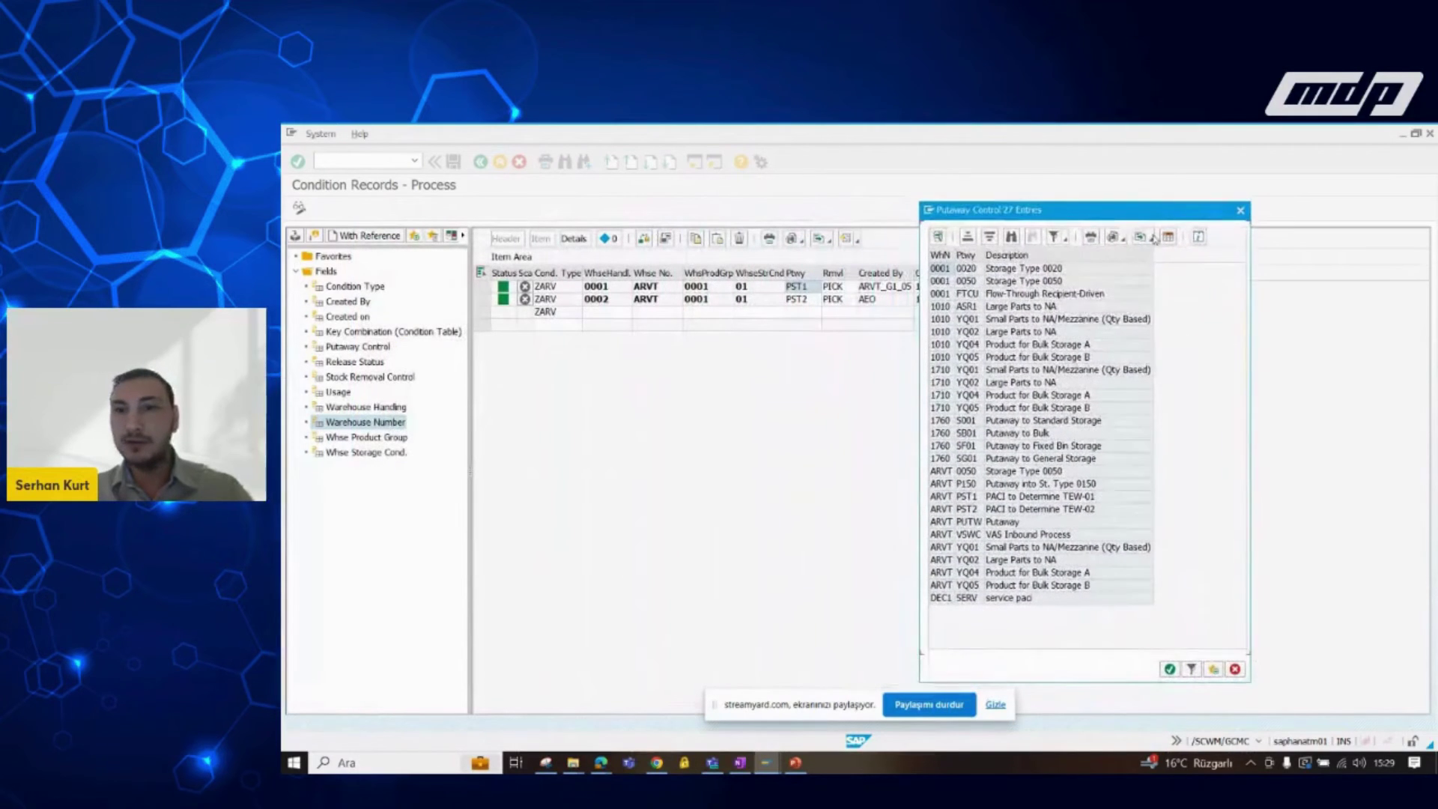
left_click(1241, 210)
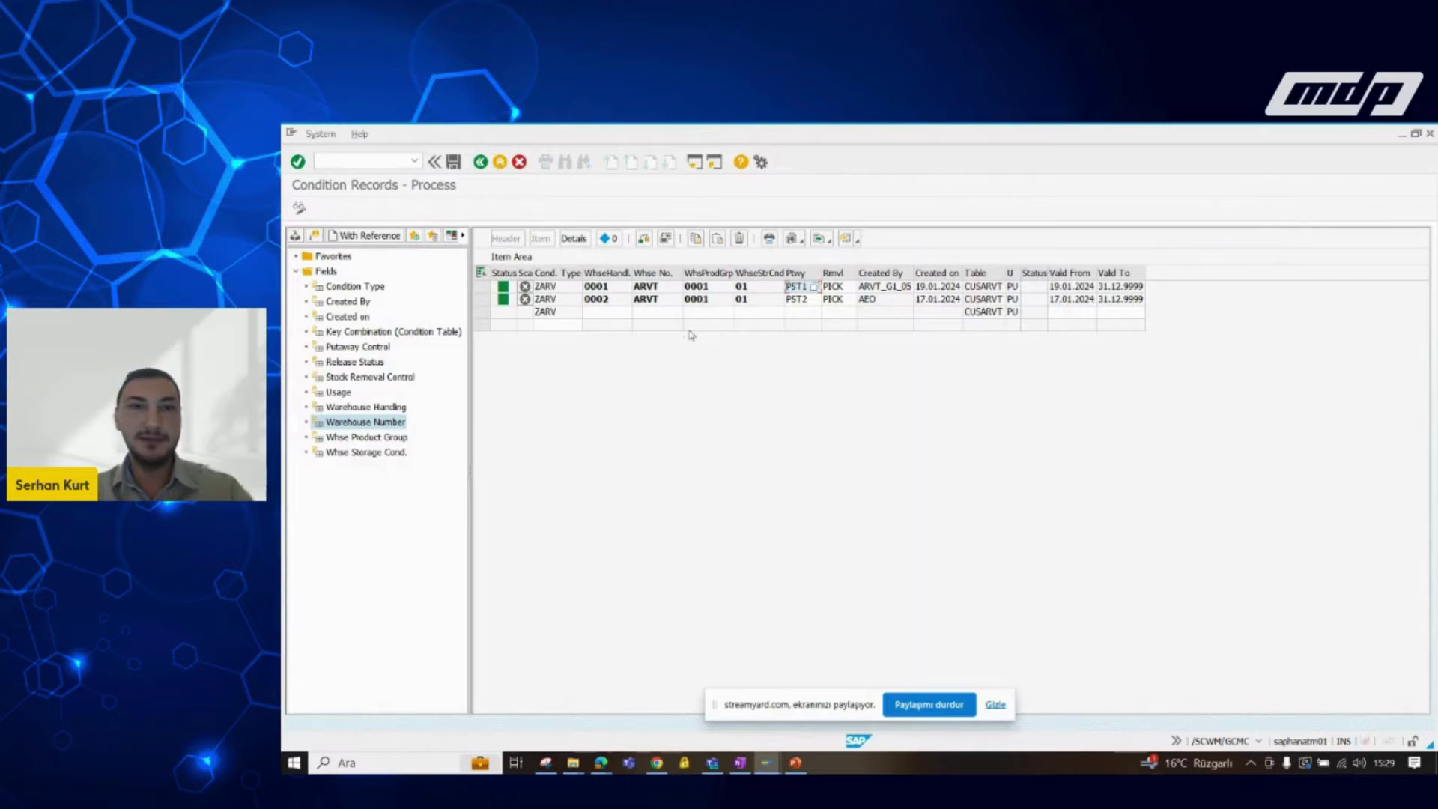
Step: Review the warehouse handling IDs and their descriptions for the blank record once more, leaving the field empty
left_click(616, 315)
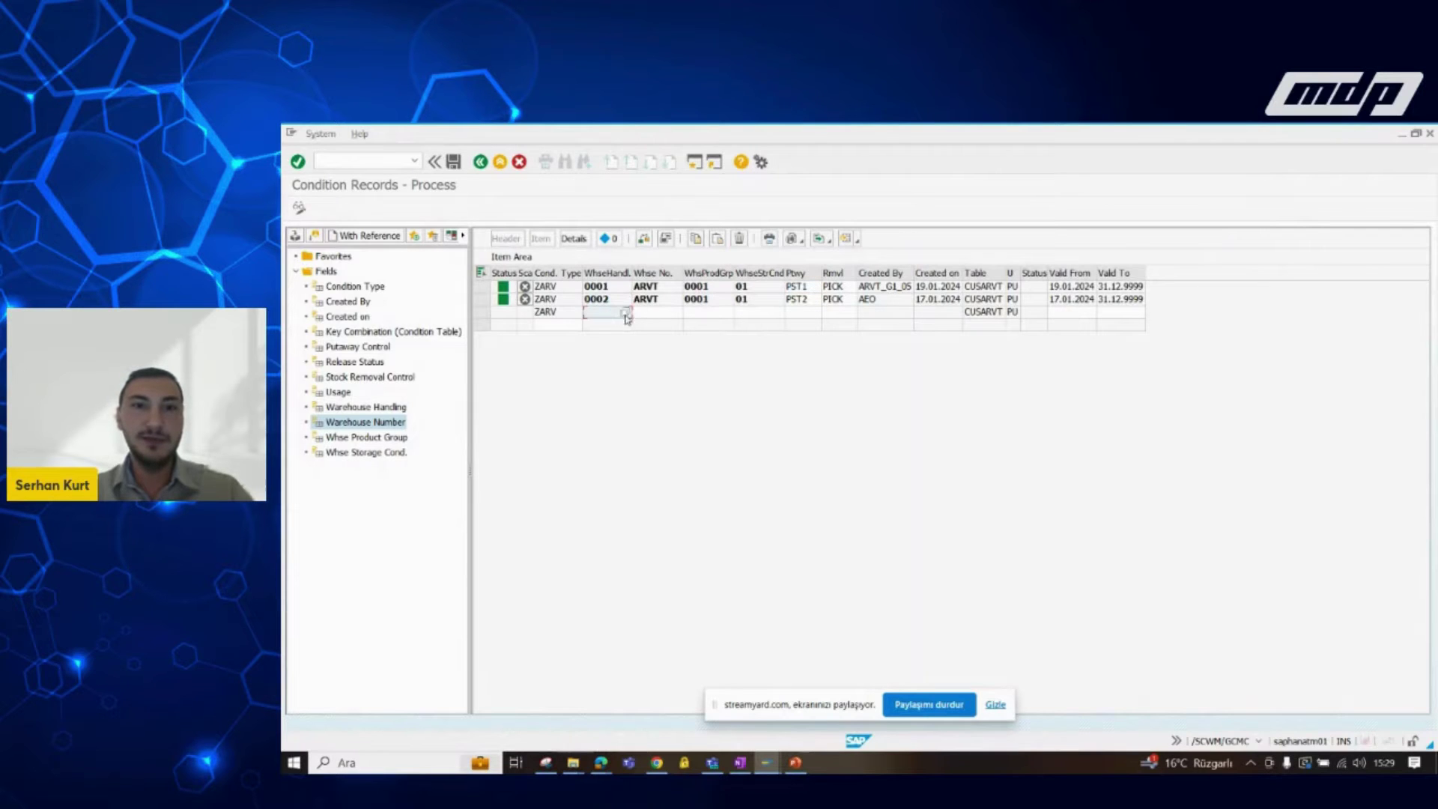
left_click(625, 313)
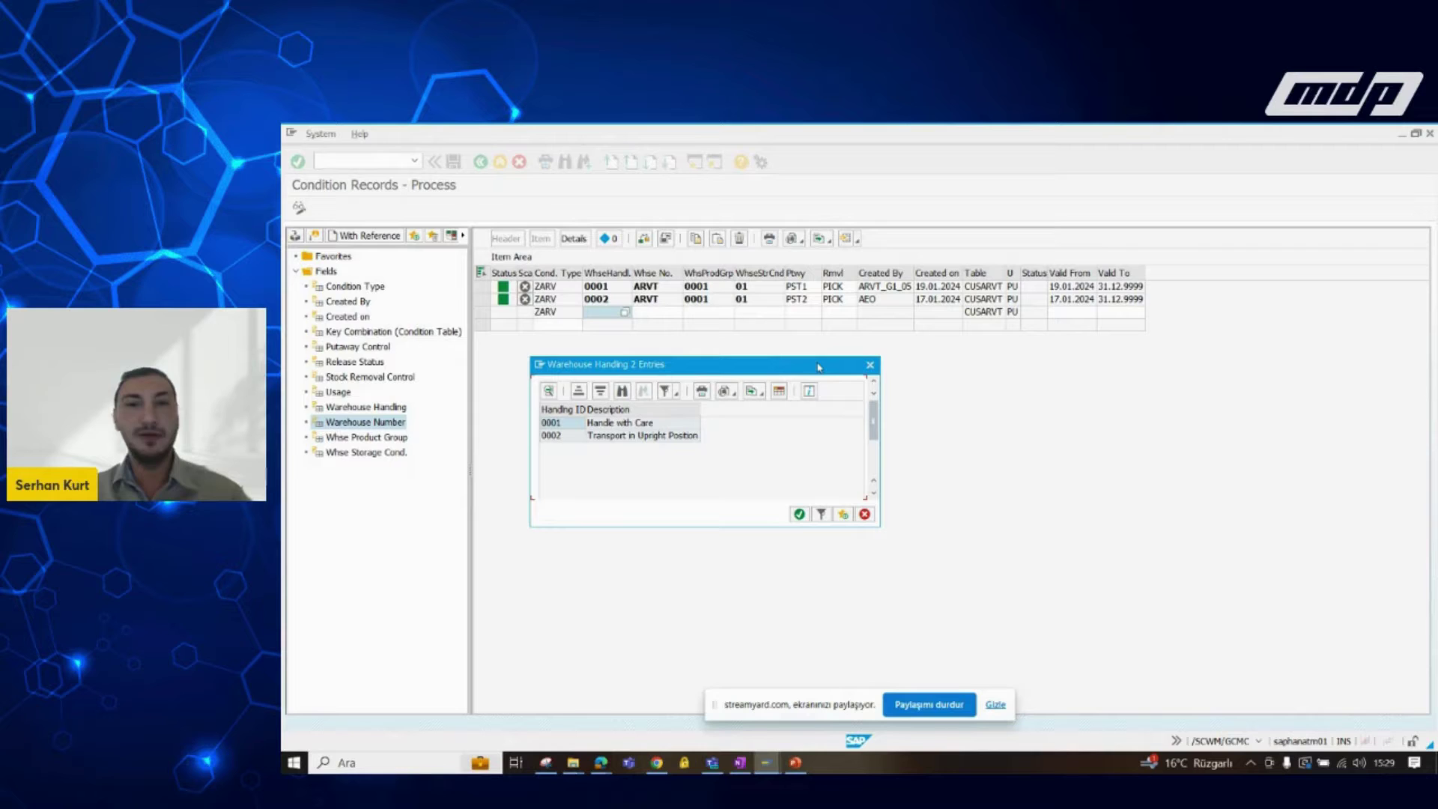
left_click(869, 365)
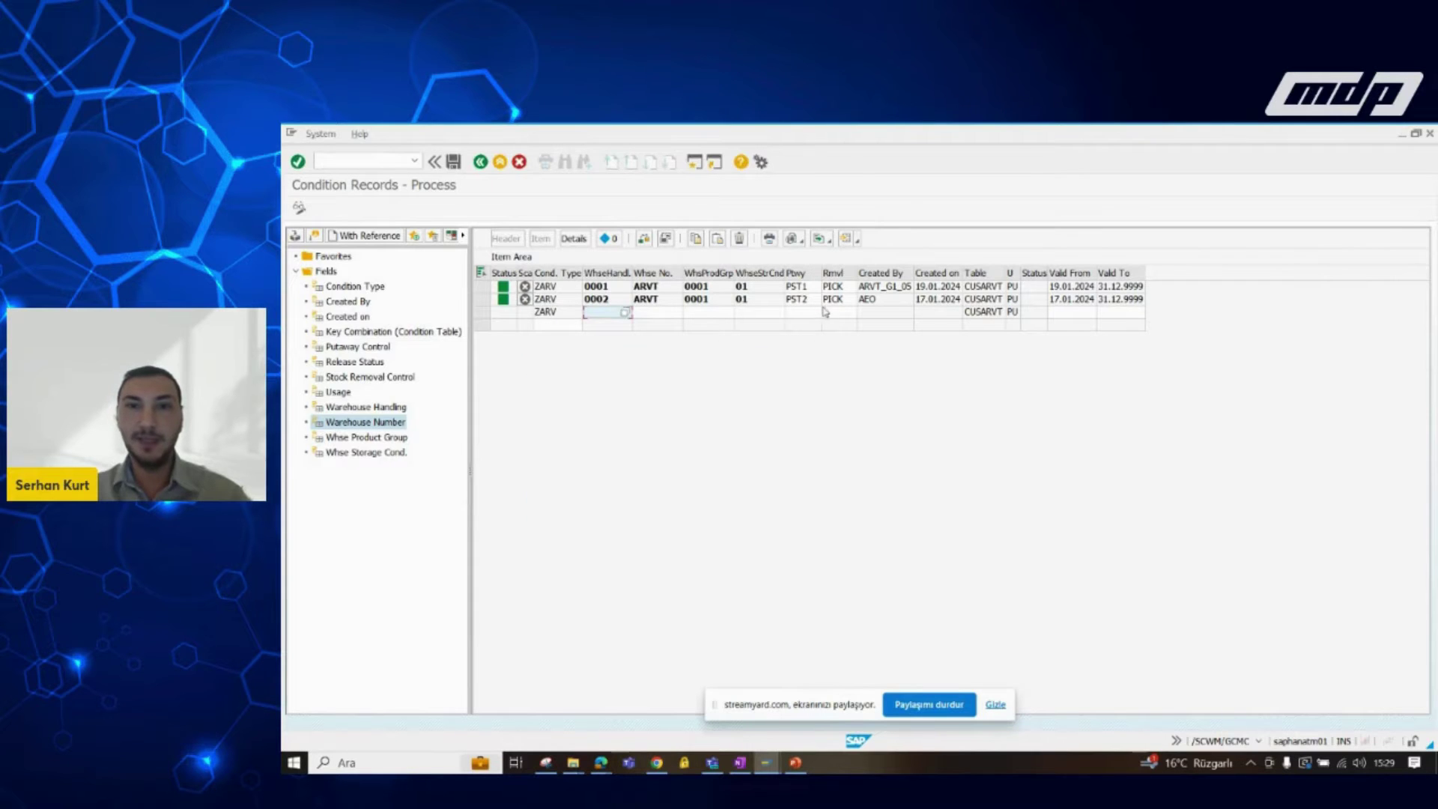
Step: Look up the putaway control indicators and their descriptions for the second condition record, closing the list without a selection
left_click(804, 313)
left_click(801, 299)
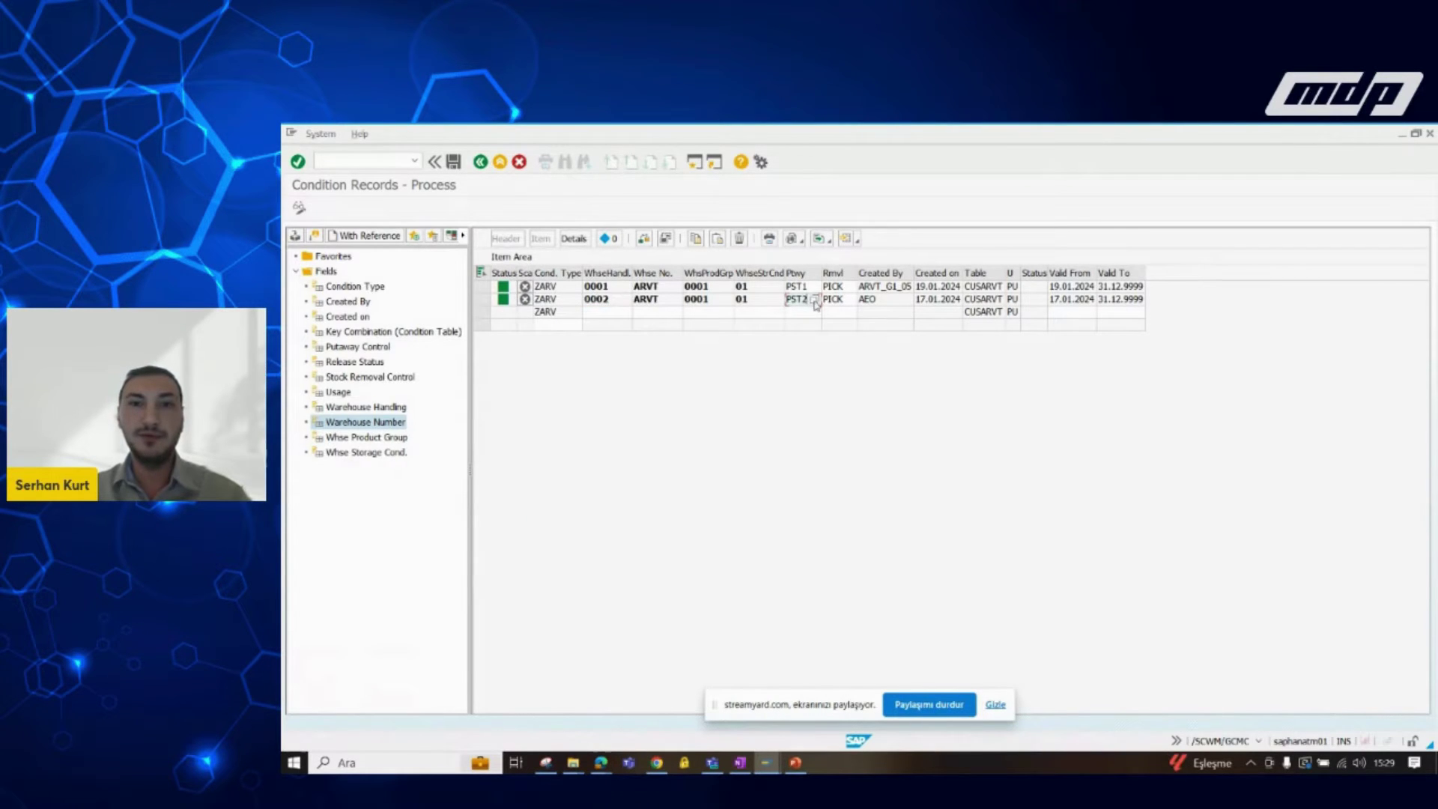
left_click(816, 300)
left_click_drag(515, 238, 1221, 228)
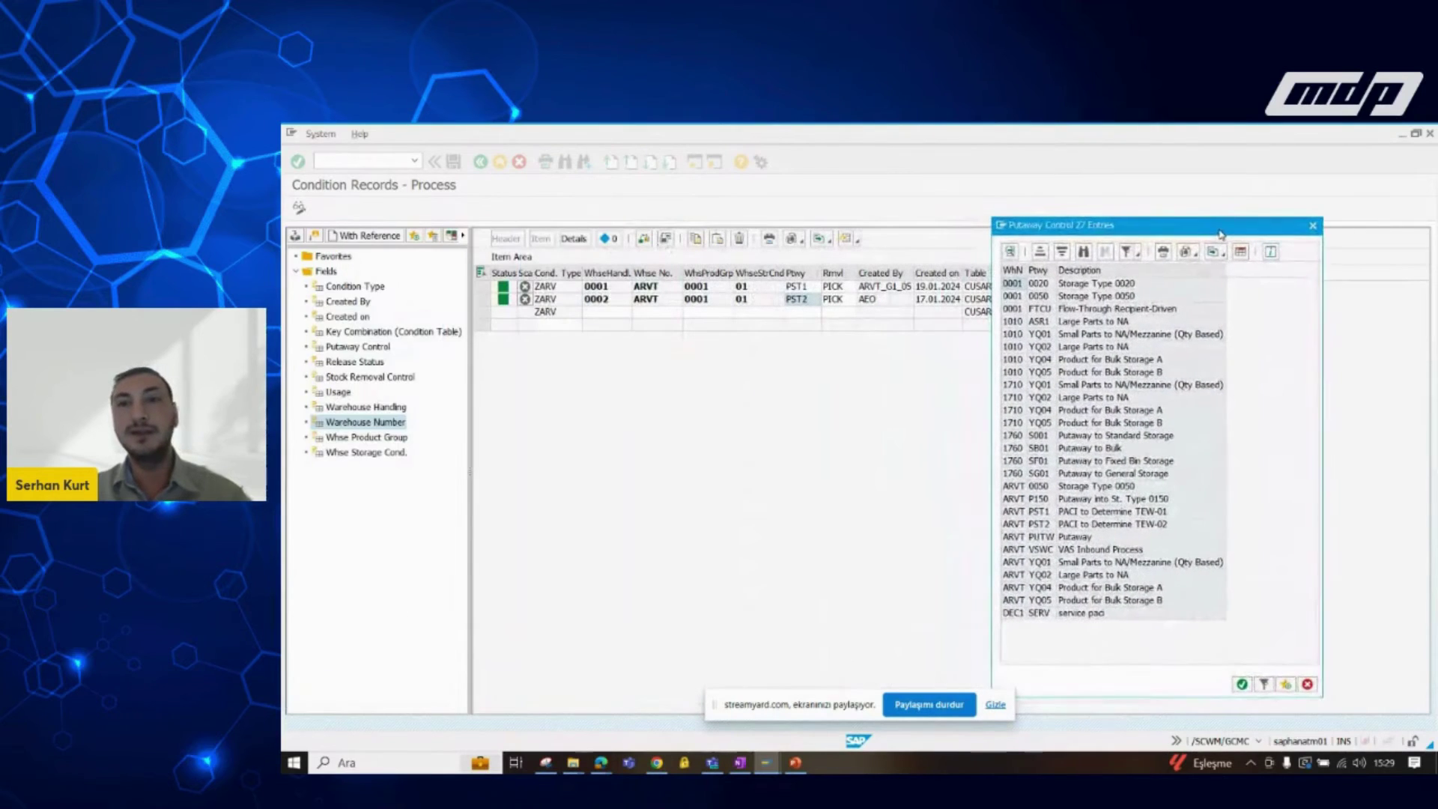
left_click(1313, 225)
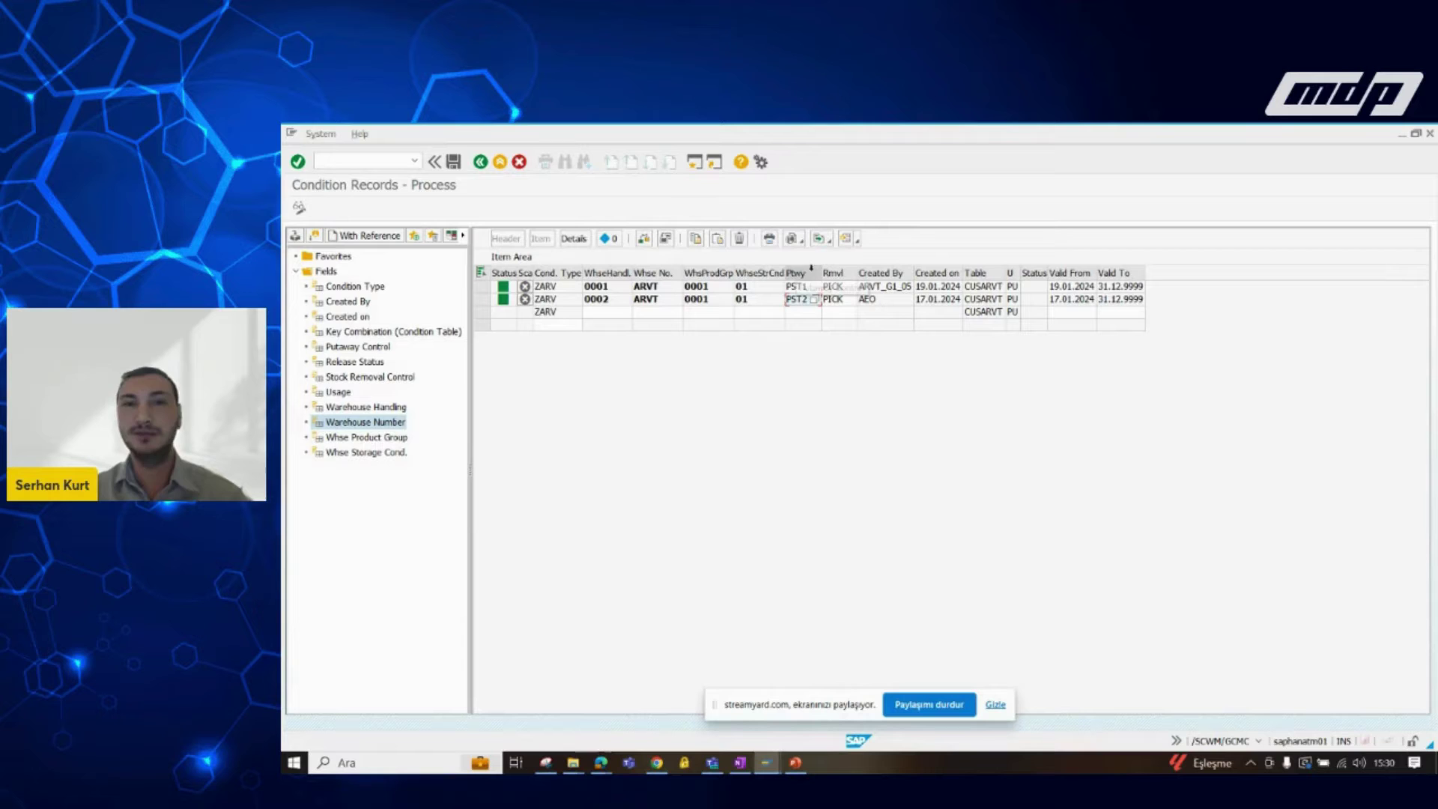
Step: Leave condition maintenance and open the warehouse product transaction /n/scwm/mat1
key("F3")
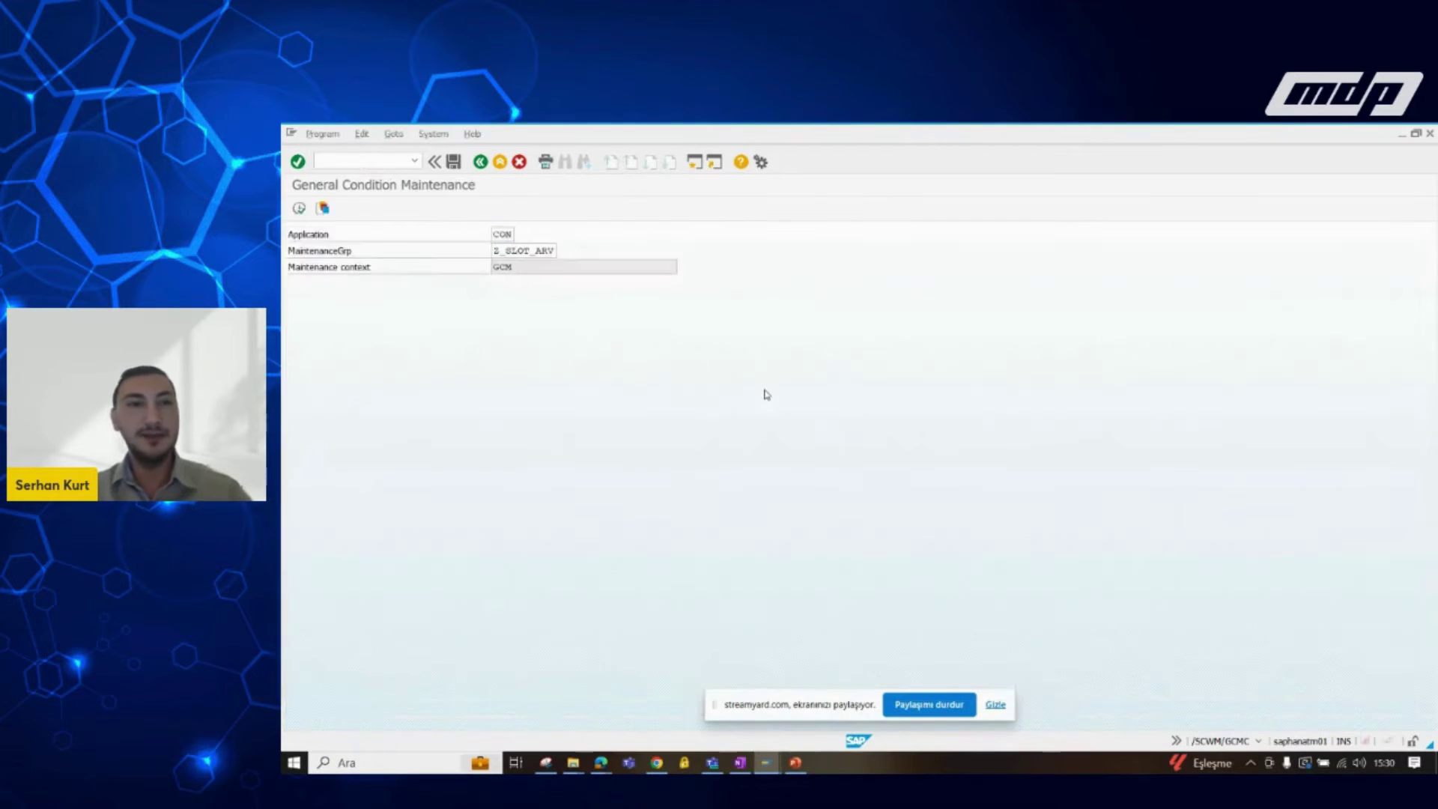
key("F3")
left_click(414, 160)
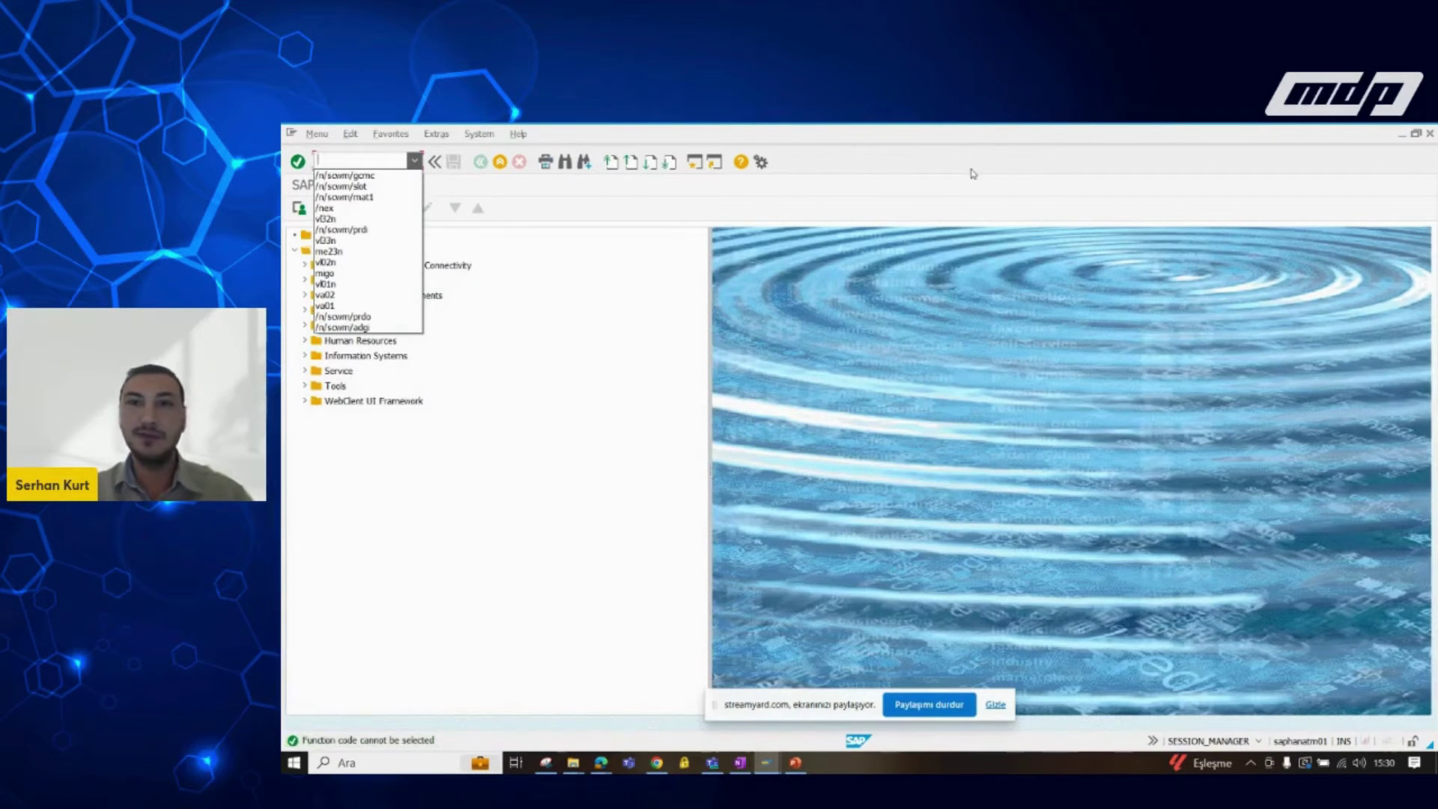
left_click(374, 197)
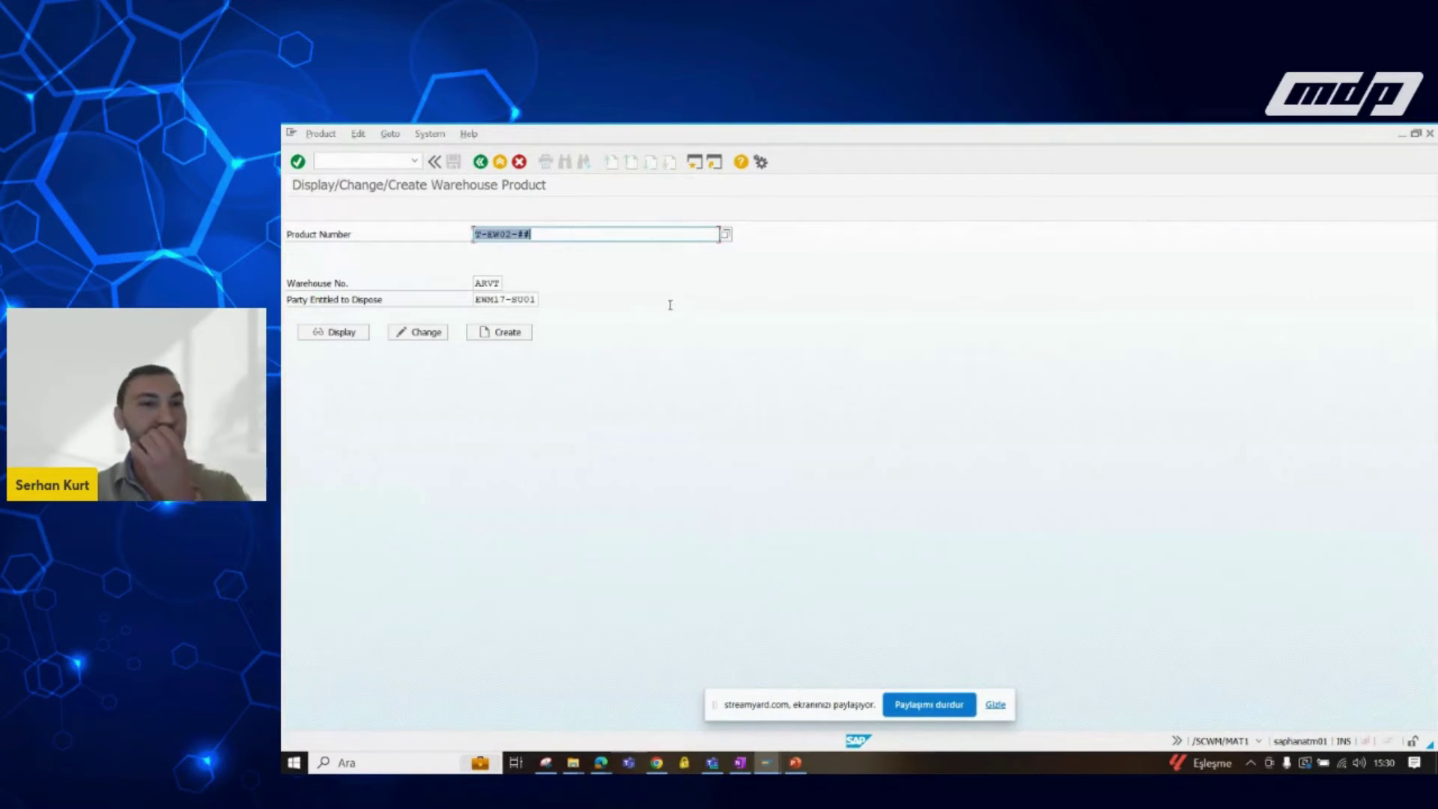
Step: Set the product number to T-EW01-## for warehouse ARVT and display the warehouse product
left_click(514, 234)
key("BackSpace")
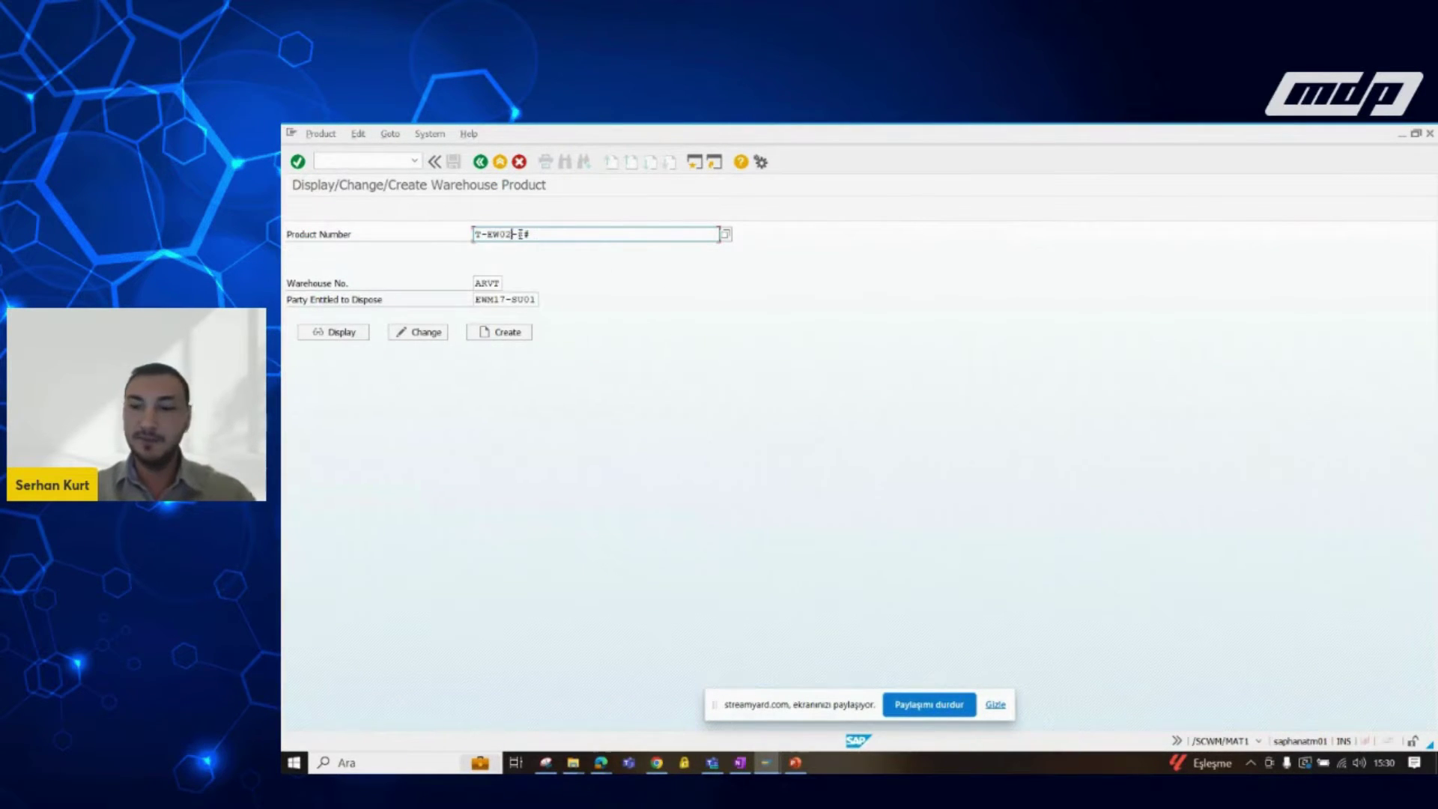
type("1")
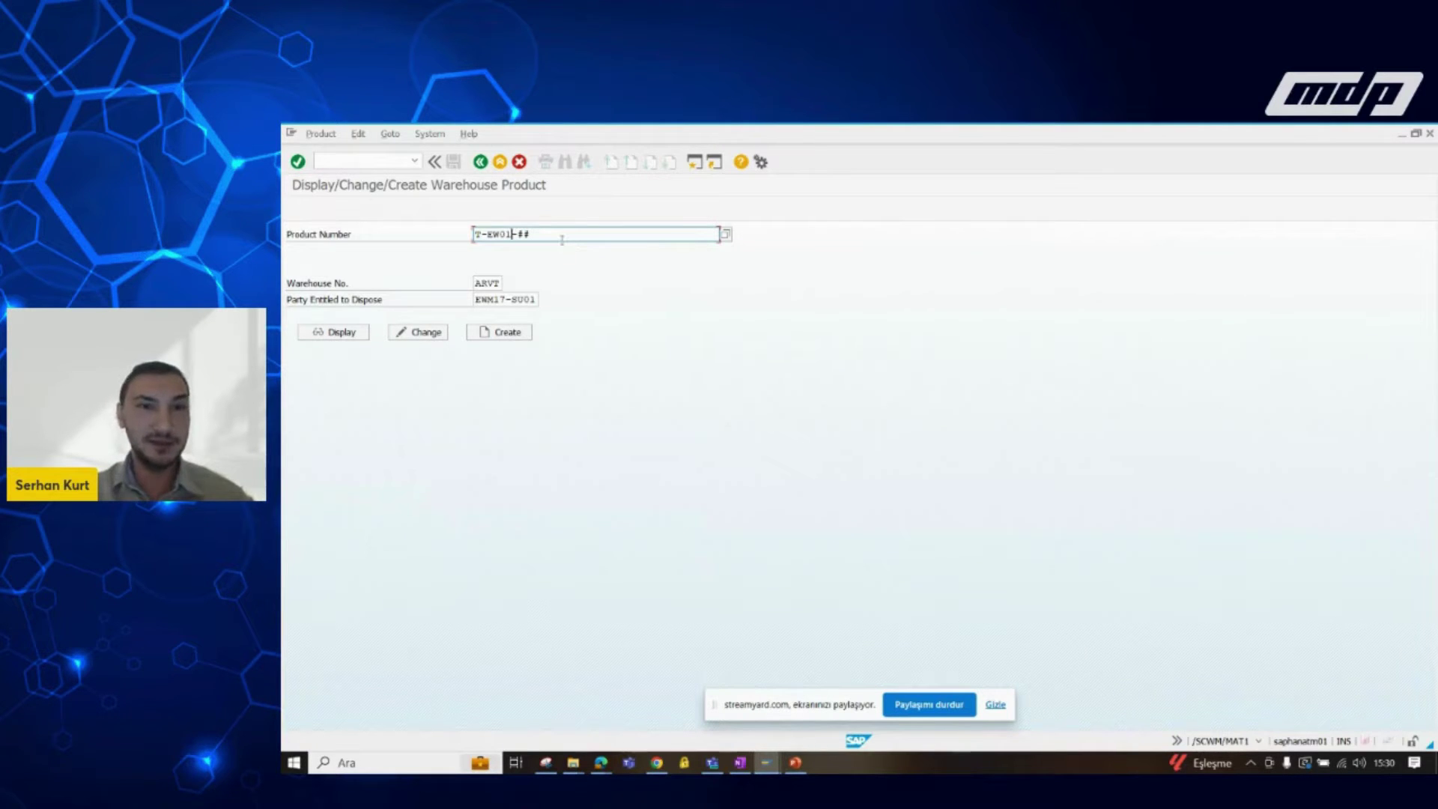
key("Return")
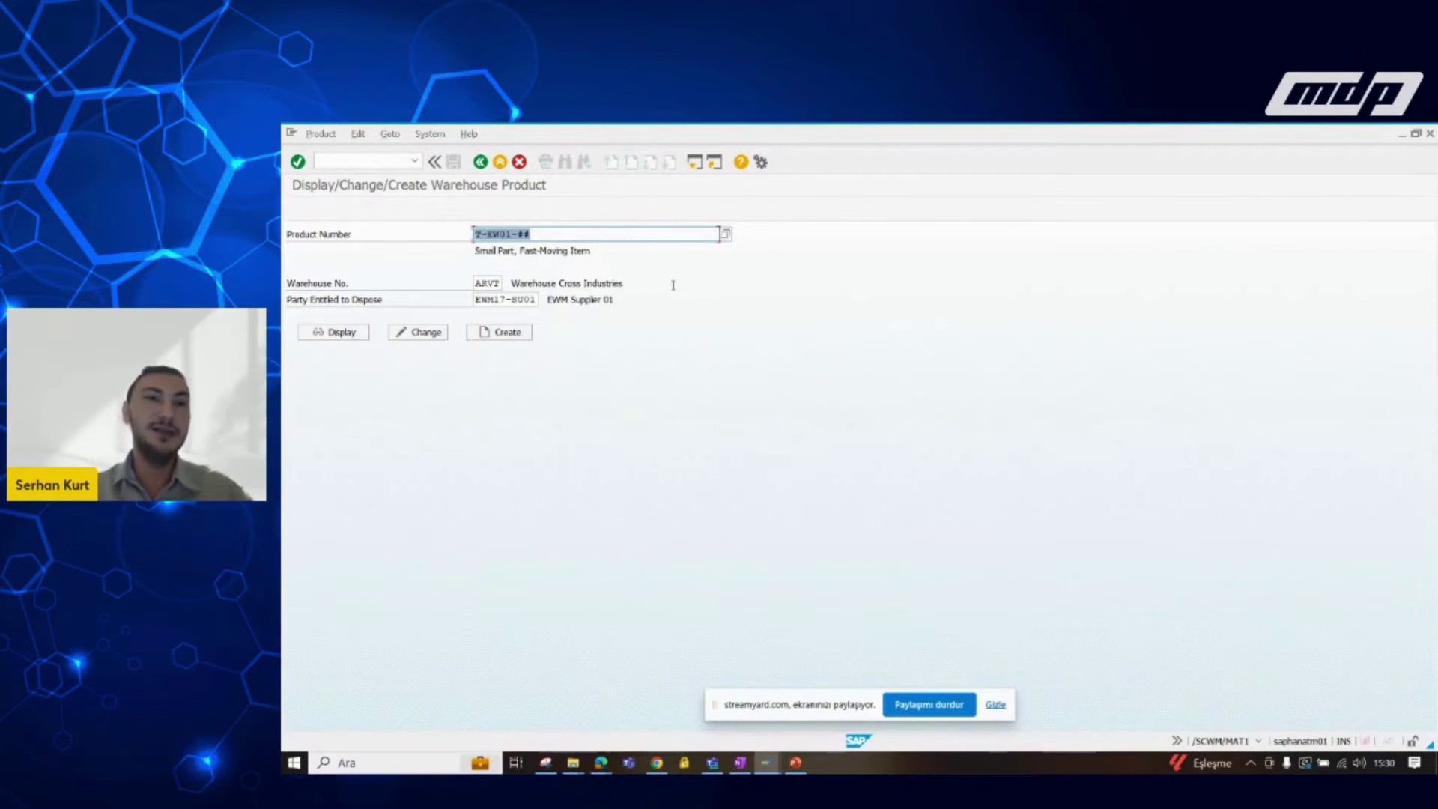
left_click(352, 332)
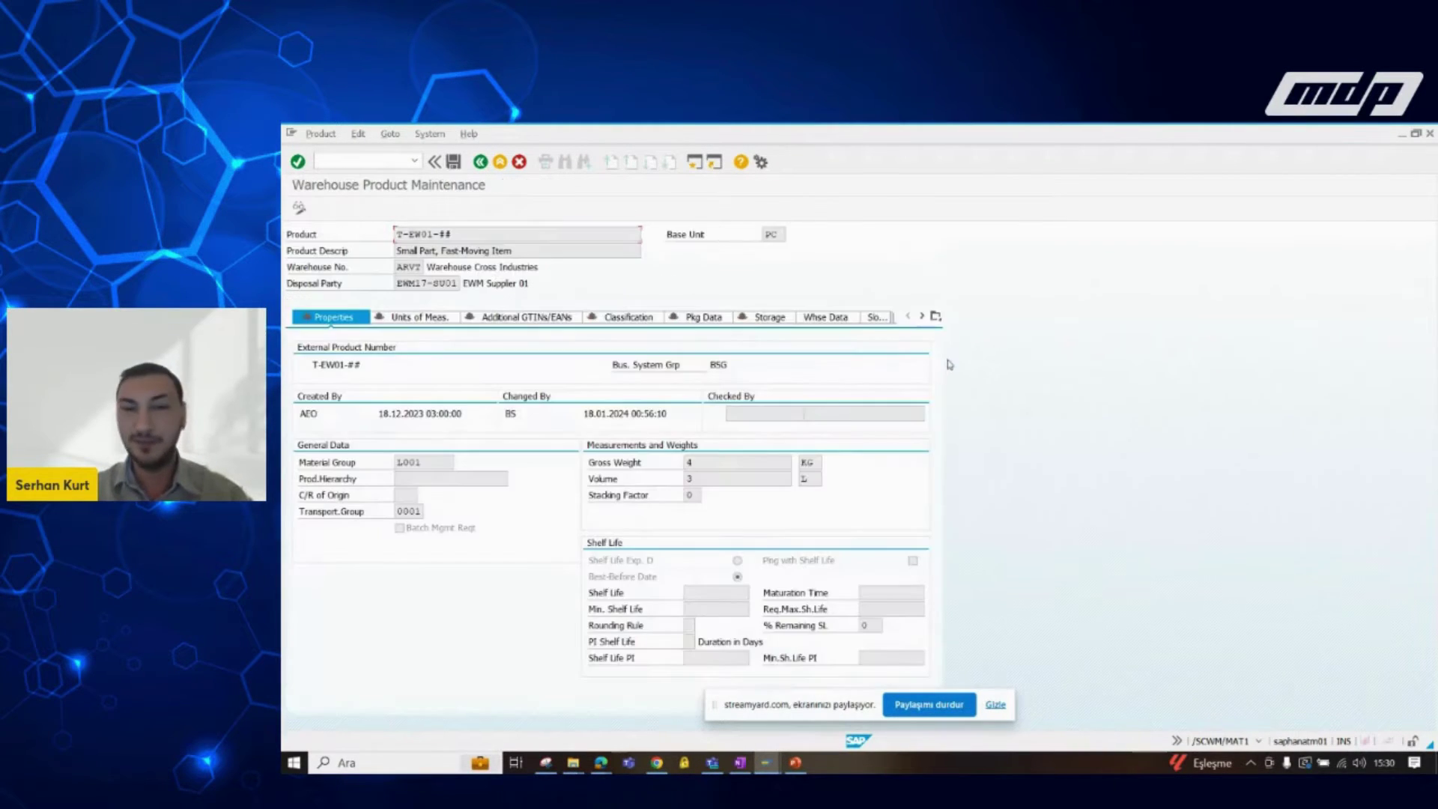
Step: Examine the putaway control and planned putaway control indicator in the product's warehouse data
left_click(824, 317)
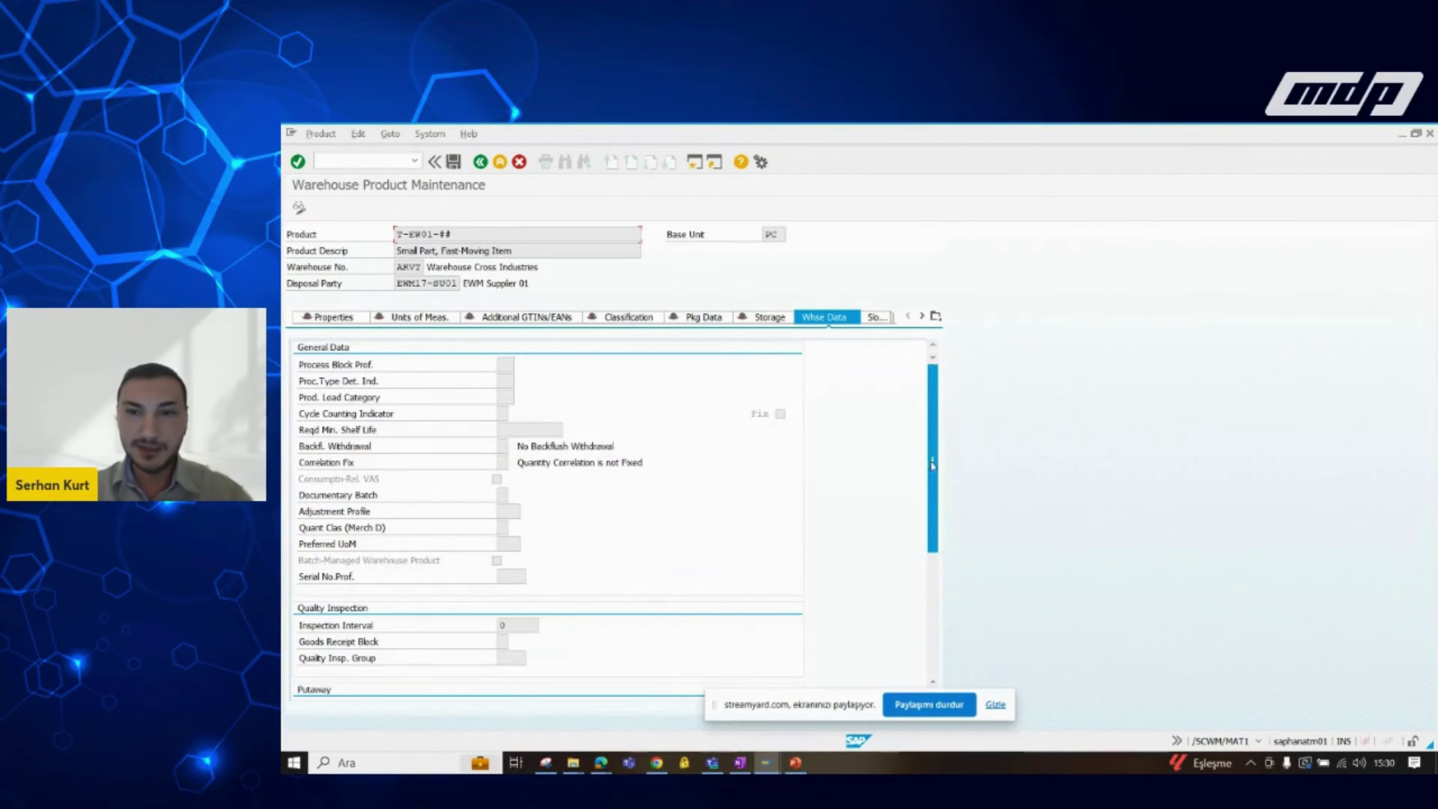
scroll(933, 461, "down", 4)
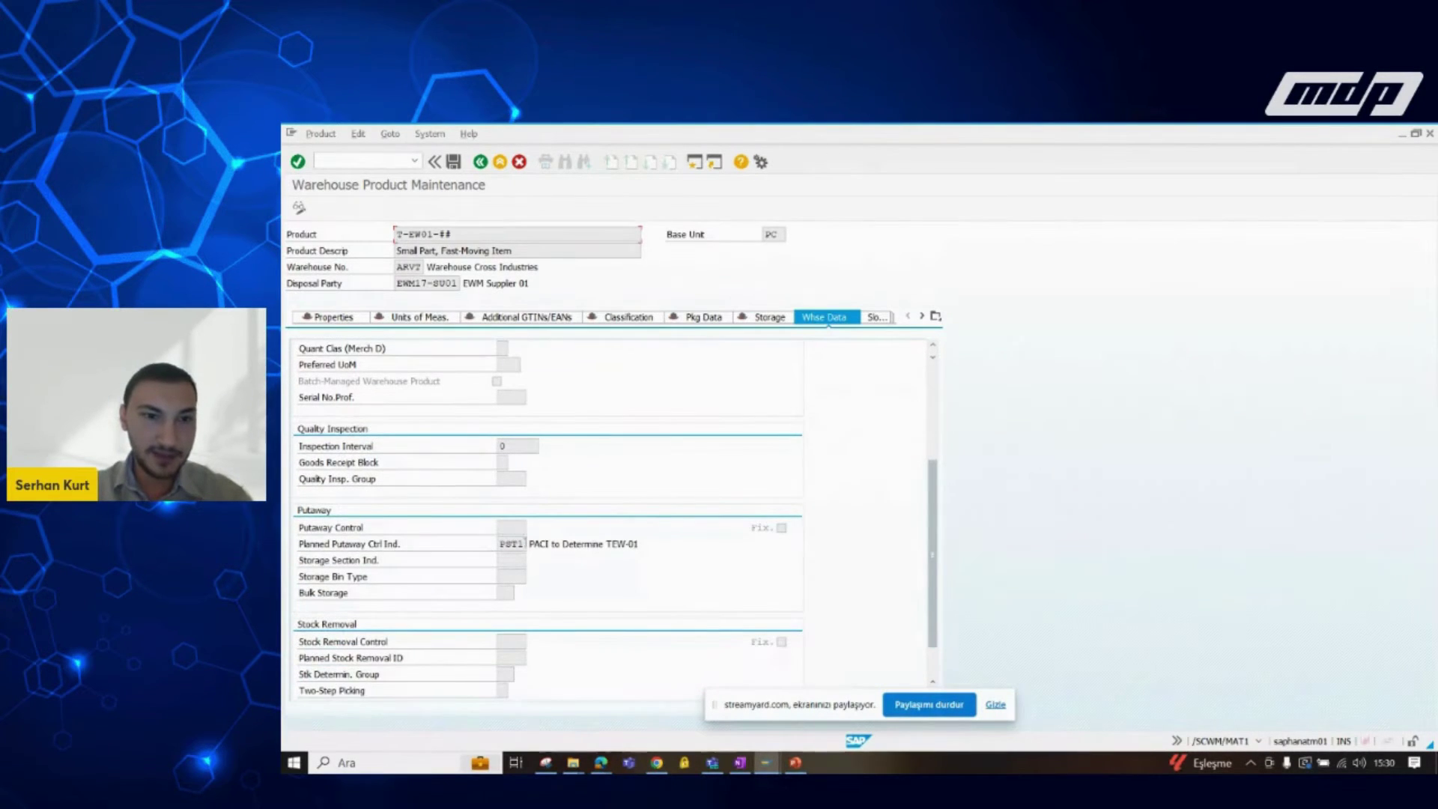
left_click_drag(526, 544, 485, 549)
left_click(500, 528)
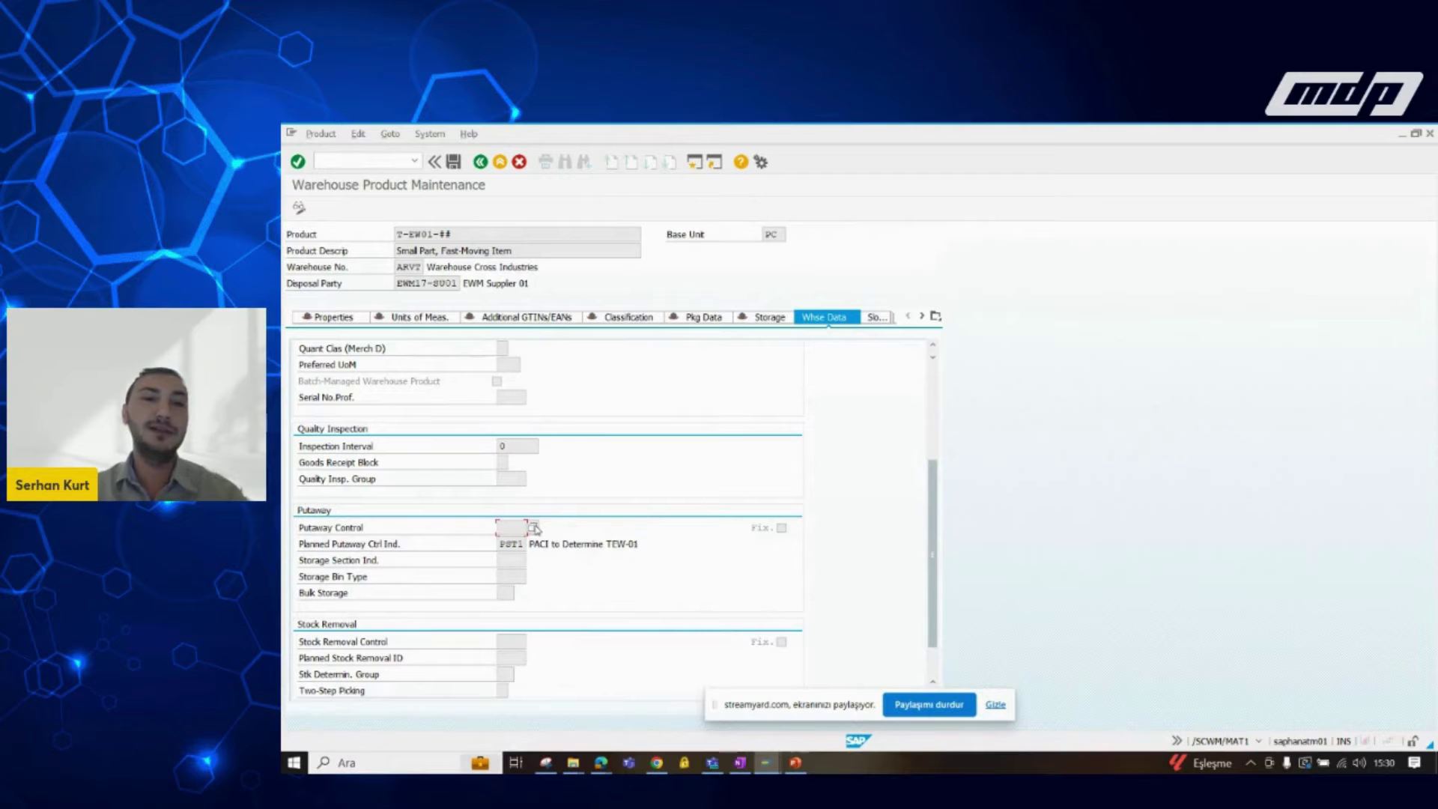
left_click(515, 544)
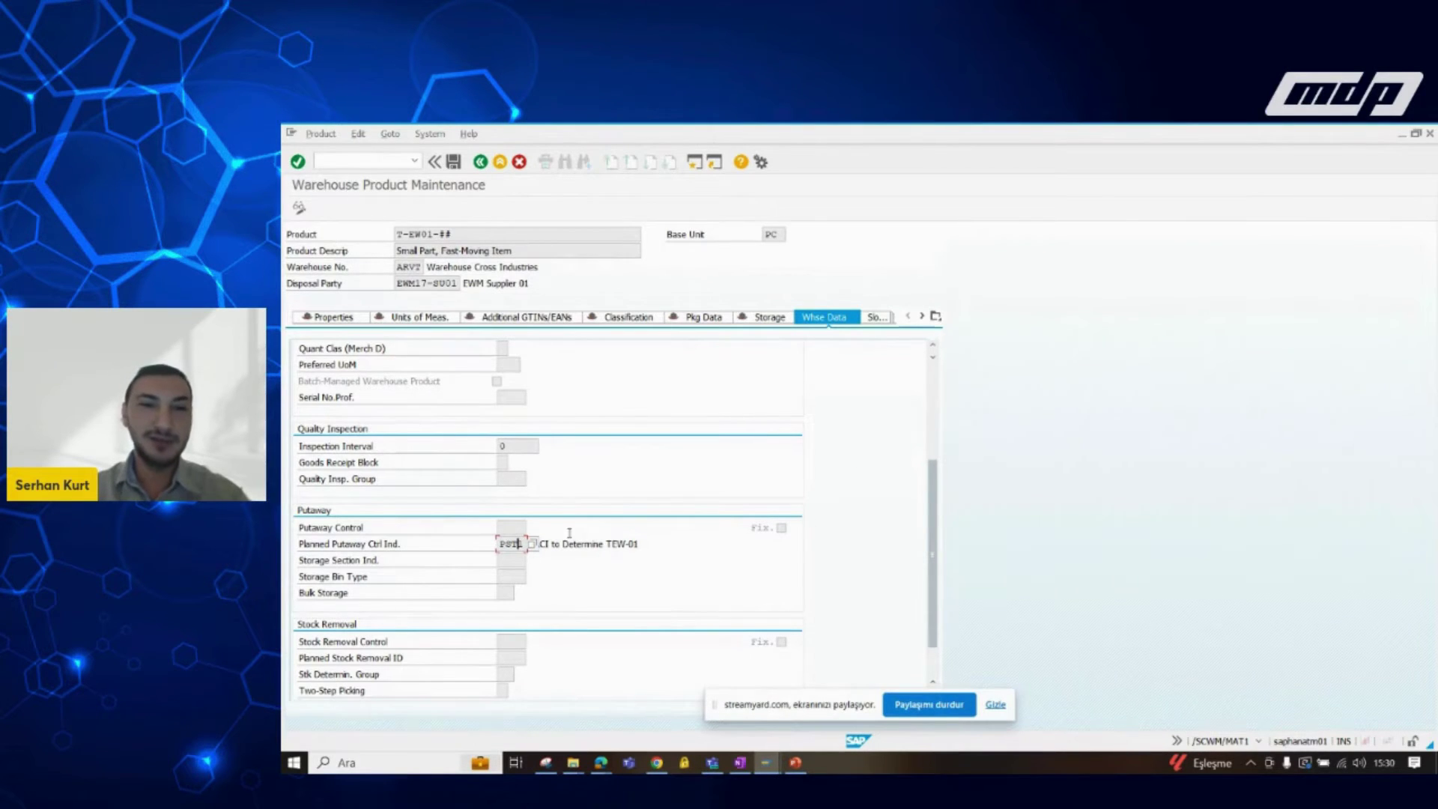
Step: Look up the available putaway control indicators for the product's Putaway Control field, closing the list without a selection
left_click(519, 527)
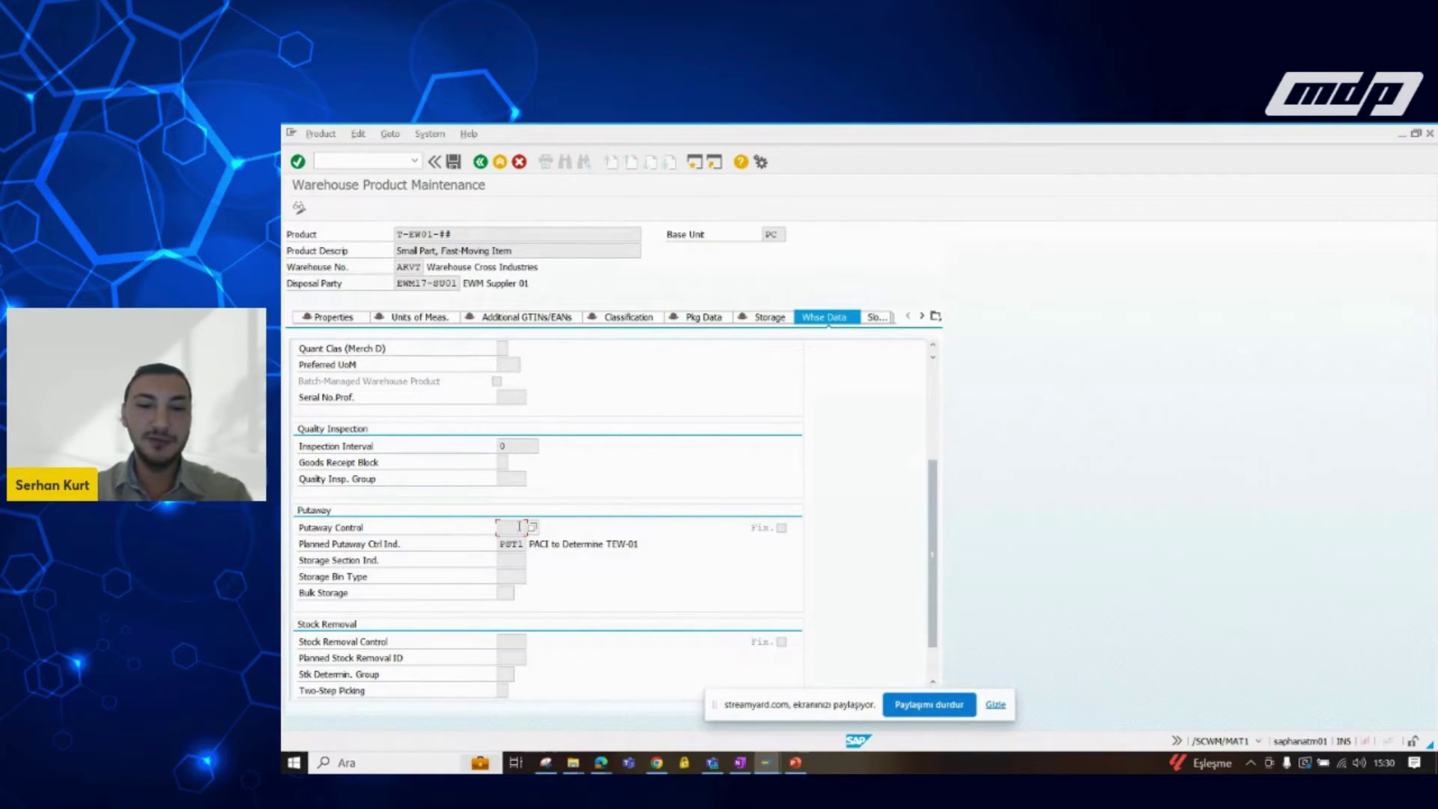
left_click(532, 527)
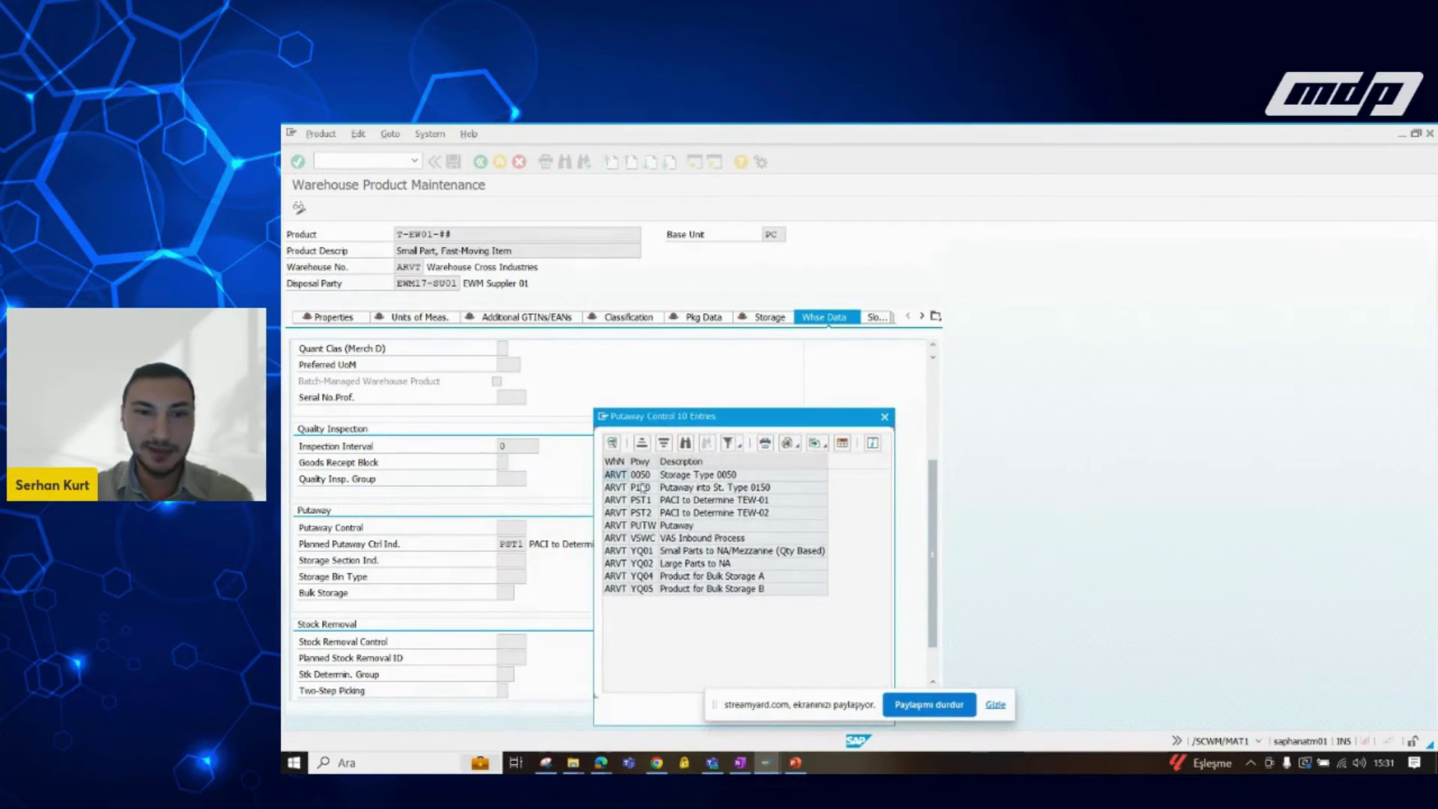
left_click(884, 416)
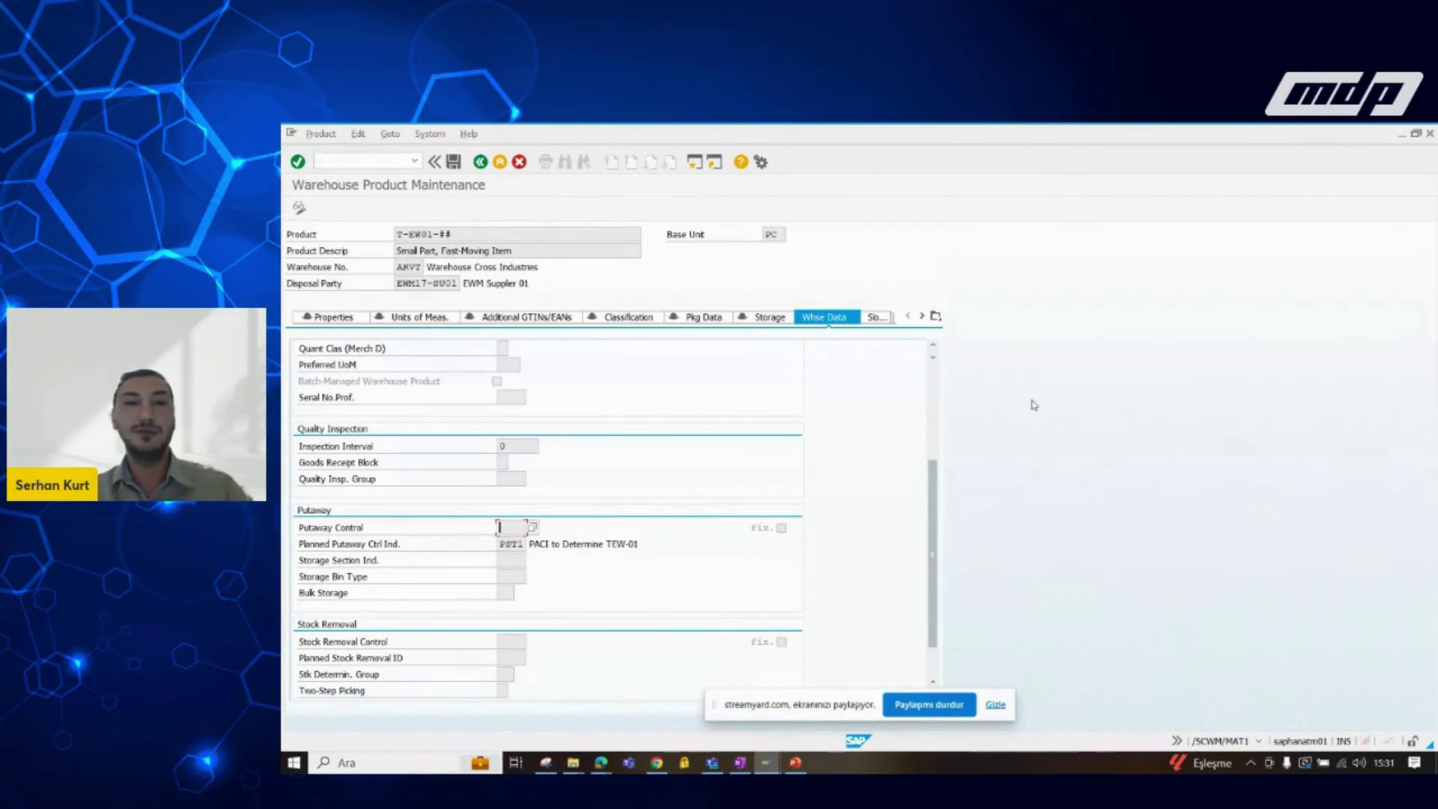
Step: Examine the demand quantity in the product's slotting data, then return to the Putaway Control field in the warehouse data
left_click(874, 317)
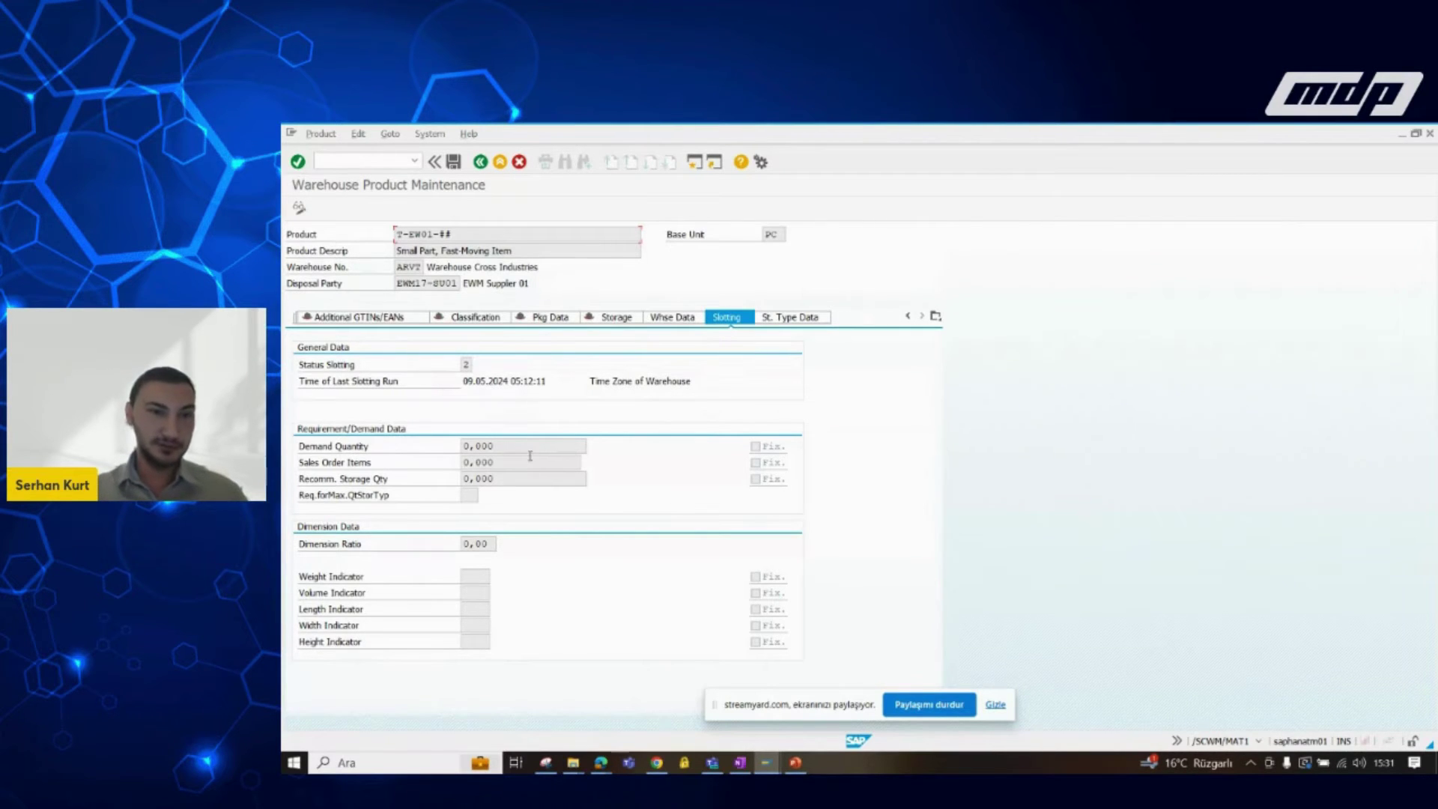
left_click_drag(528, 448, 410, 448)
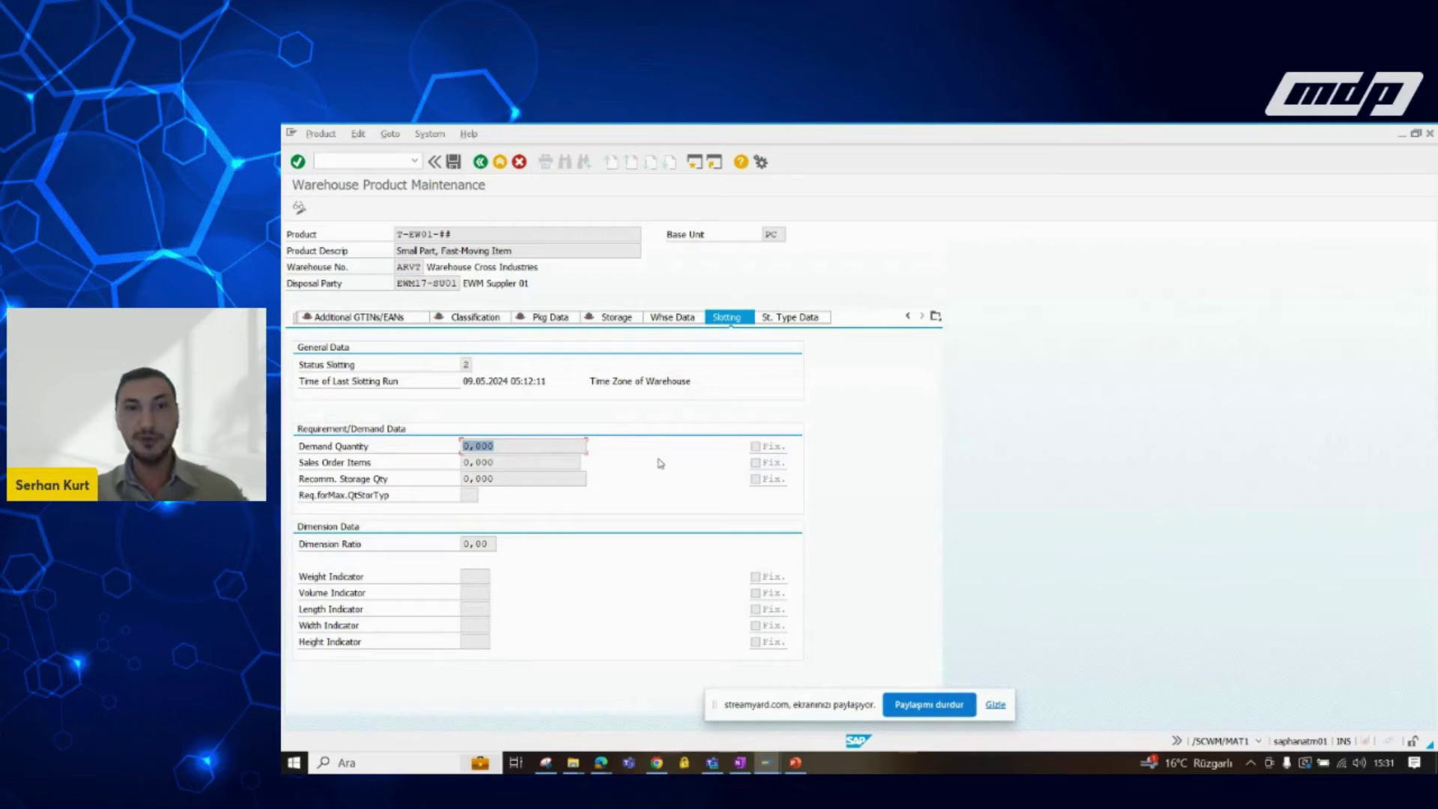
left_click(506, 445)
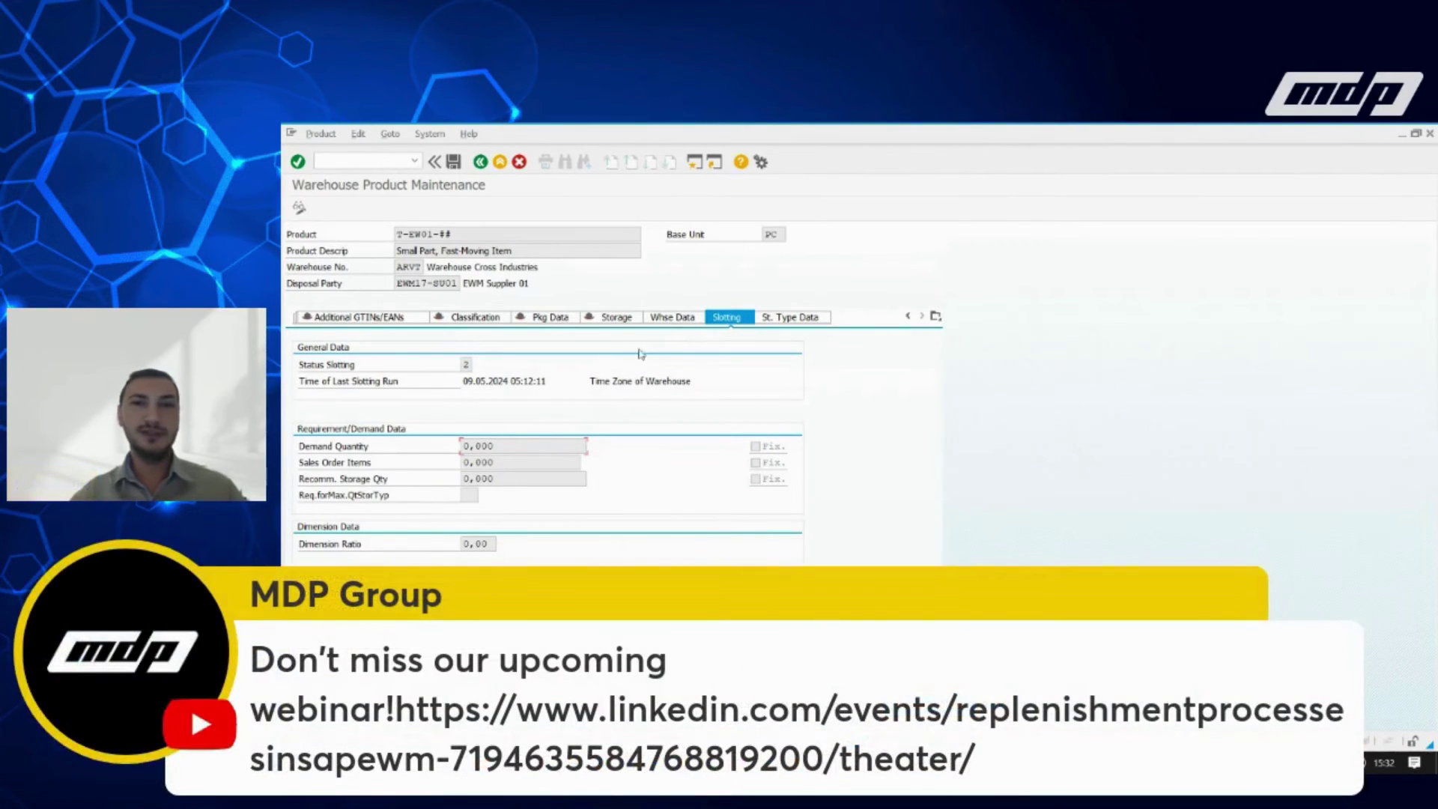
left_click(664, 320)
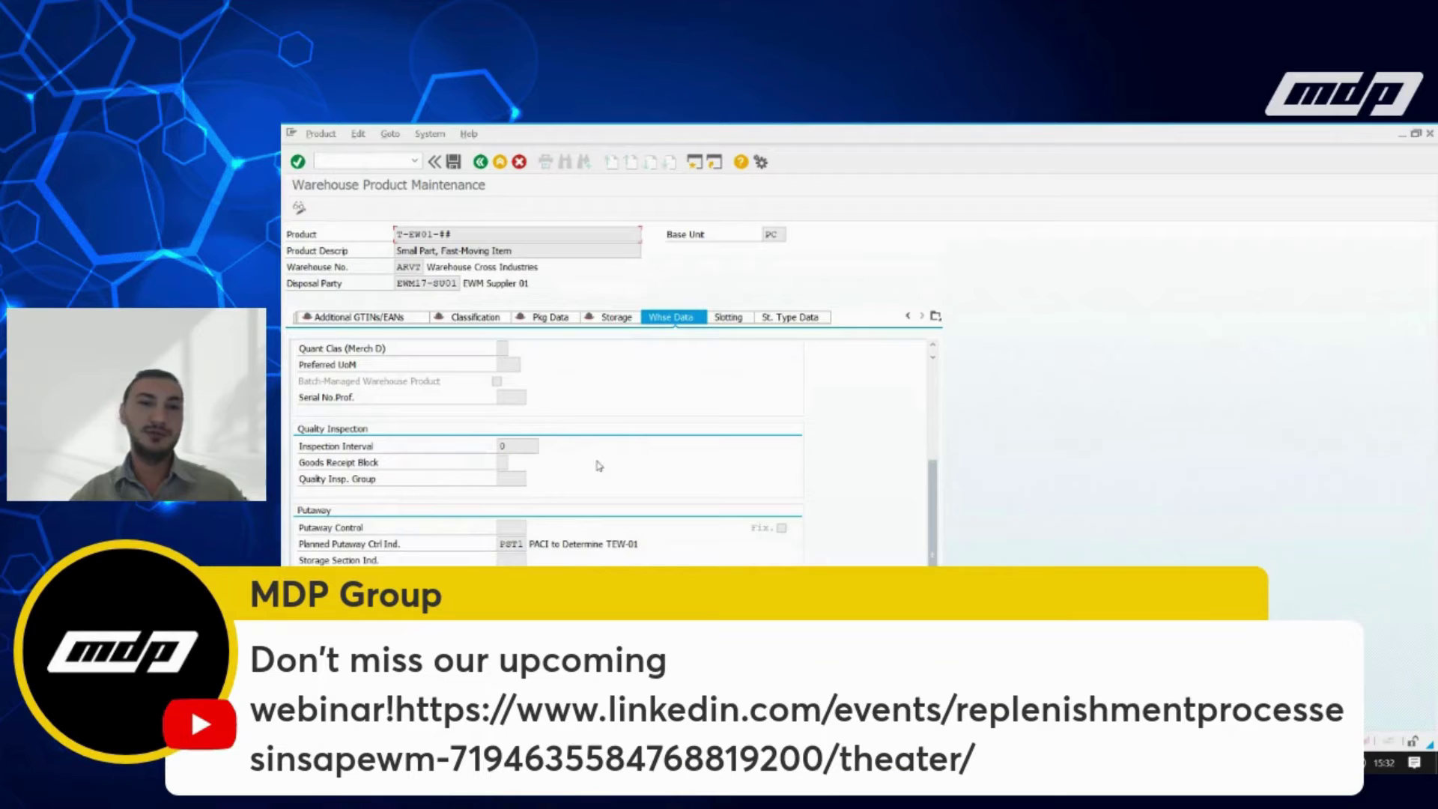
left_click(514, 526)
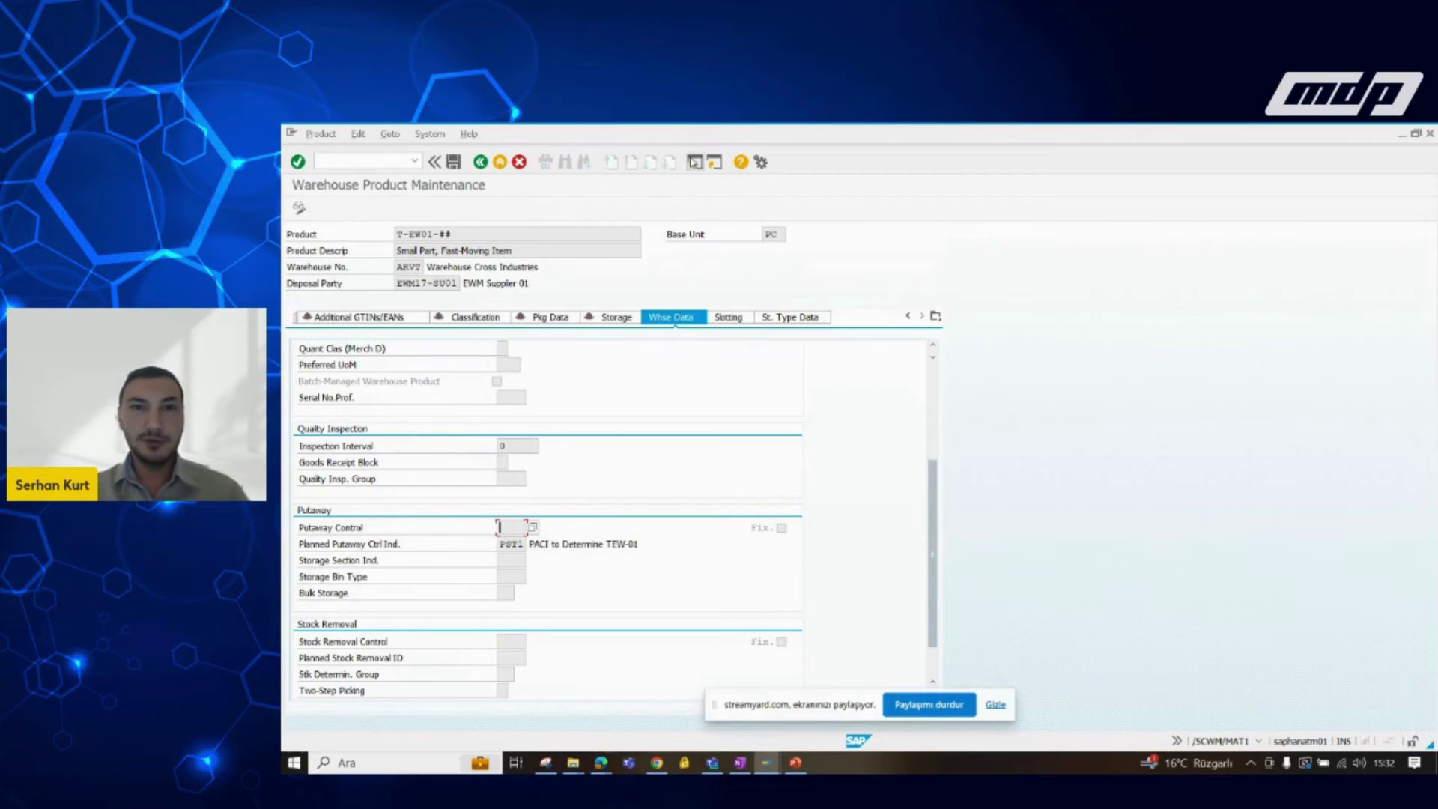
Step: Open a new SAP session and start the slotting transaction /scwm/slot
left_click(695, 162)
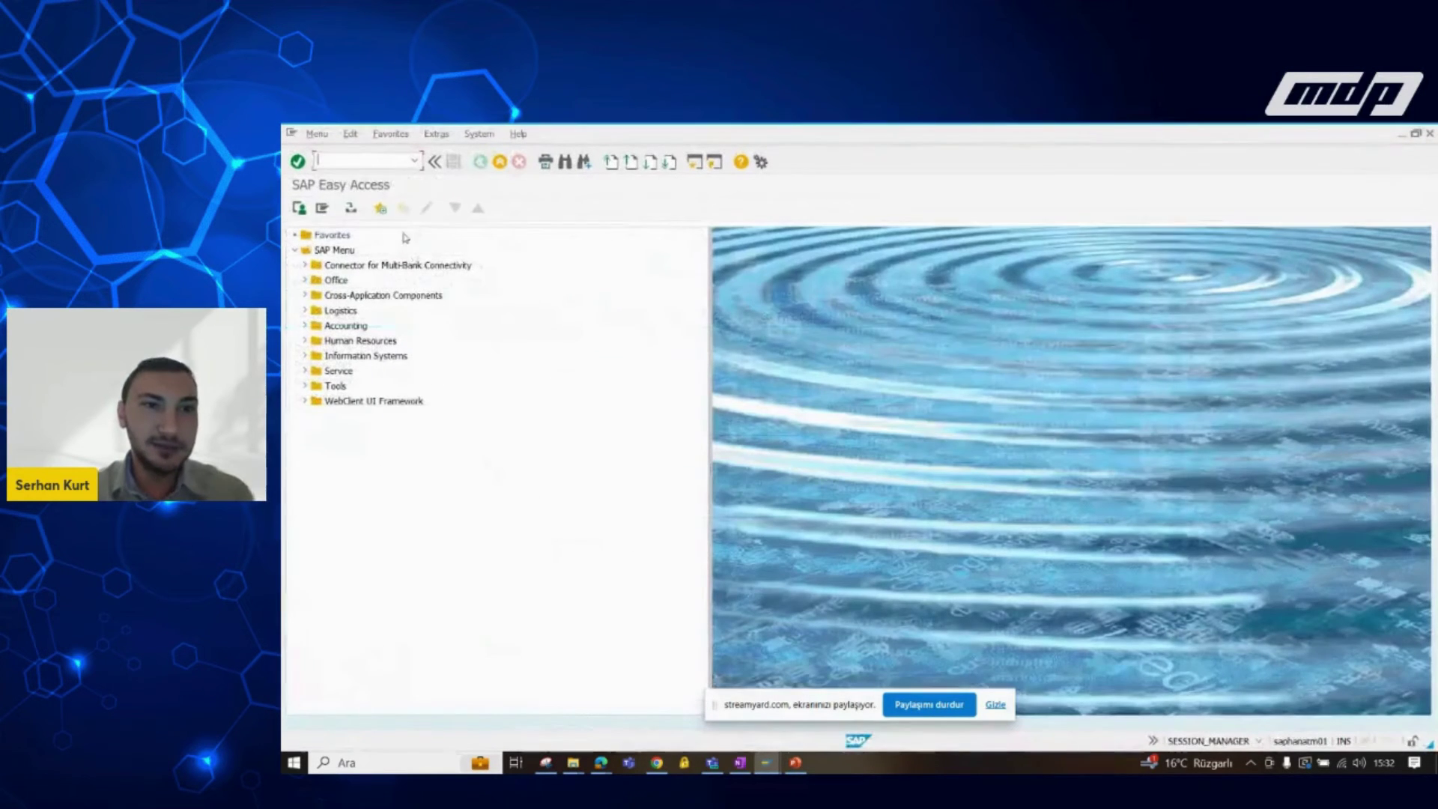
left_click(414, 161)
left_click(369, 197)
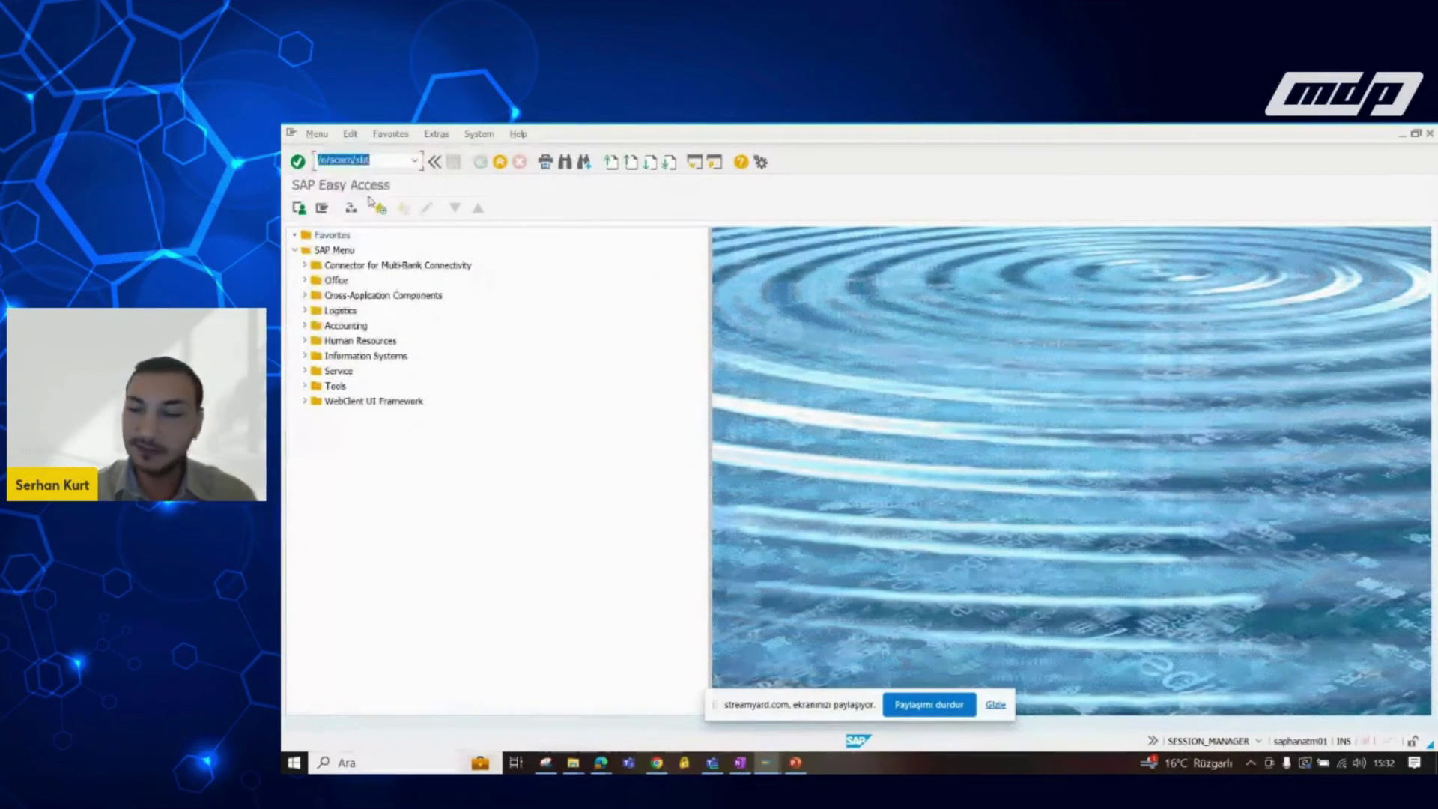
key("Return")
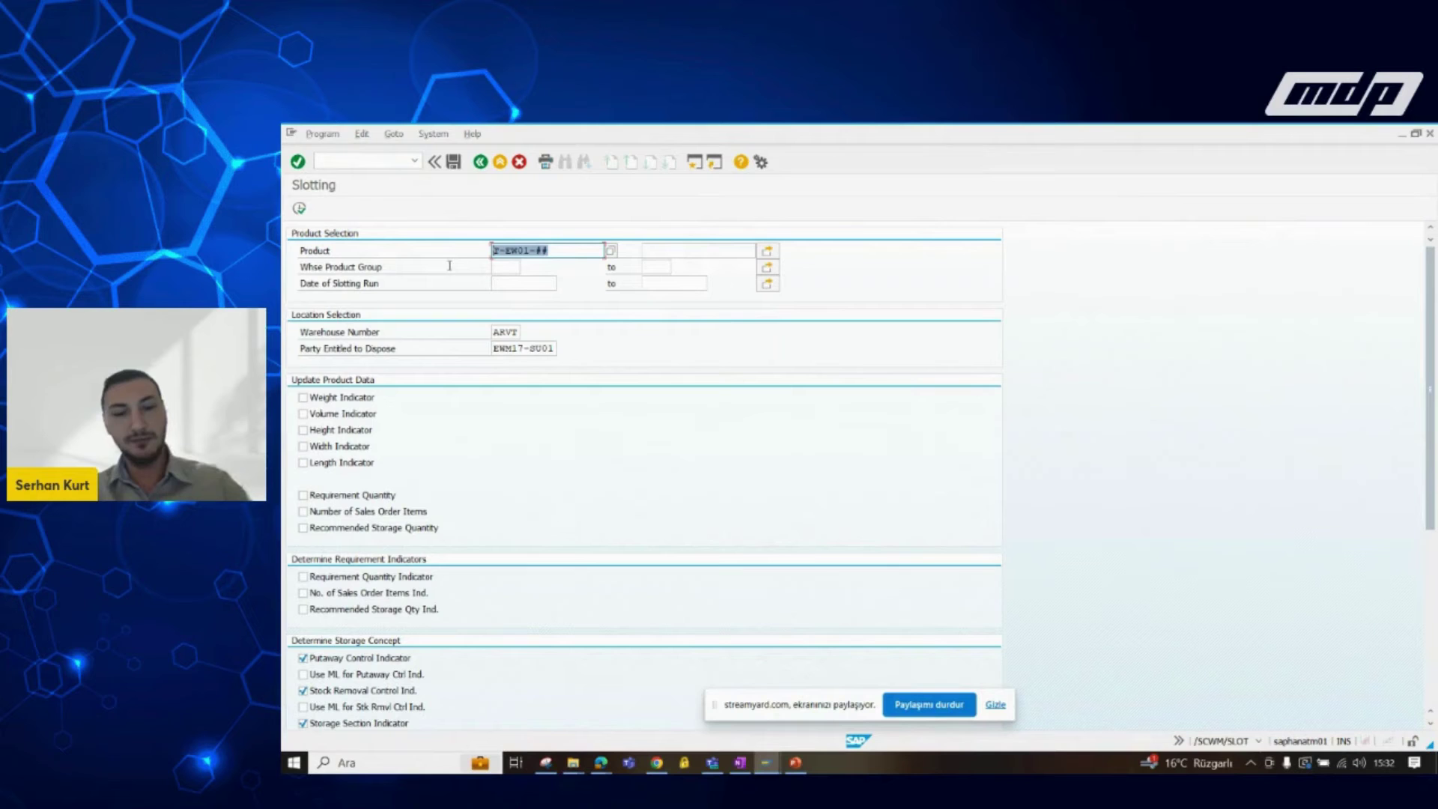
Step: Replace the product selection with the single values T-EW01-## and T-EW02-##
key("Delete")
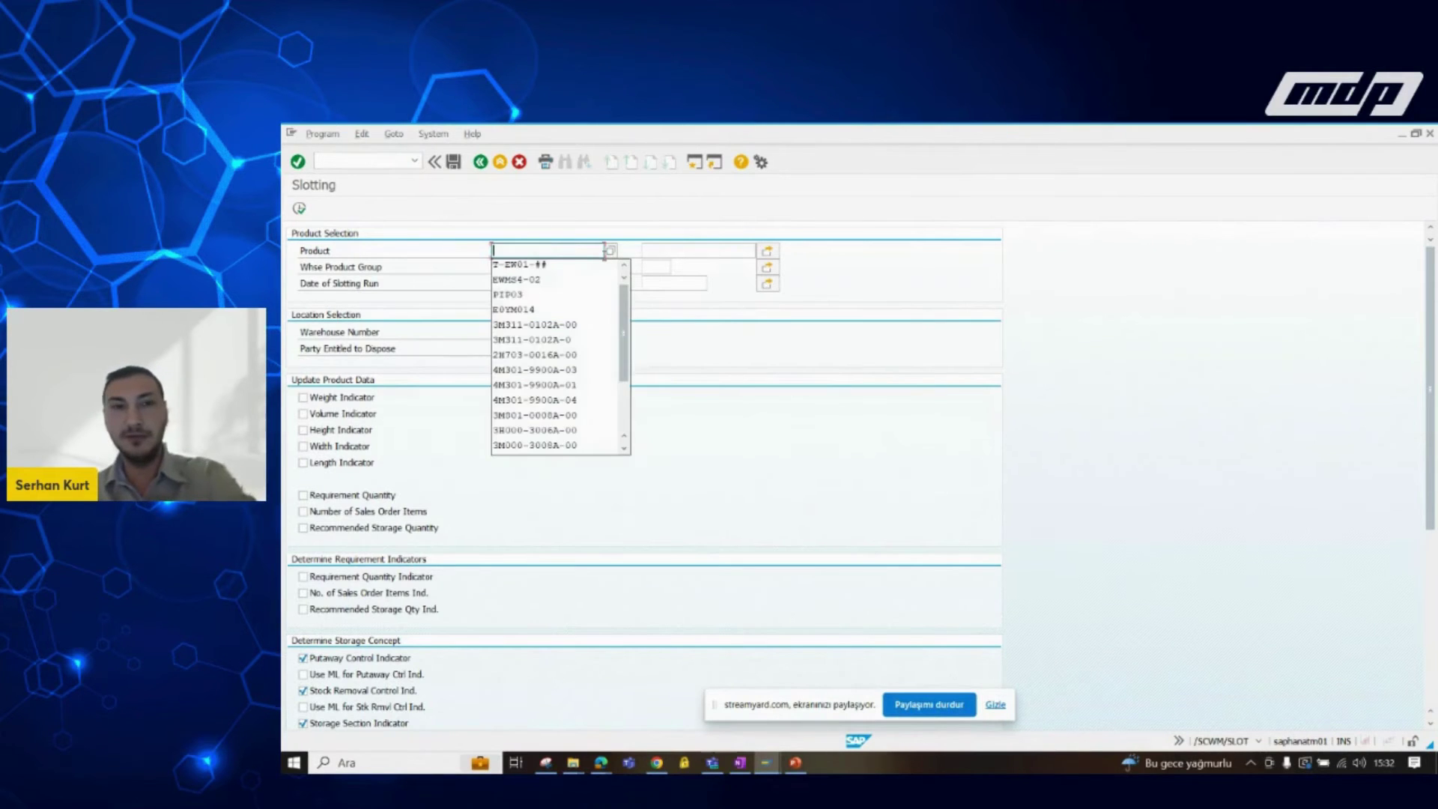
left_click(789, 259)
left_click(767, 251)
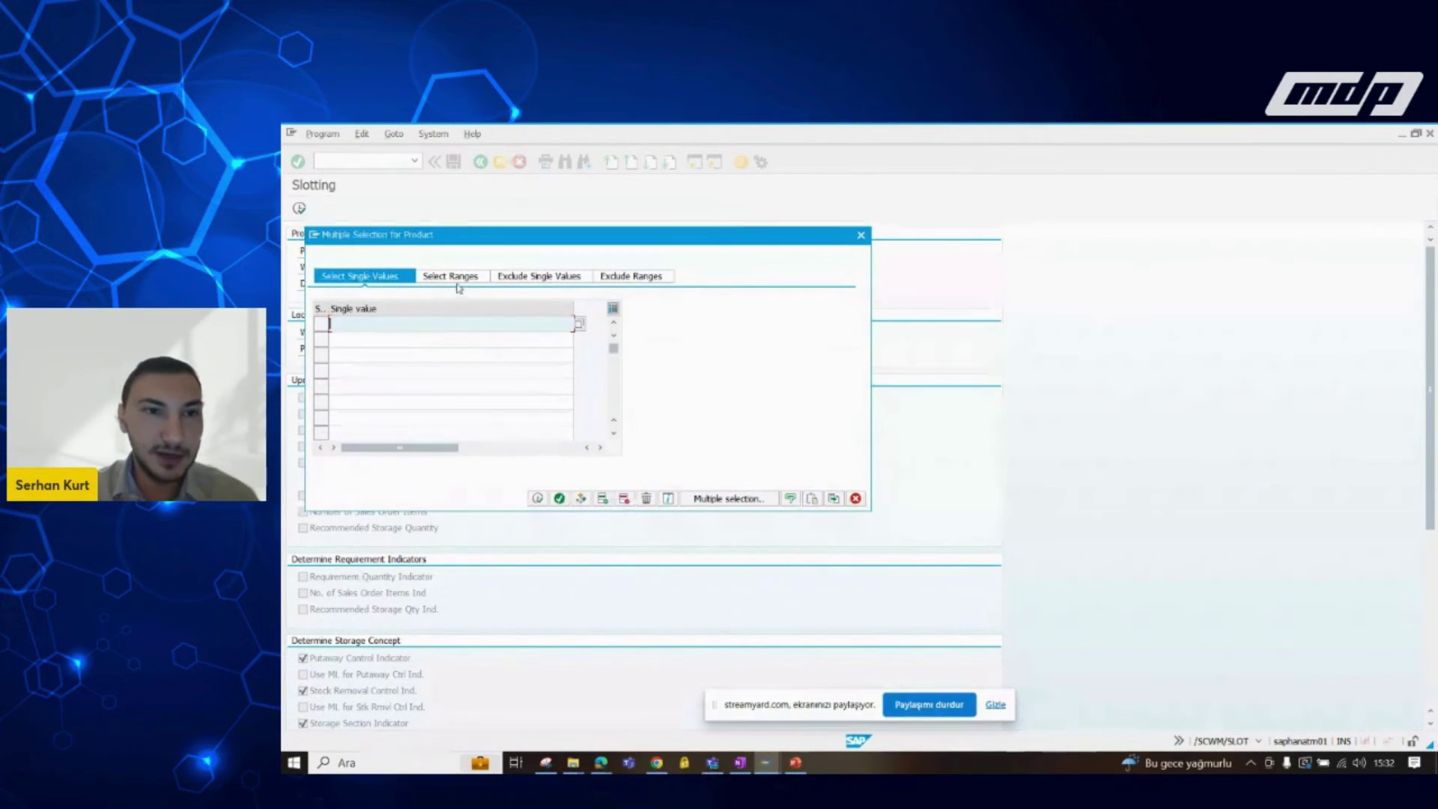
type("T-EW01-##")
left_click(442, 338)
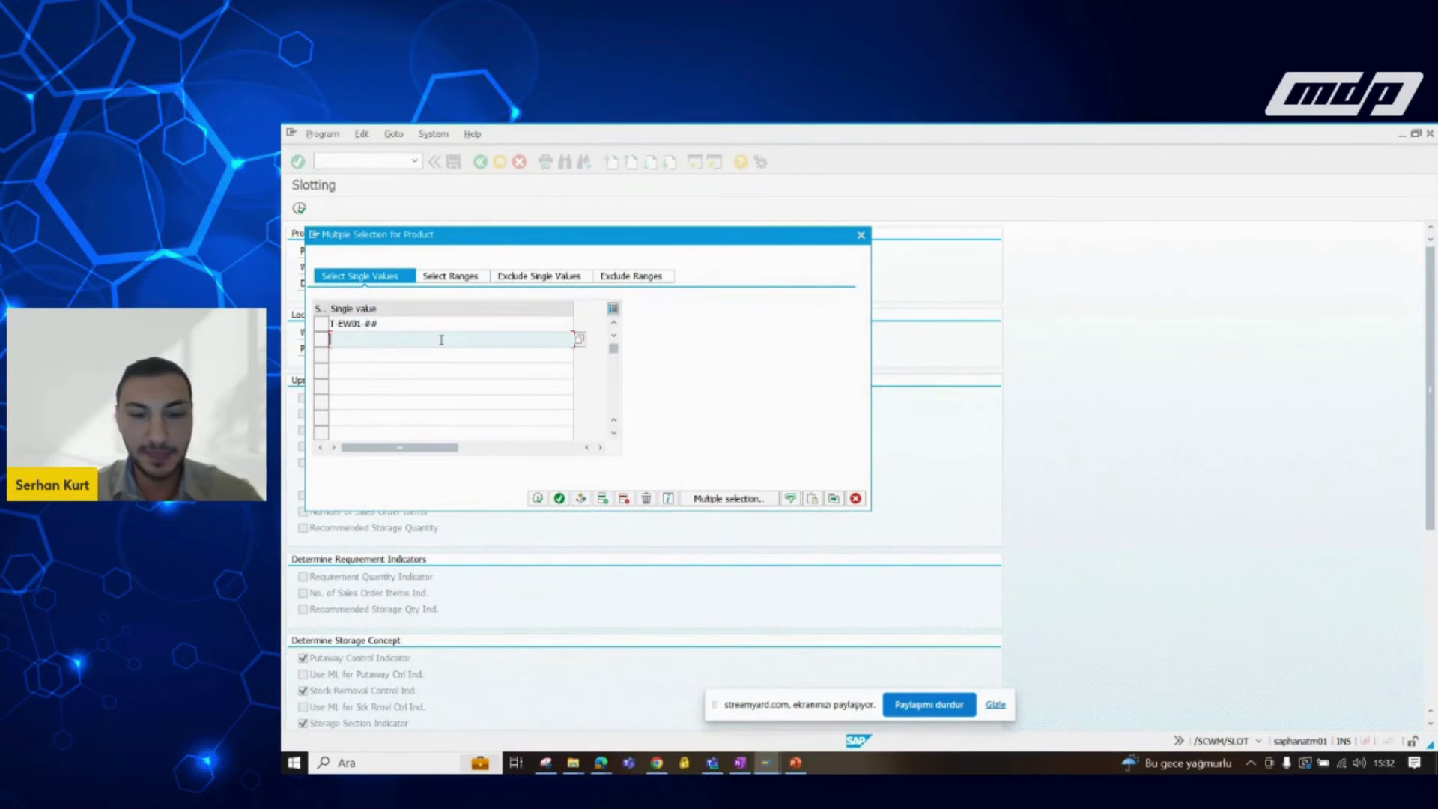
type("T-EW01-##")
left_click(364, 338)
key("BackSpace")
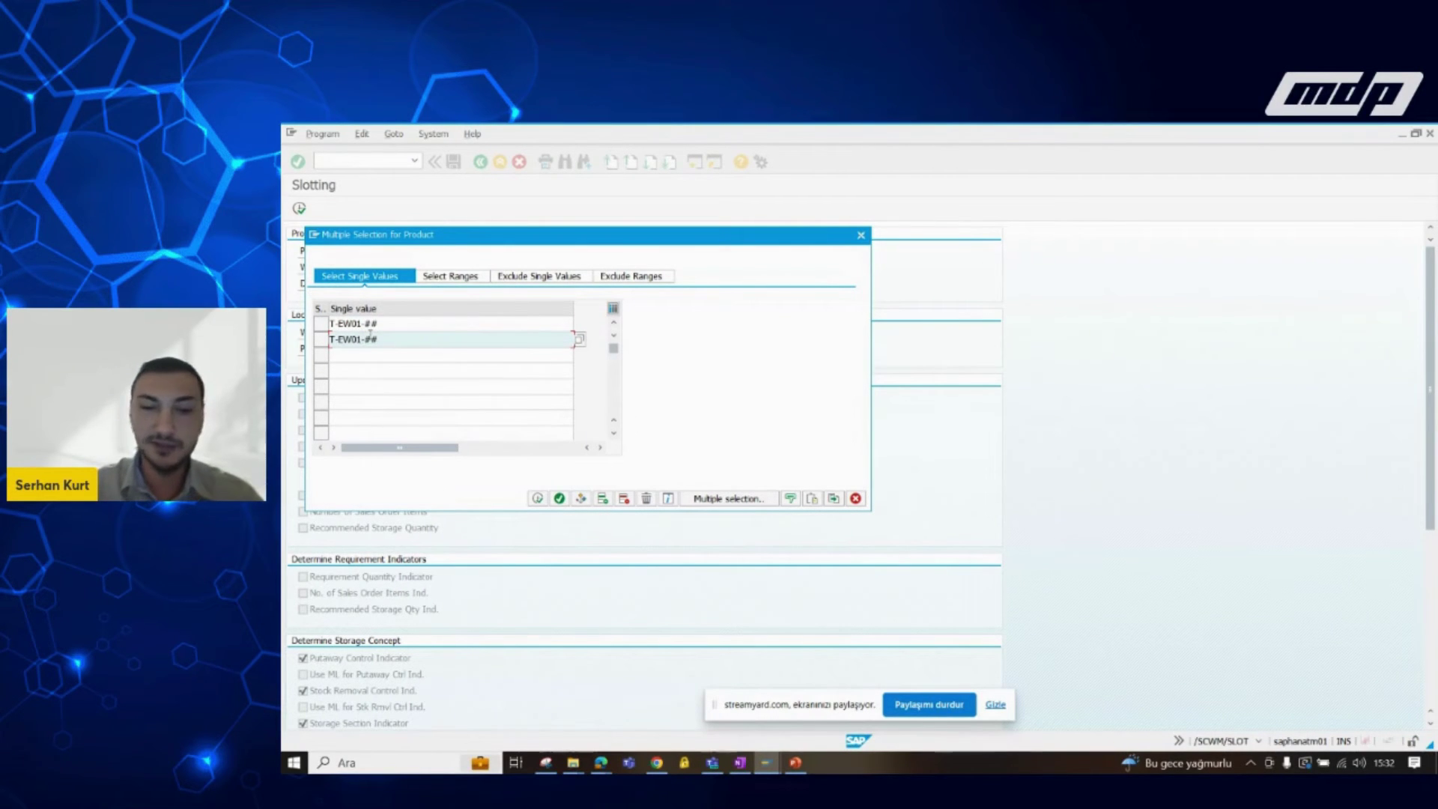
type("2")
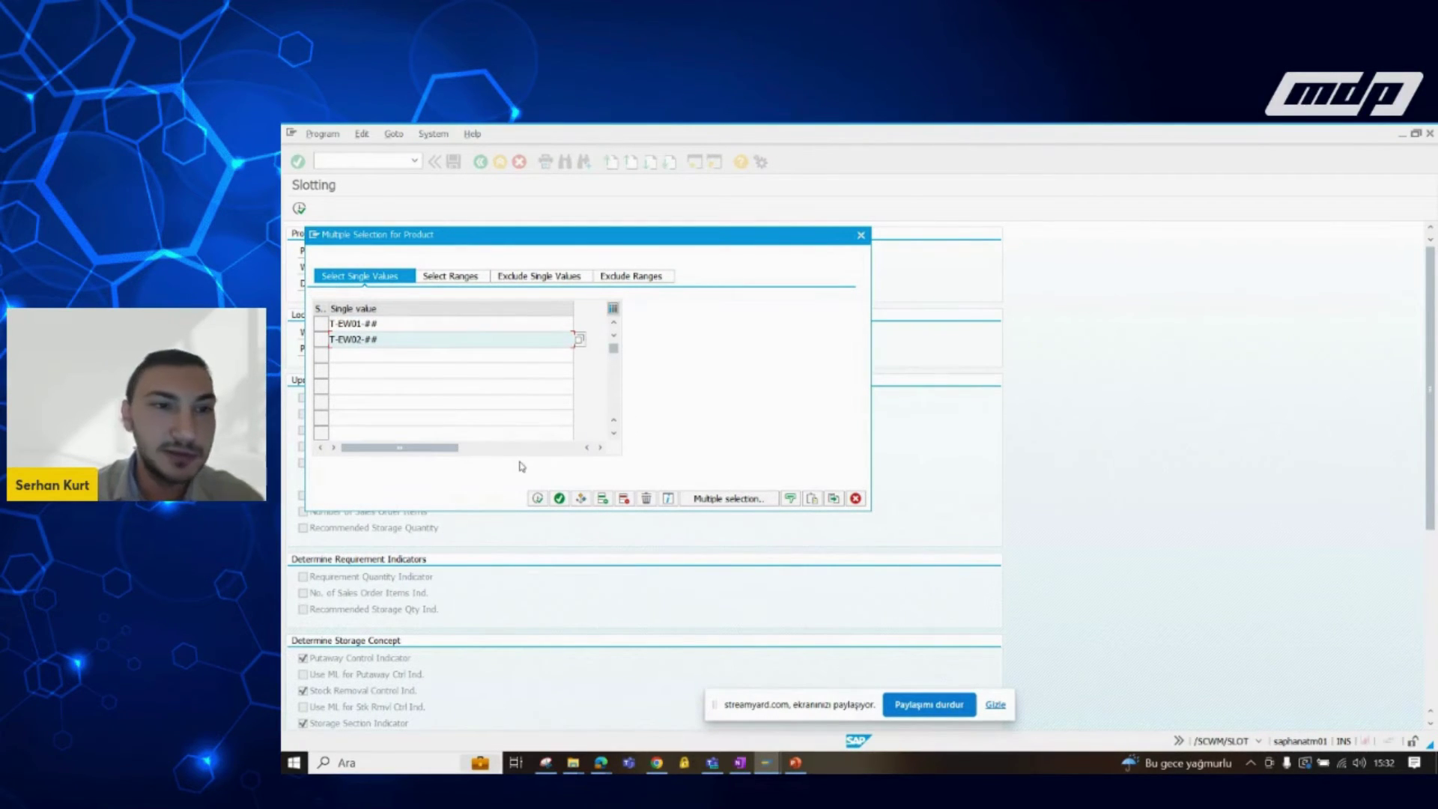
left_click(537, 498)
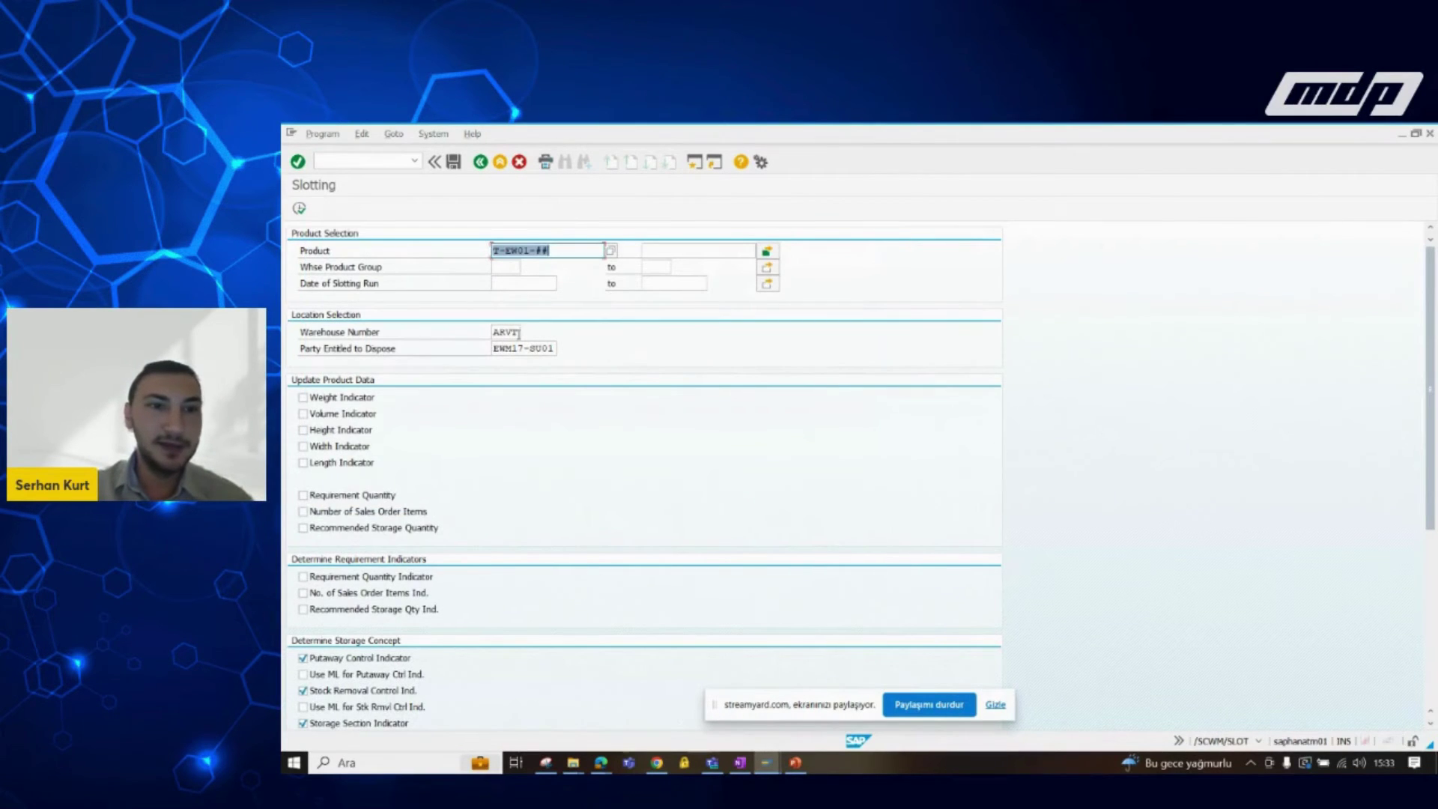
Step: Examine the product data update, requirement indicator and storage concept options of the slotting run
scroll(538, 351, "down", 1)
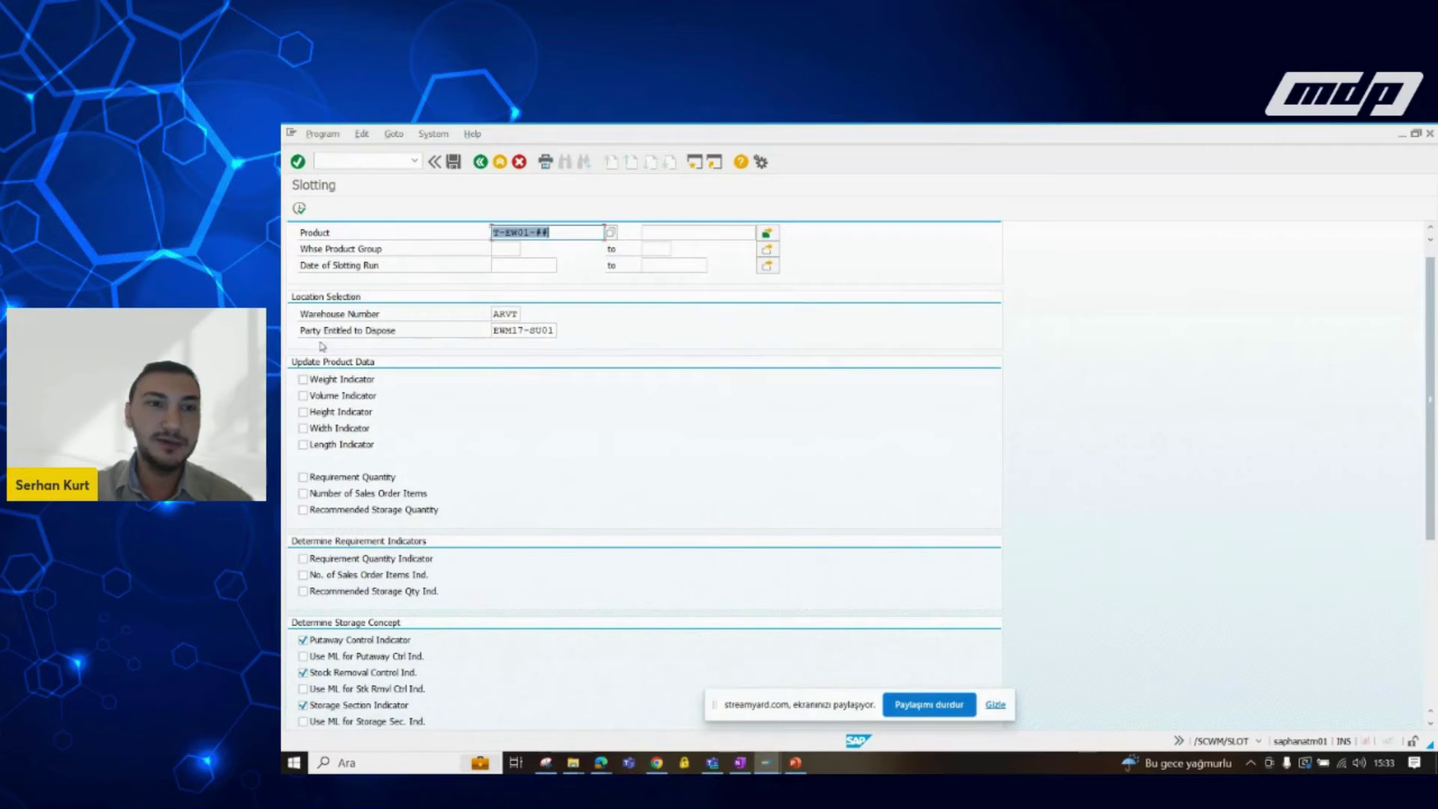
scroll(530, 363, "down", 6)
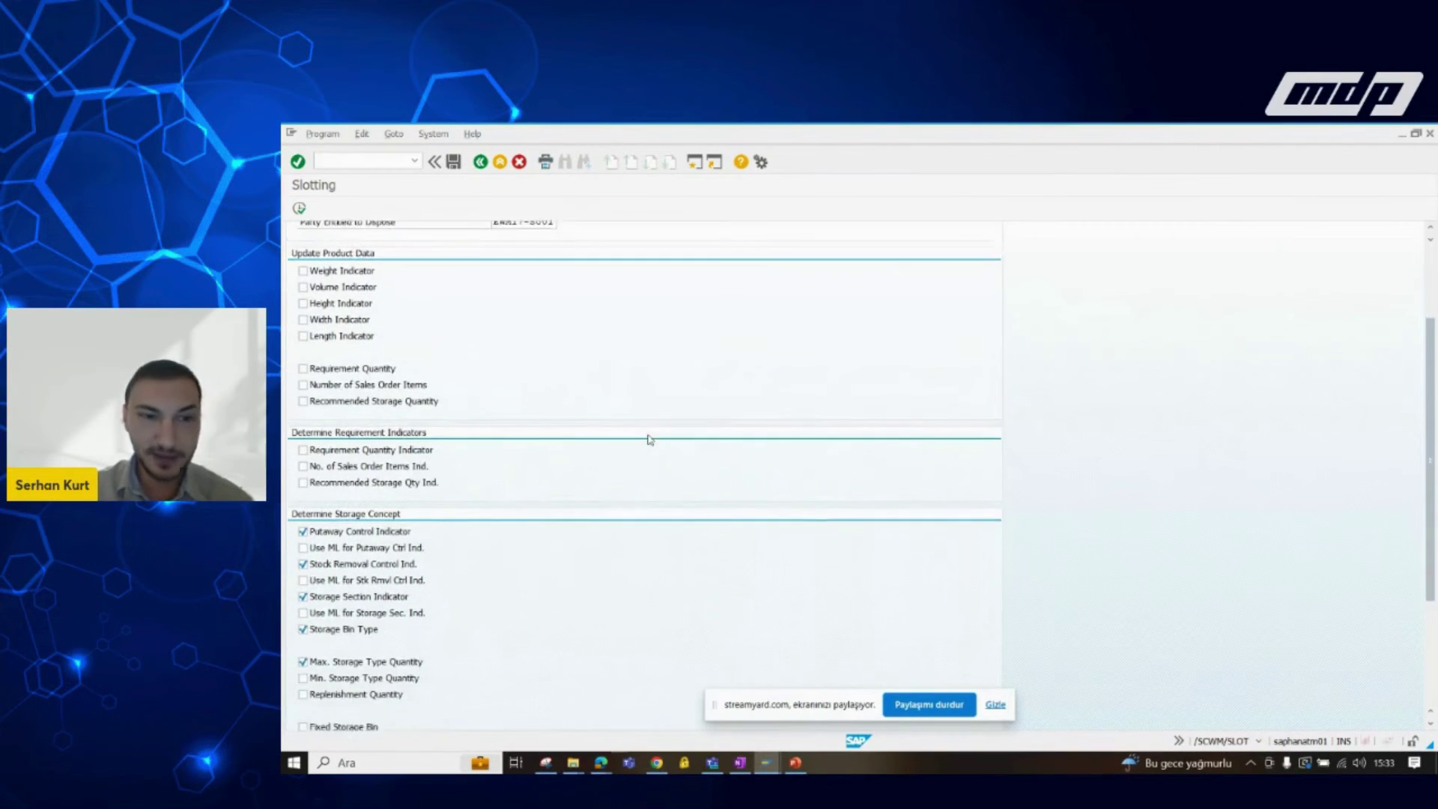
scroll(648, 440, "down", 7)
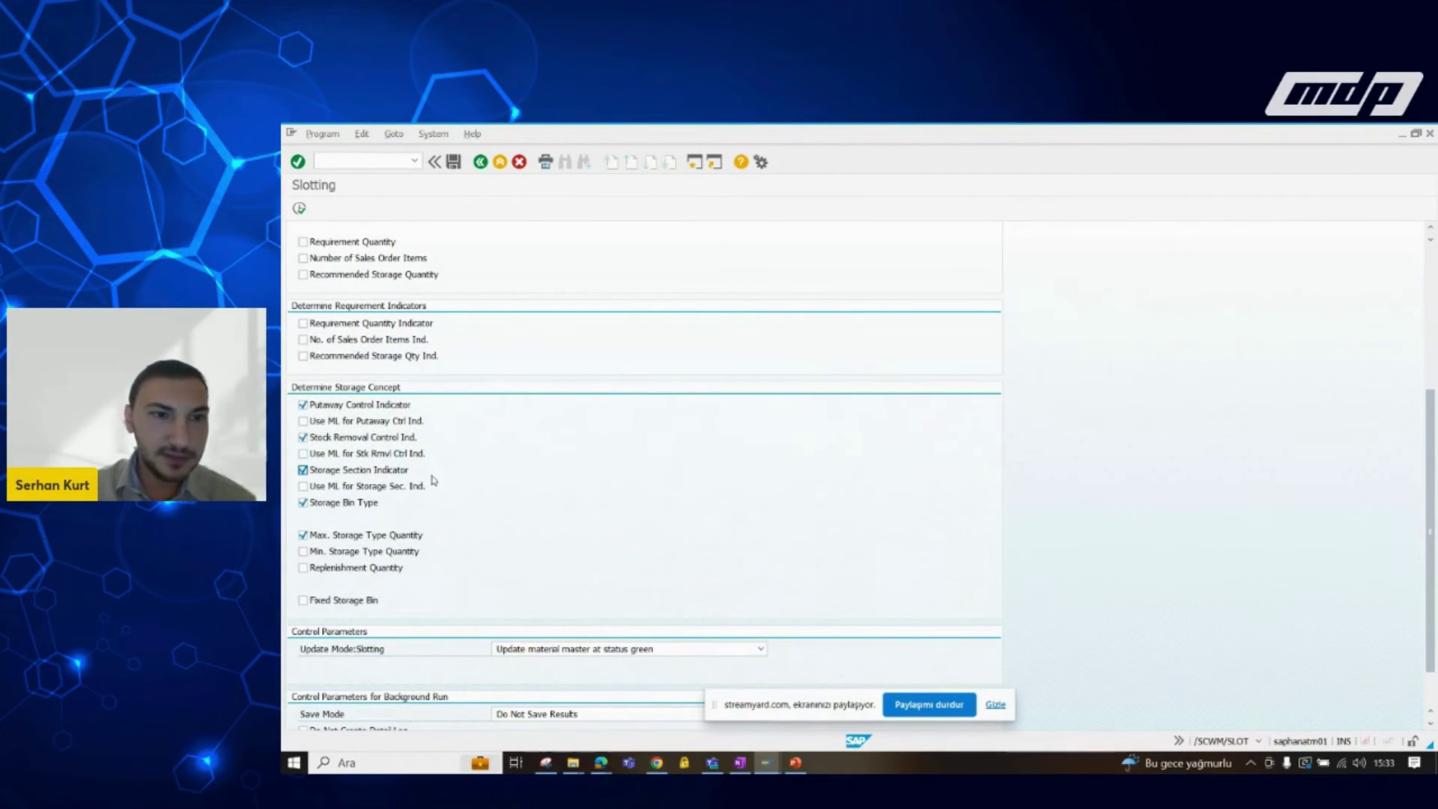
key("Up")
key("Up")
key("Up")
key("Up")
key("Down")
key("Down")
key("Down")
key("Down")
key("Down")
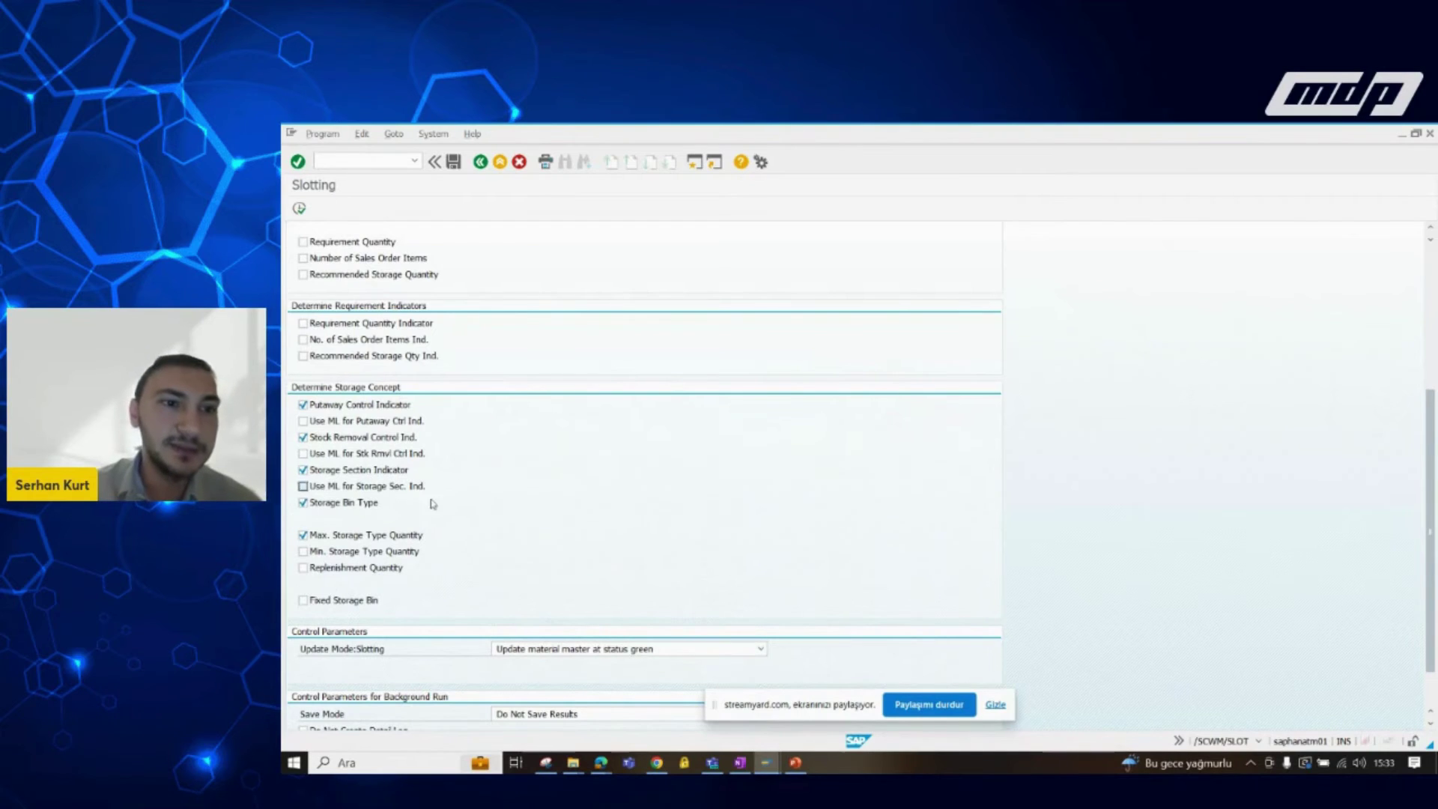
key("Up")
key("Up")
key("Up")
key("Up")
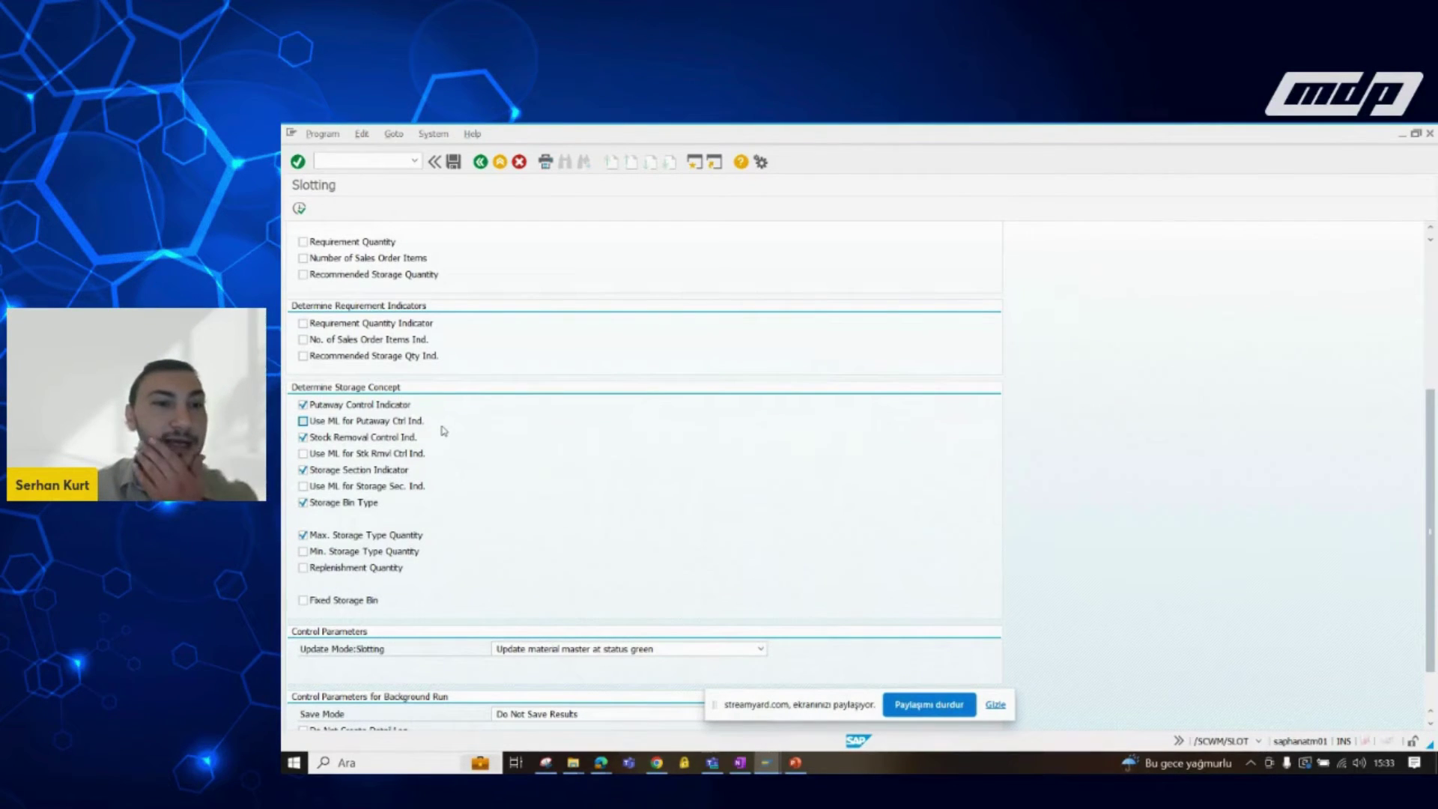
Step: Deselect the stock removal control indicator, storage section indicator, storage bin type and maximum storage type quantity for the slotting run
key("Down")
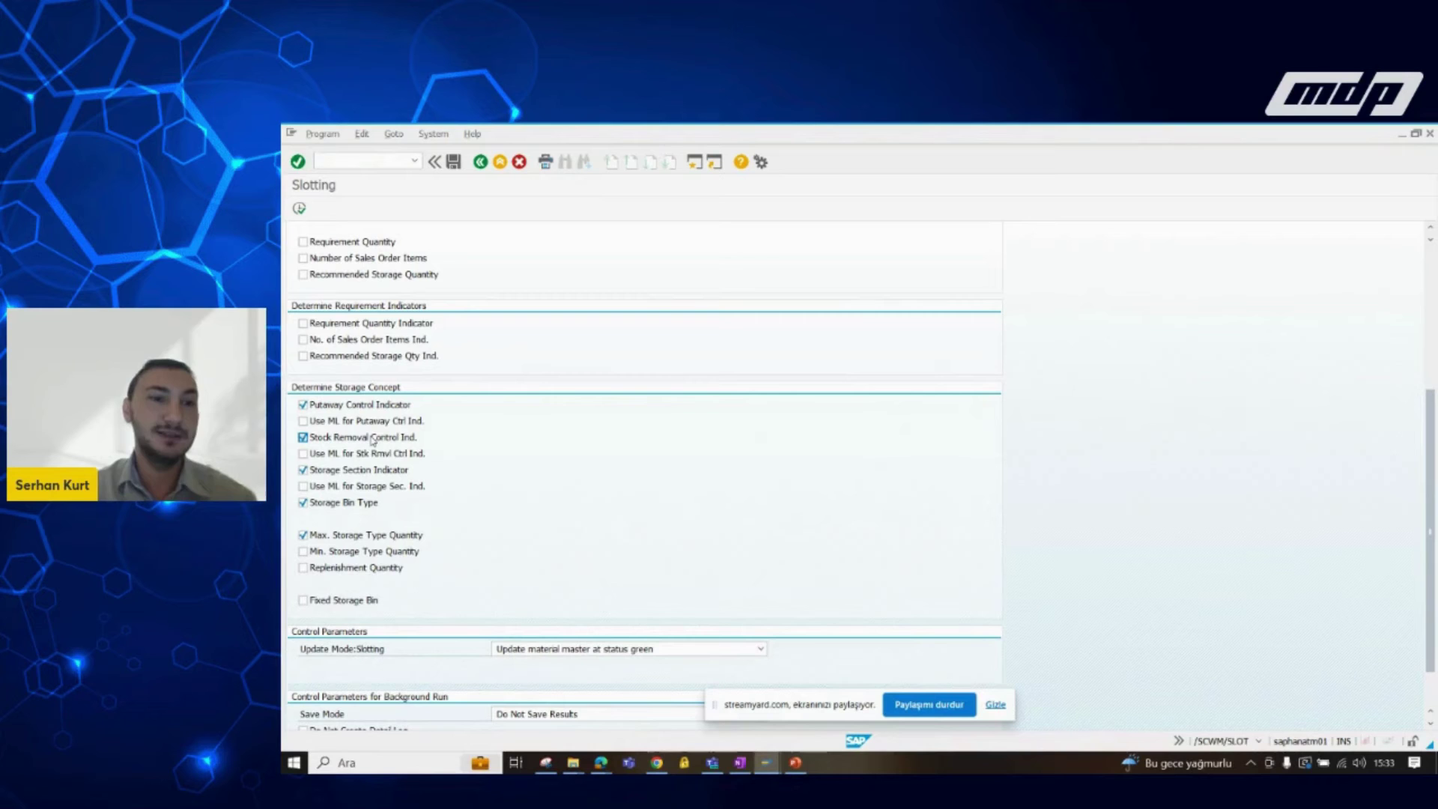
key("space")
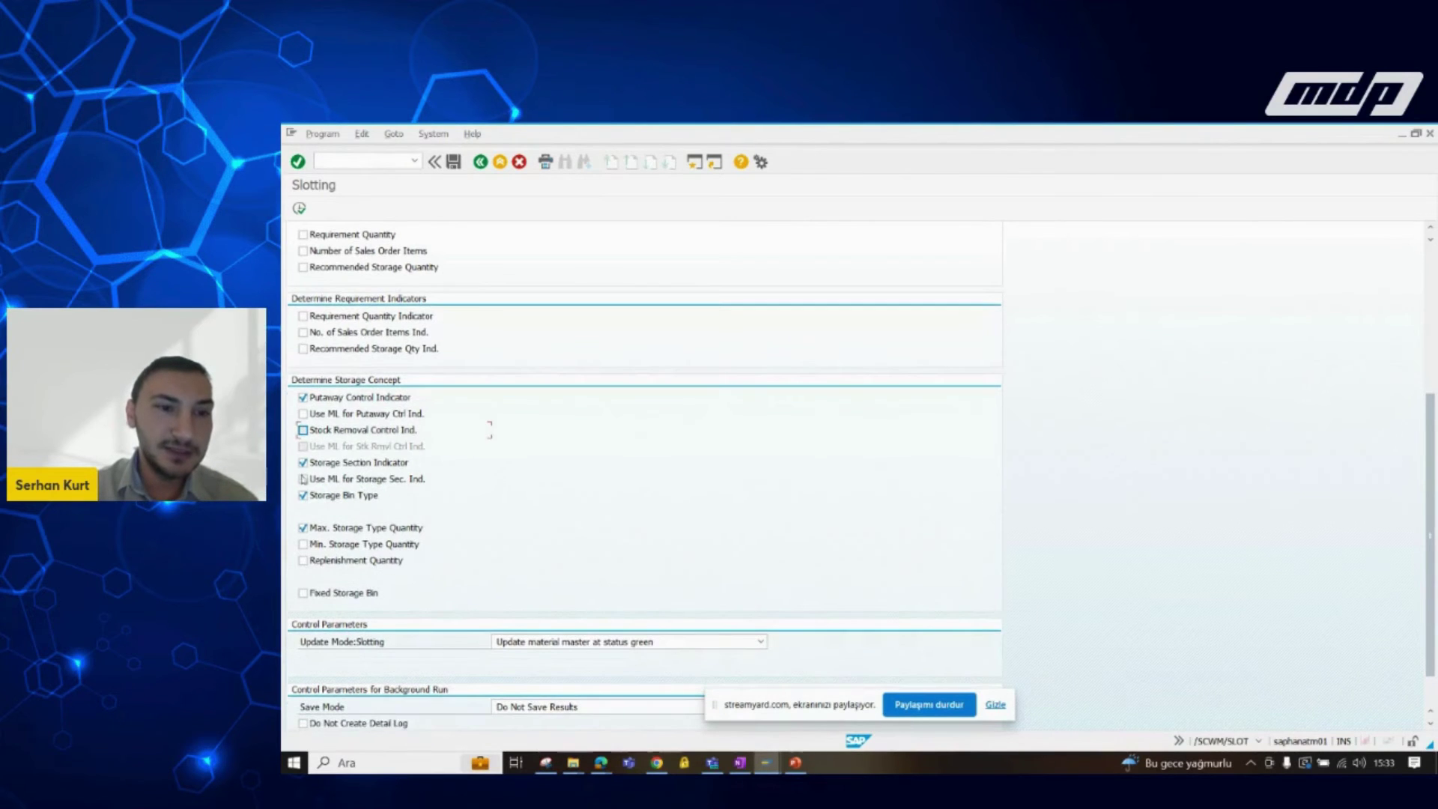
key("Down")
key("space")
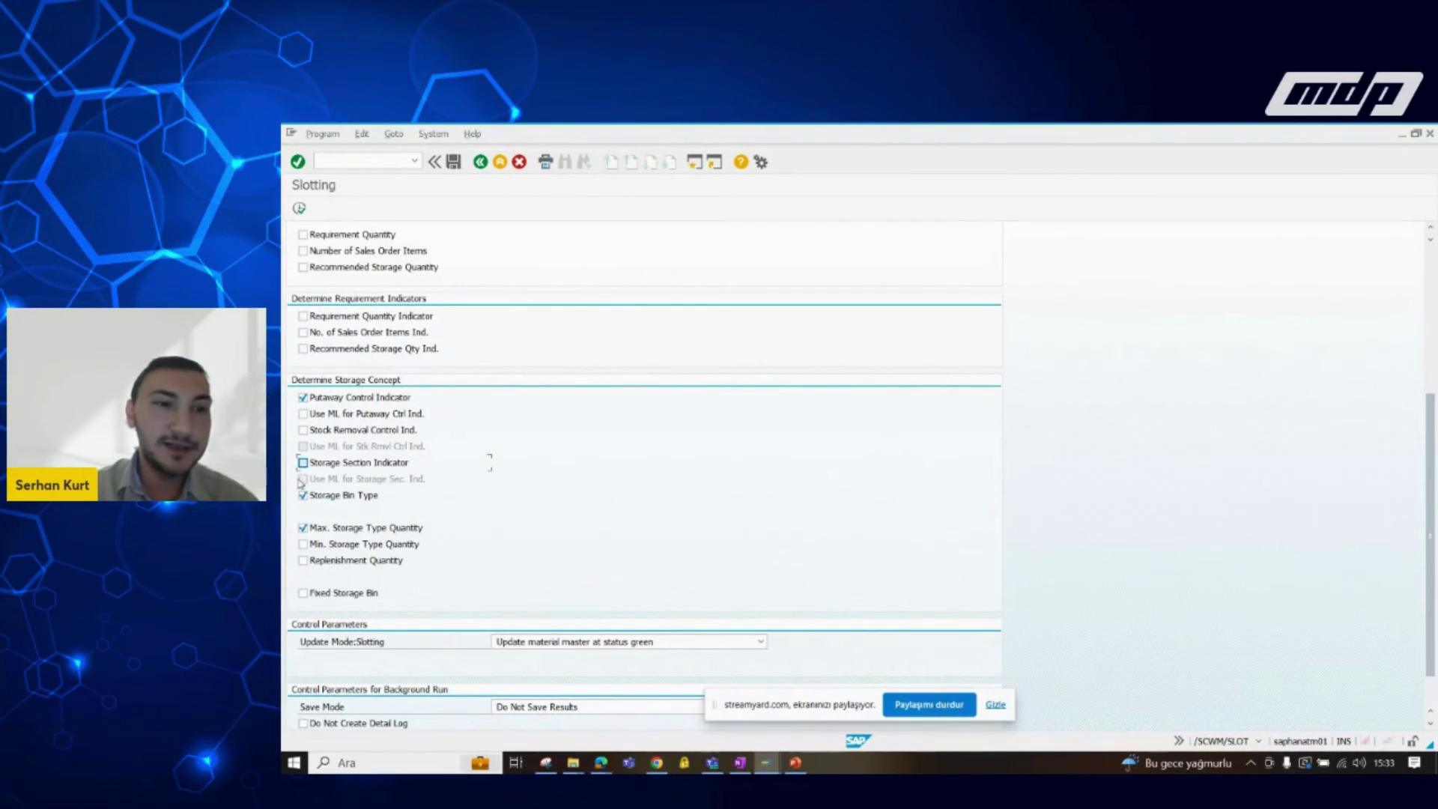
left_click(303, 495)
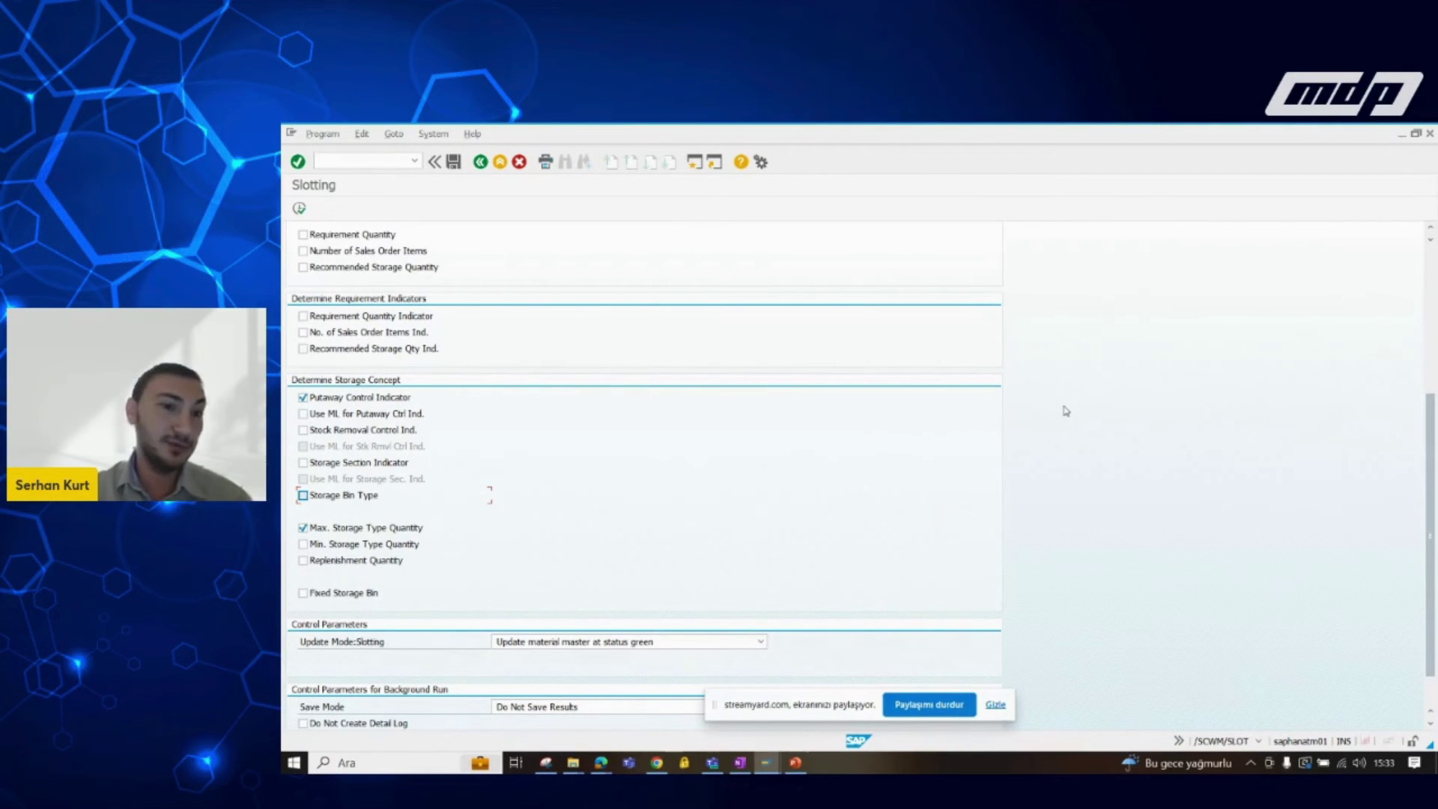
left_click(303, 528)
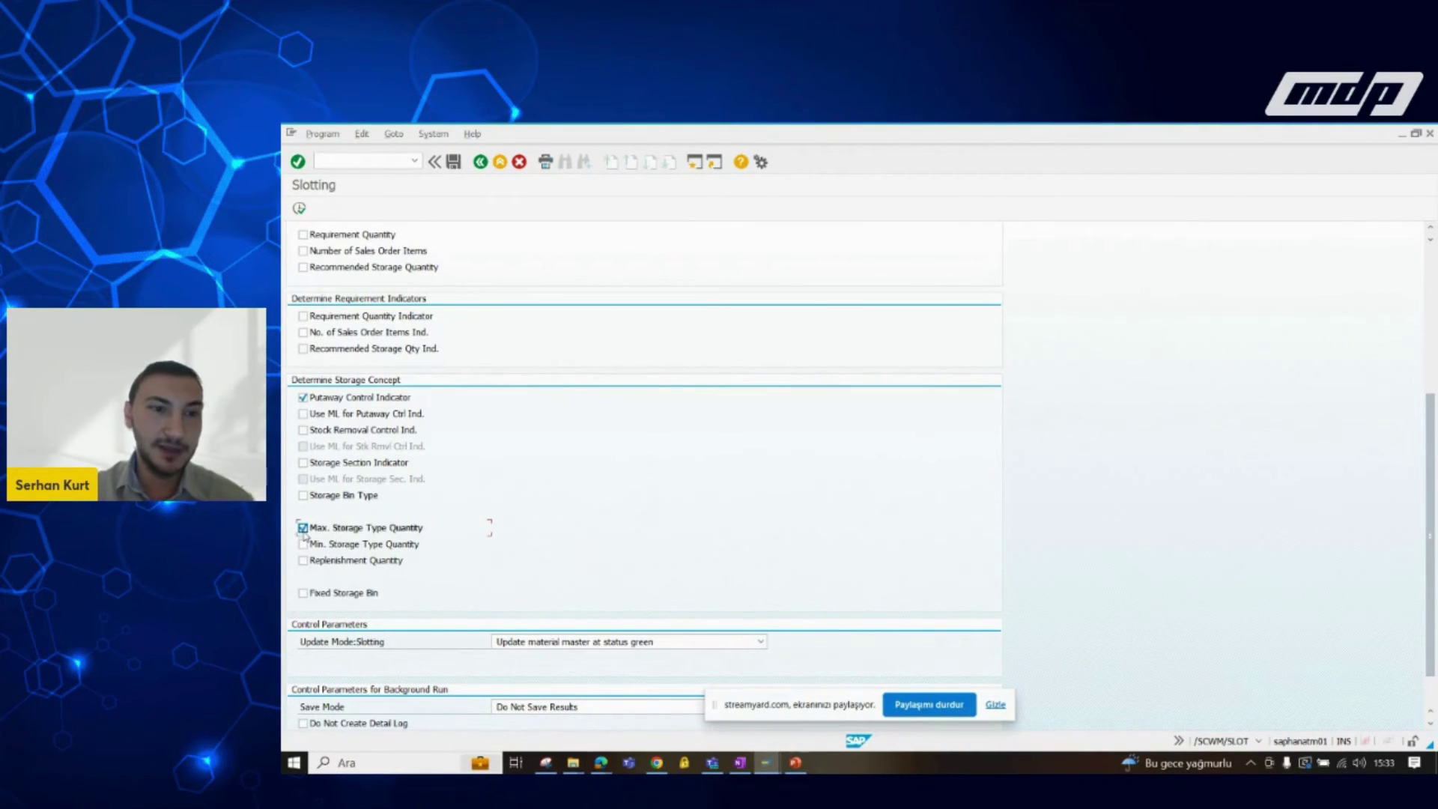
scroll(674, 512, "down", 1)
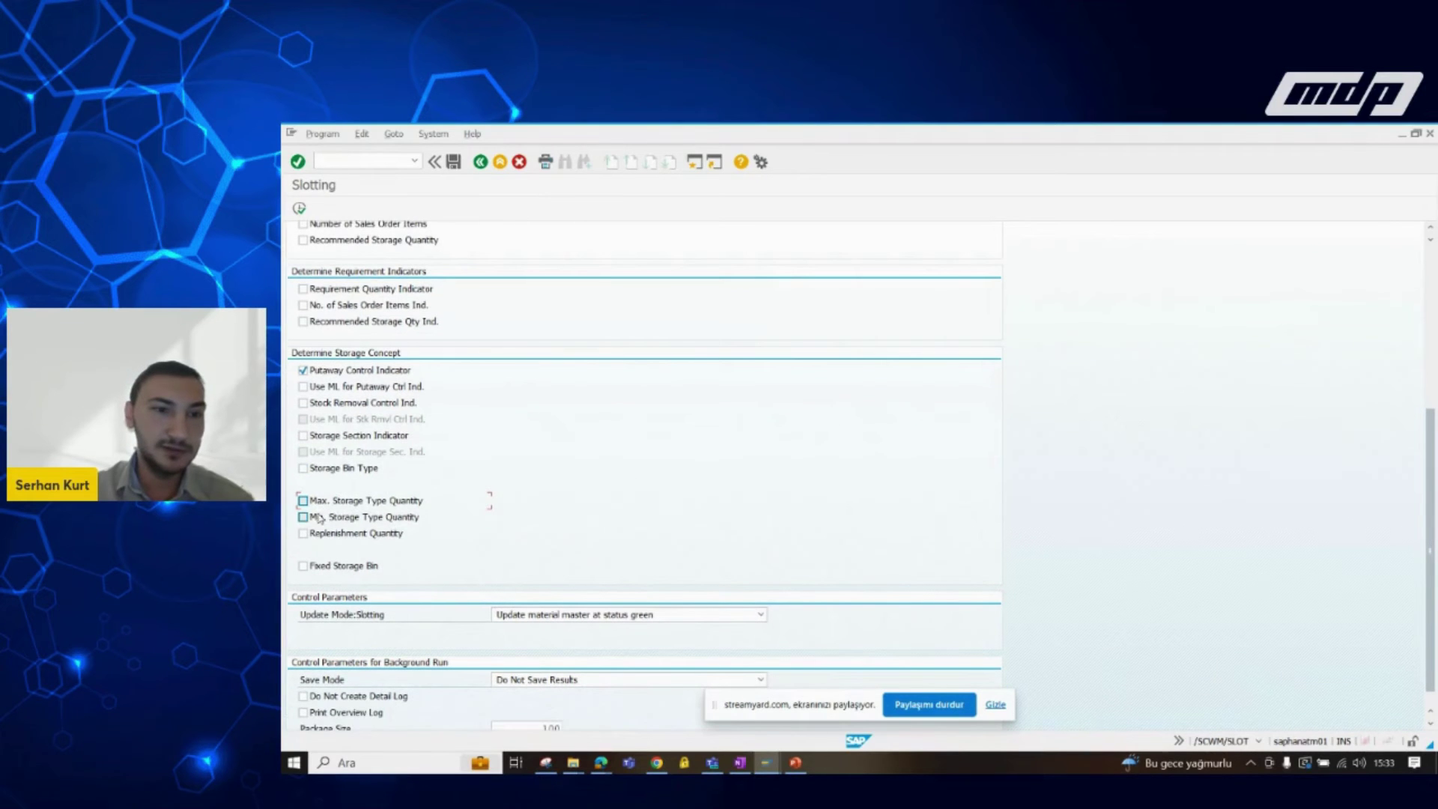
scroll(619, 479, "down", 1)
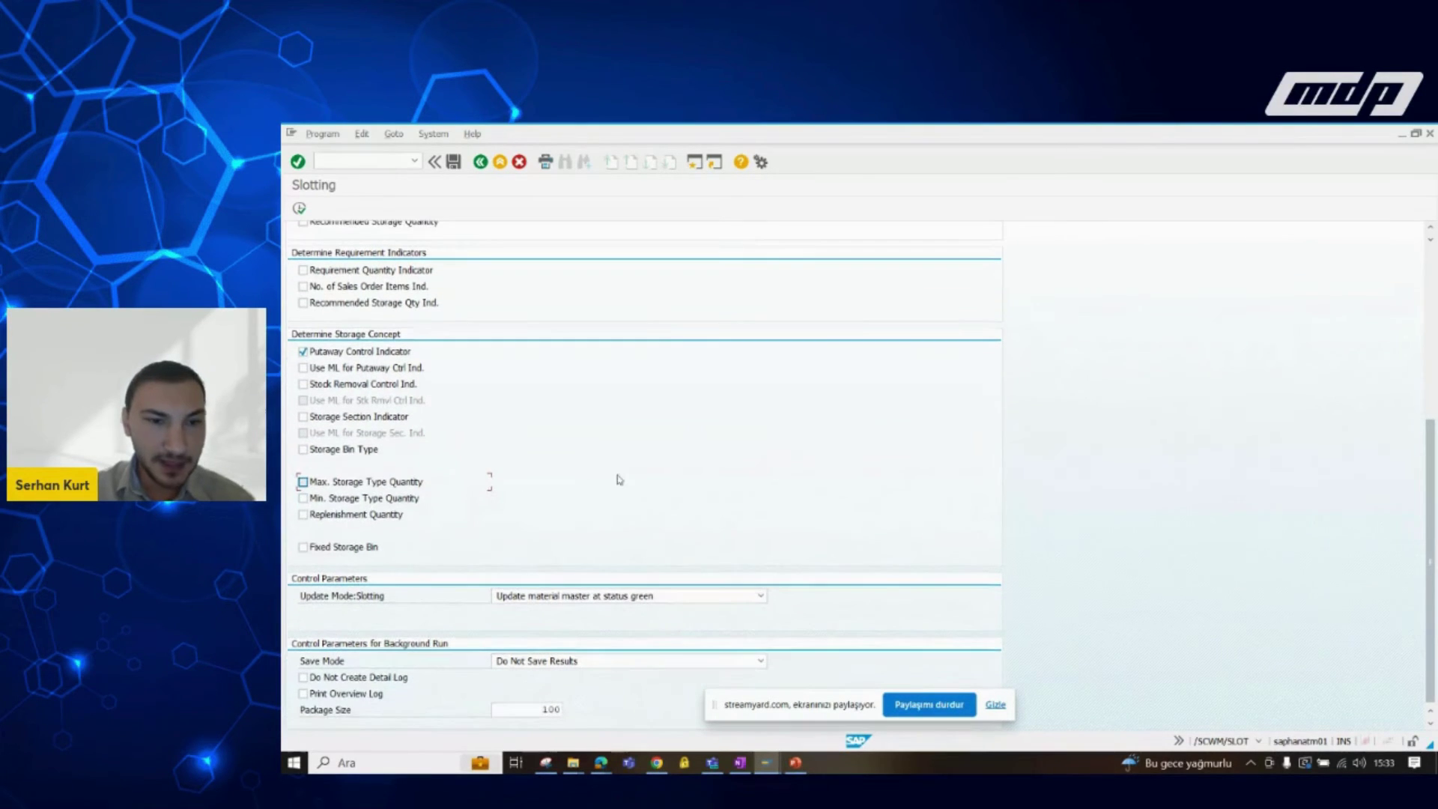
scroll(619, 479, "up", 2)
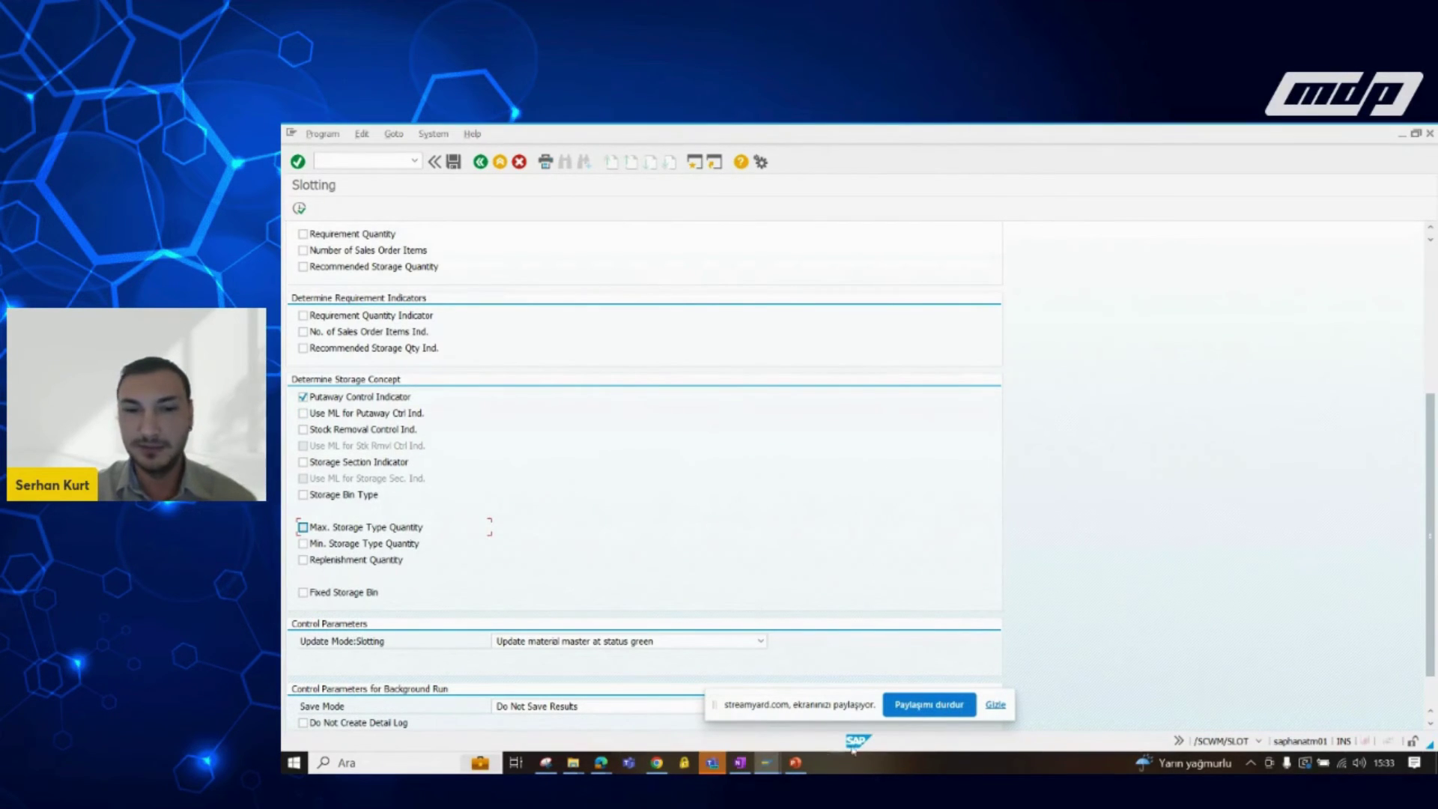
Step: Close the Microsoft Teams window
right_click(710, 761)
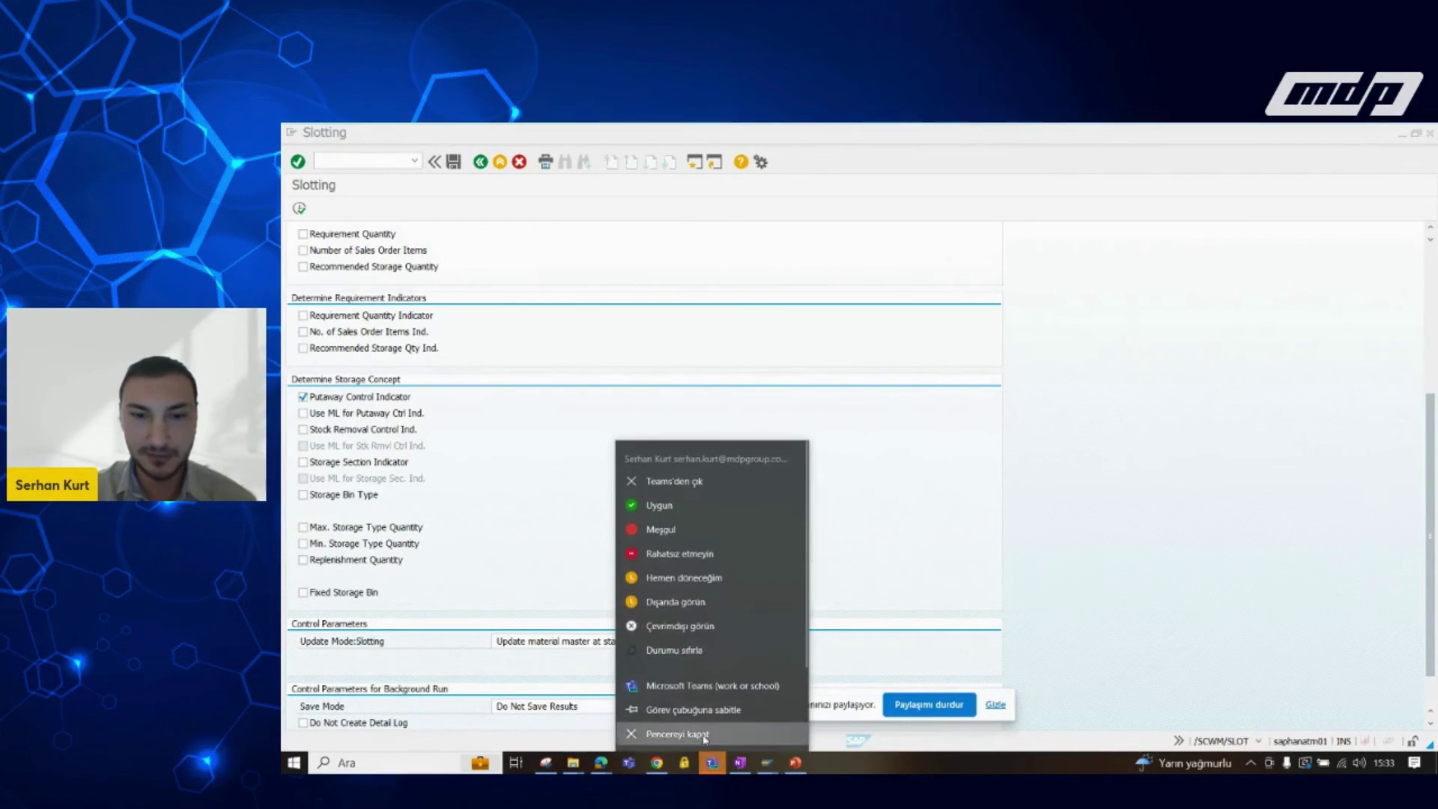
left_click(678, 734)
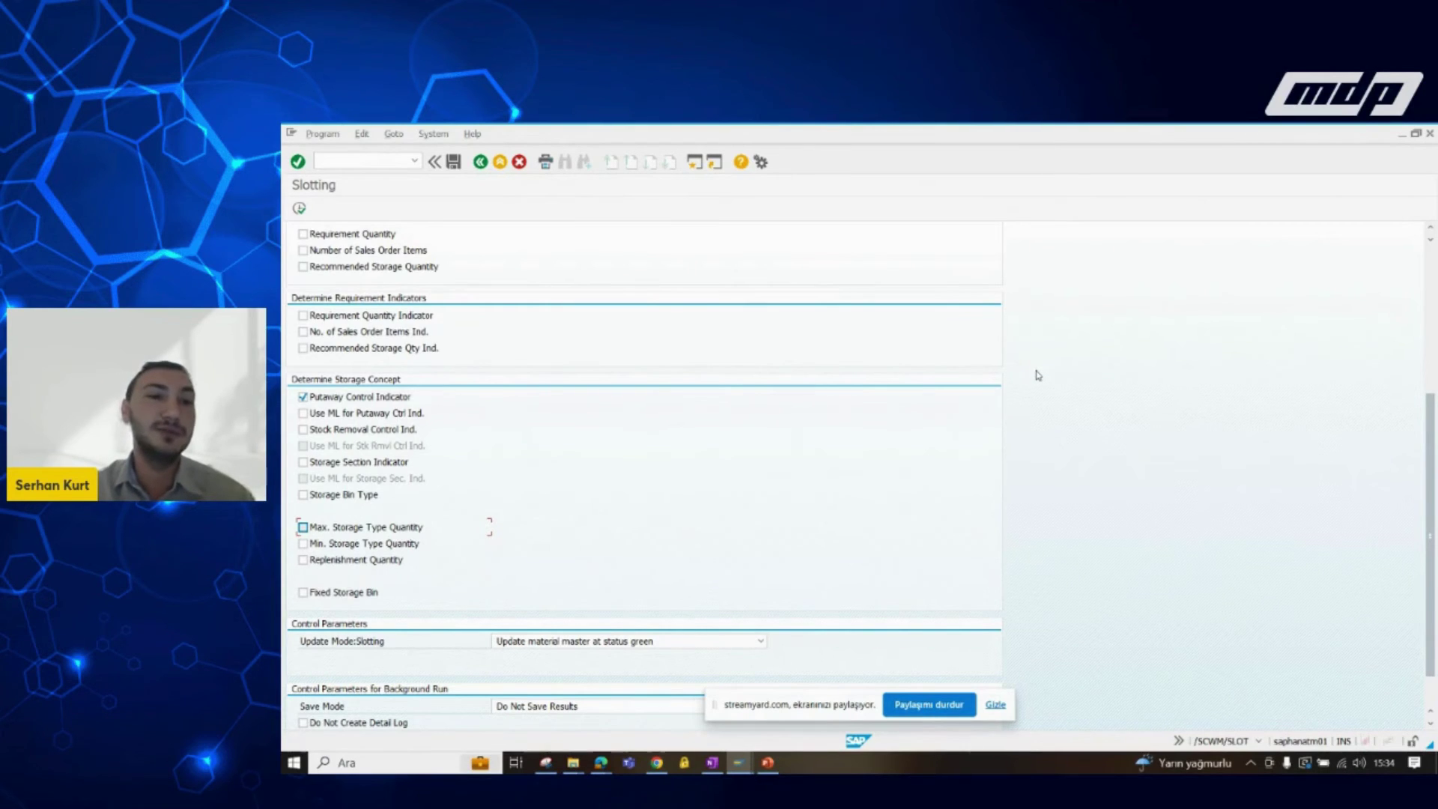
Step: Set the background run's save mode to Save Results and Activate, with the slotting update mode at Update material master at status green
scroll(774, 426, "down", 1)
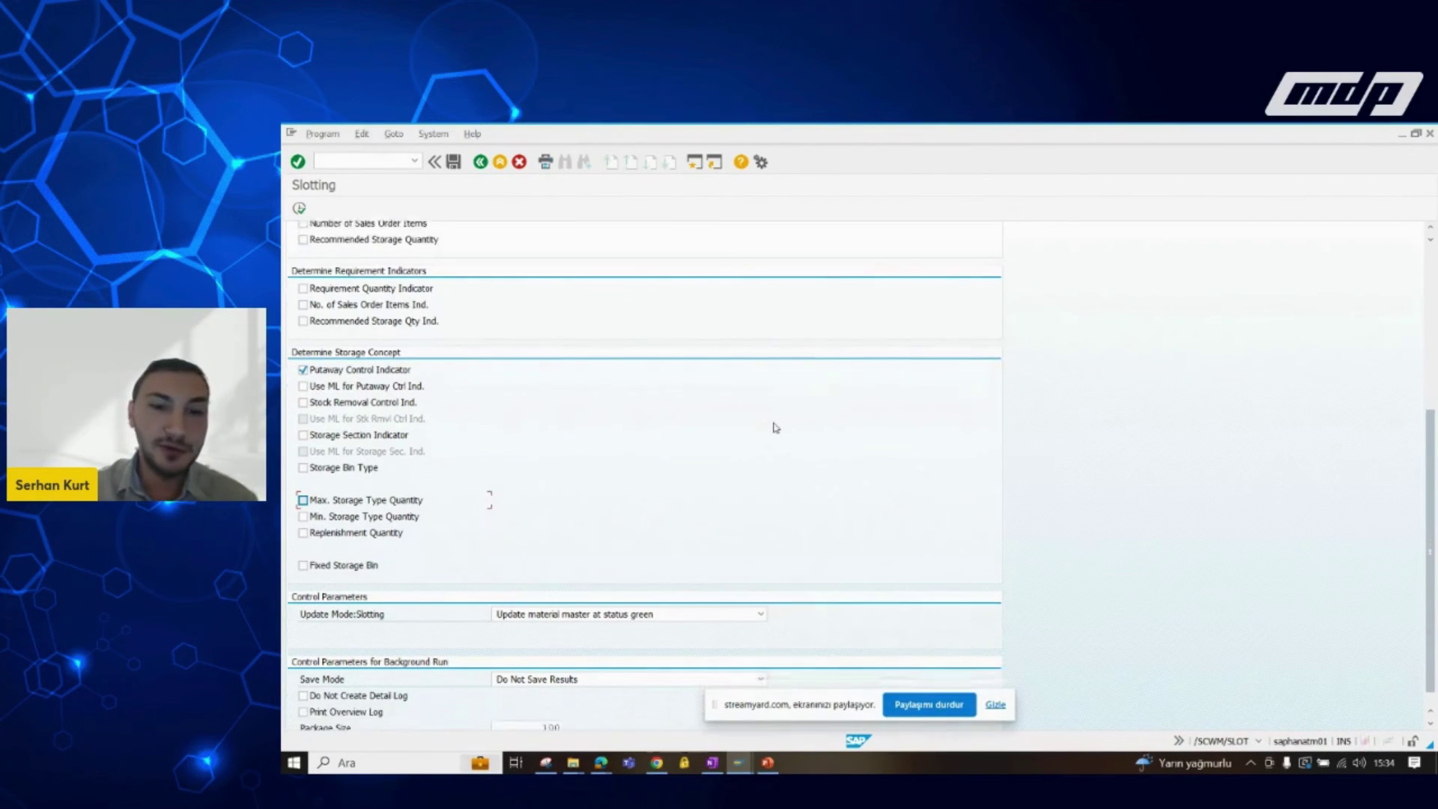
scroll(775, 427, "down", 1)
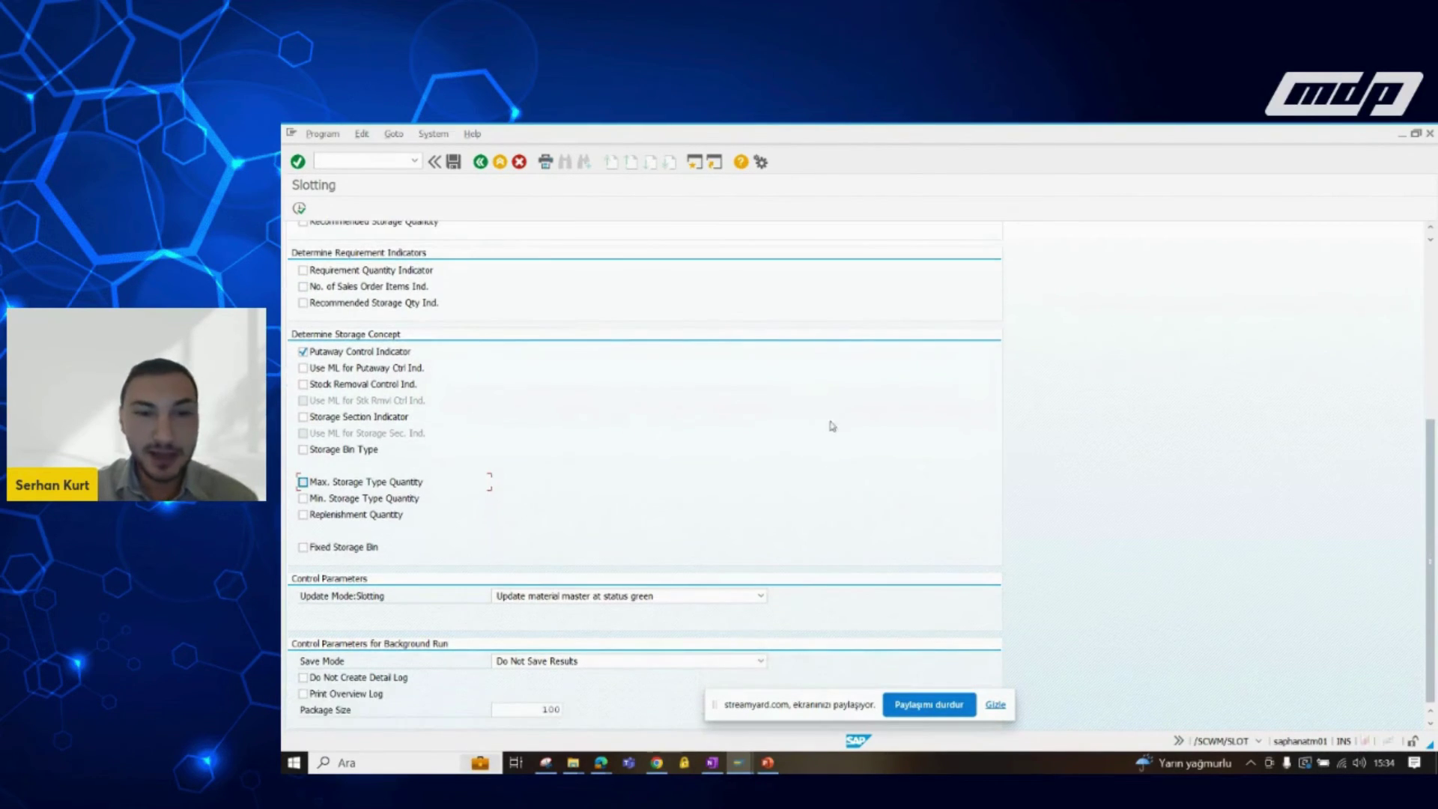
left_click(668, 661)
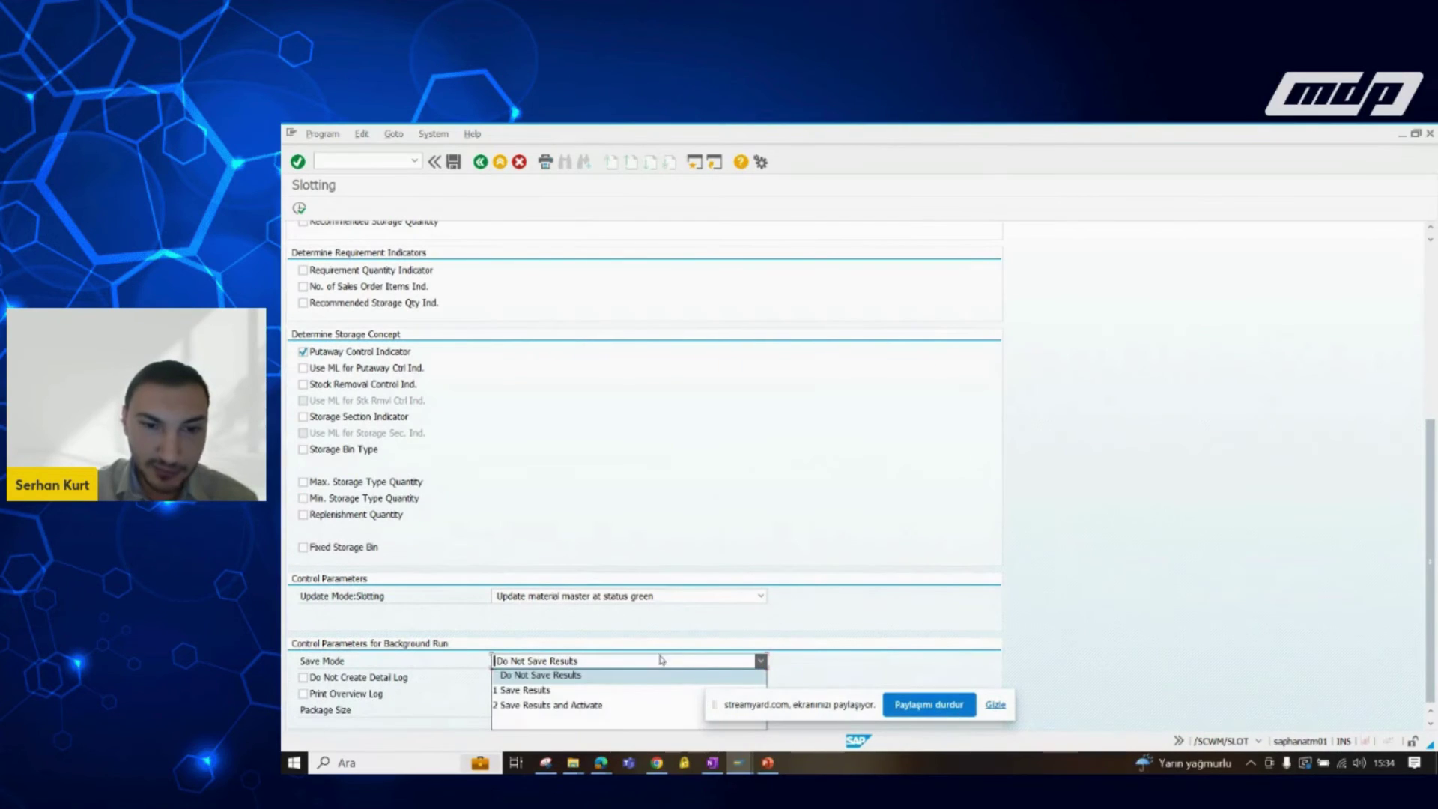
left_click(558, 707)
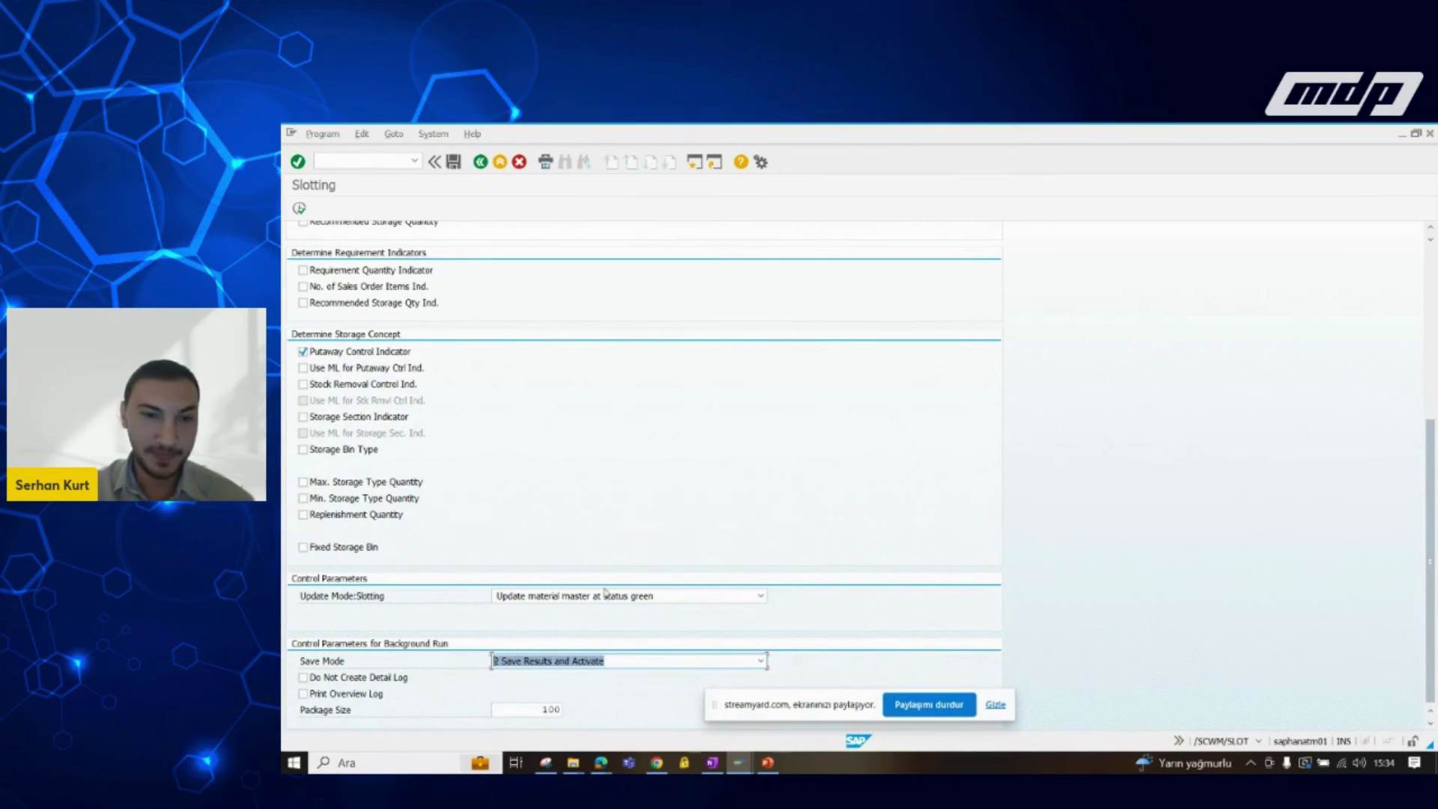
left_click(628, 599)
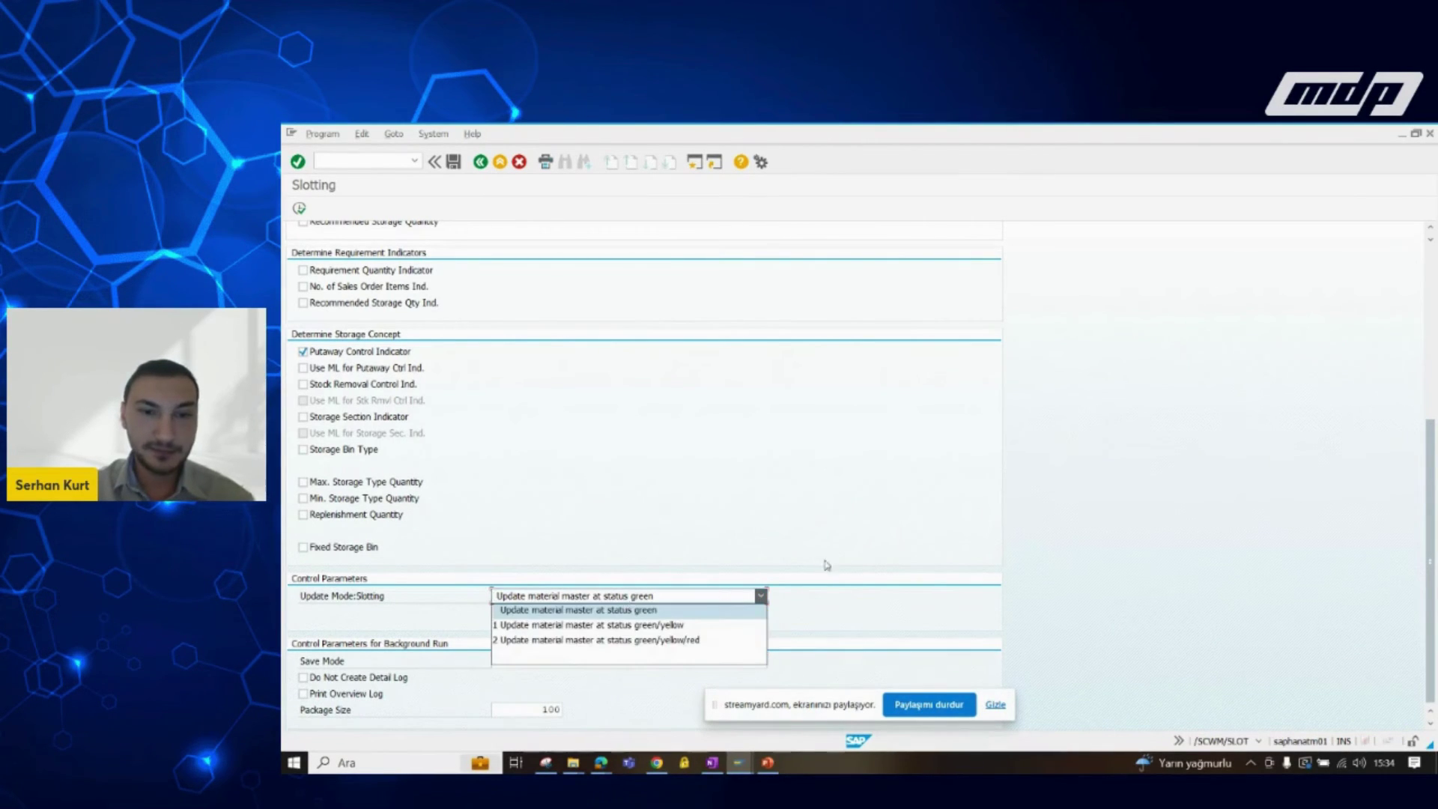
left_click(664, 607)
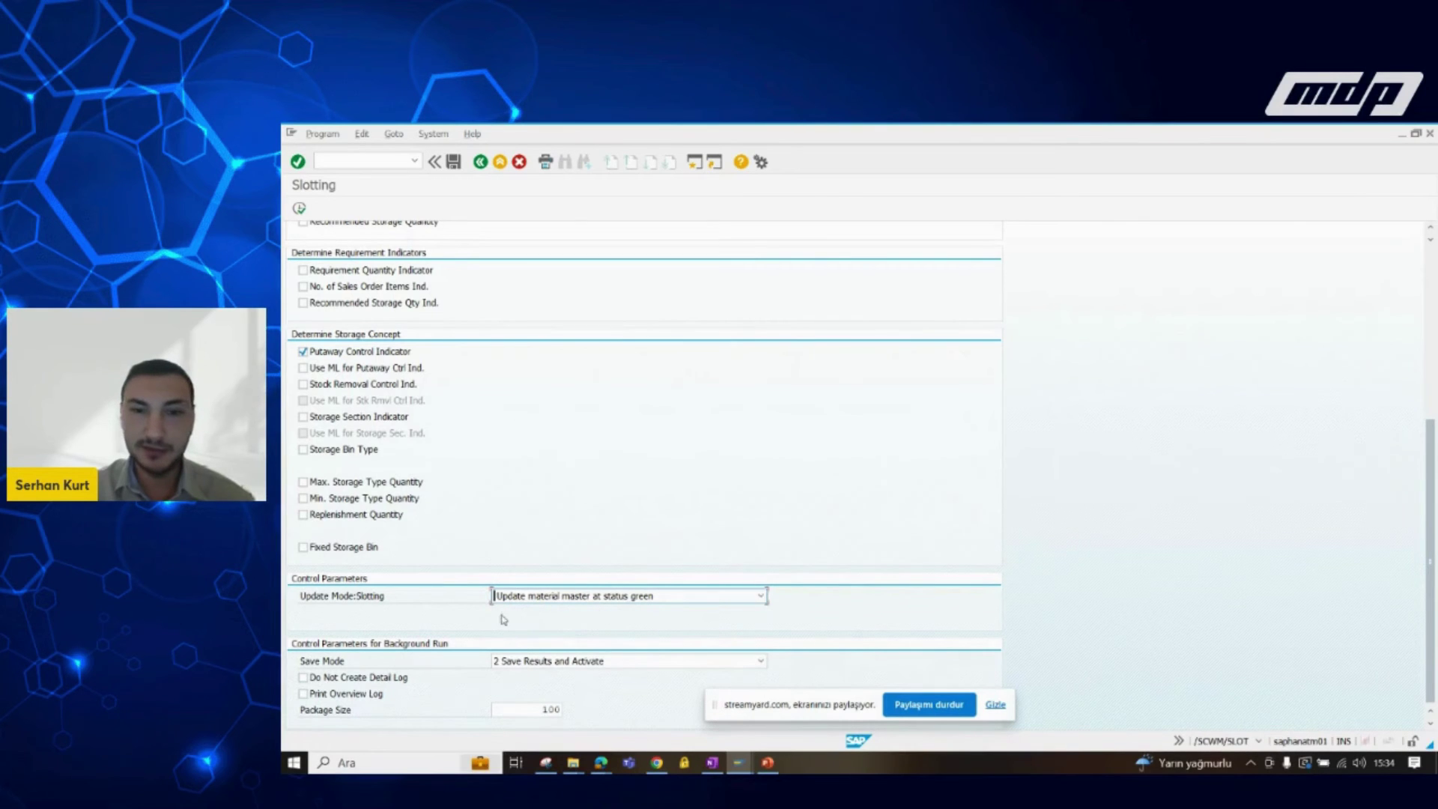
Step: Execute the slotting selection and run slotting for both products, T-EW01-## and T-EW02-##
scroll(881, 603, "up", 5)
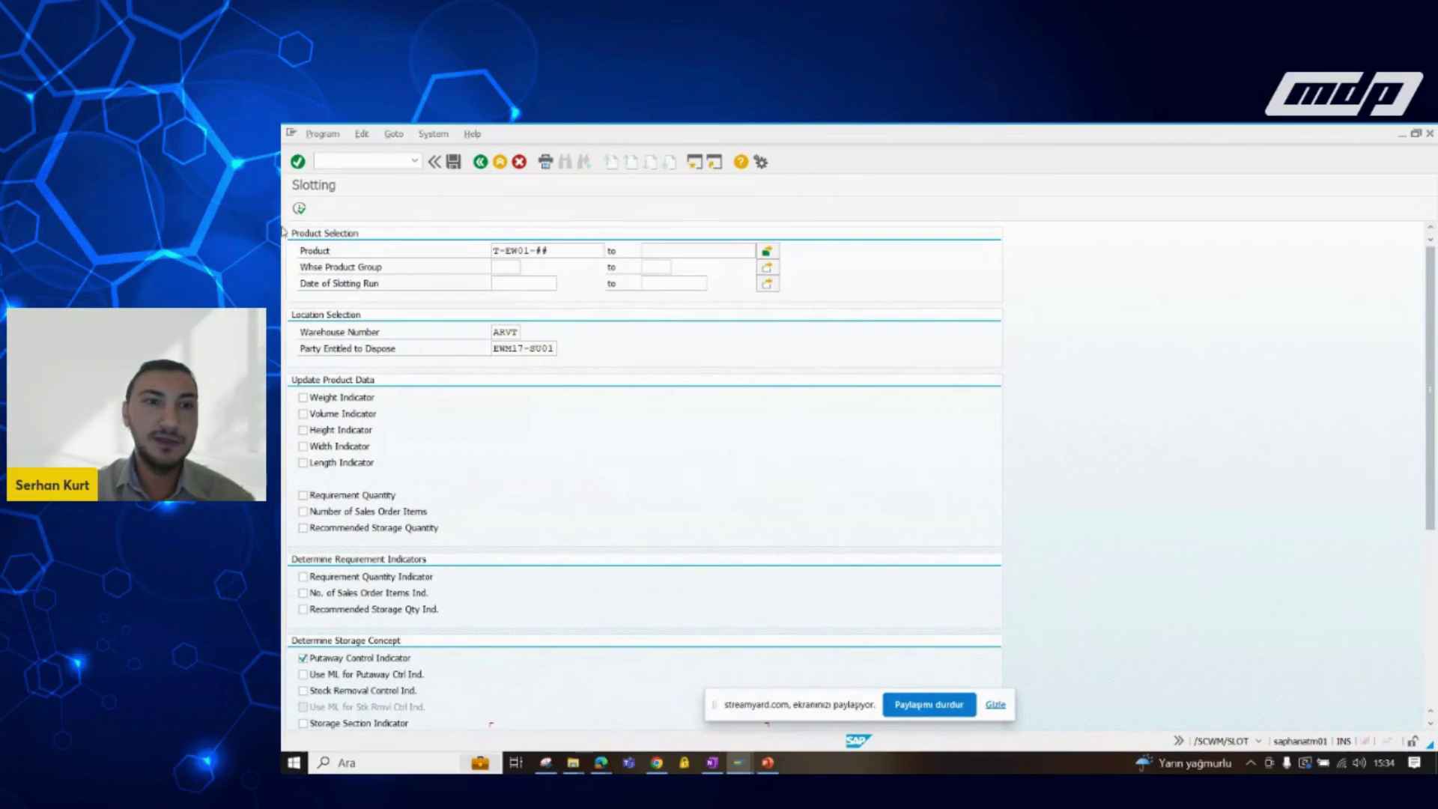
left_click(299, 208)
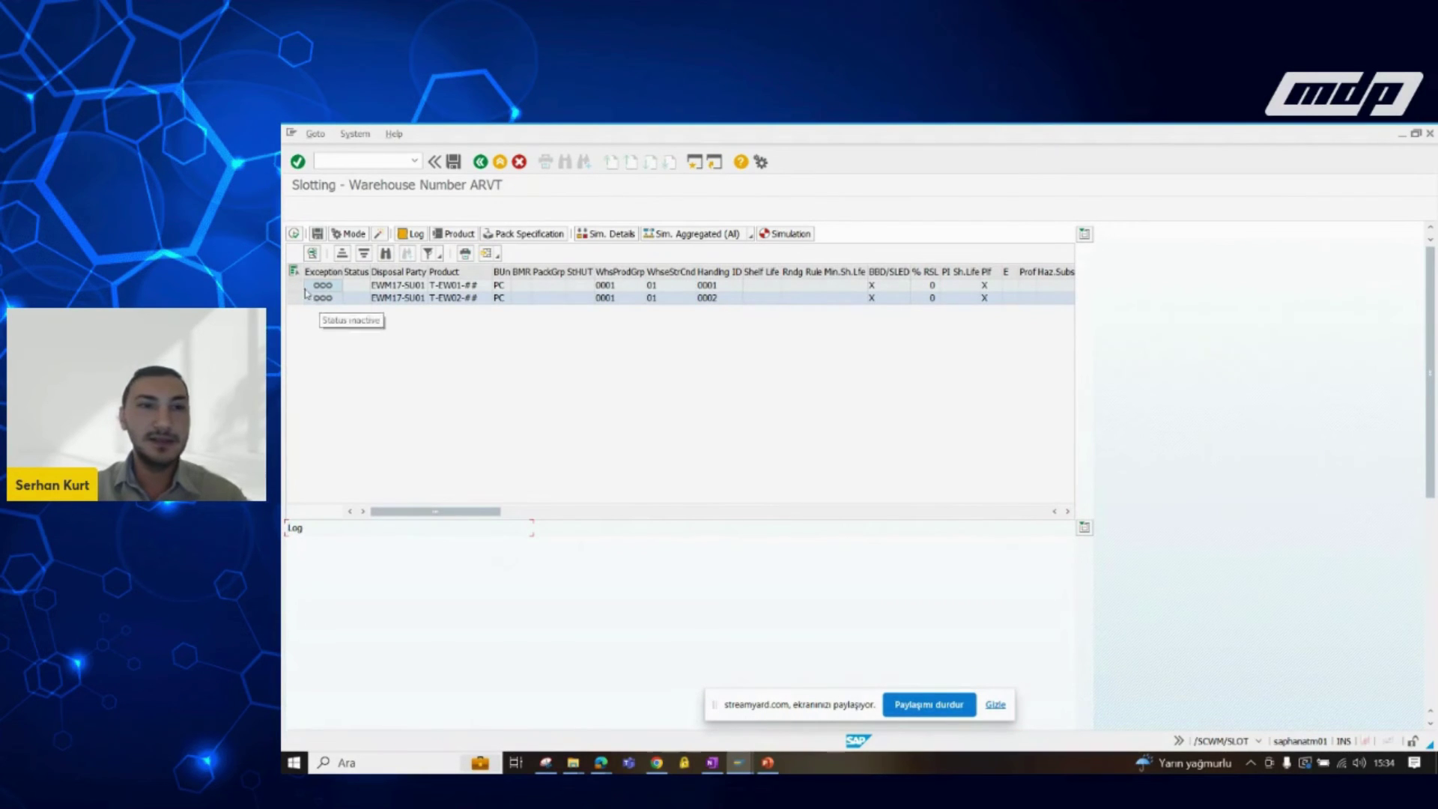
left_click_drag(294, 285, 294, 298)
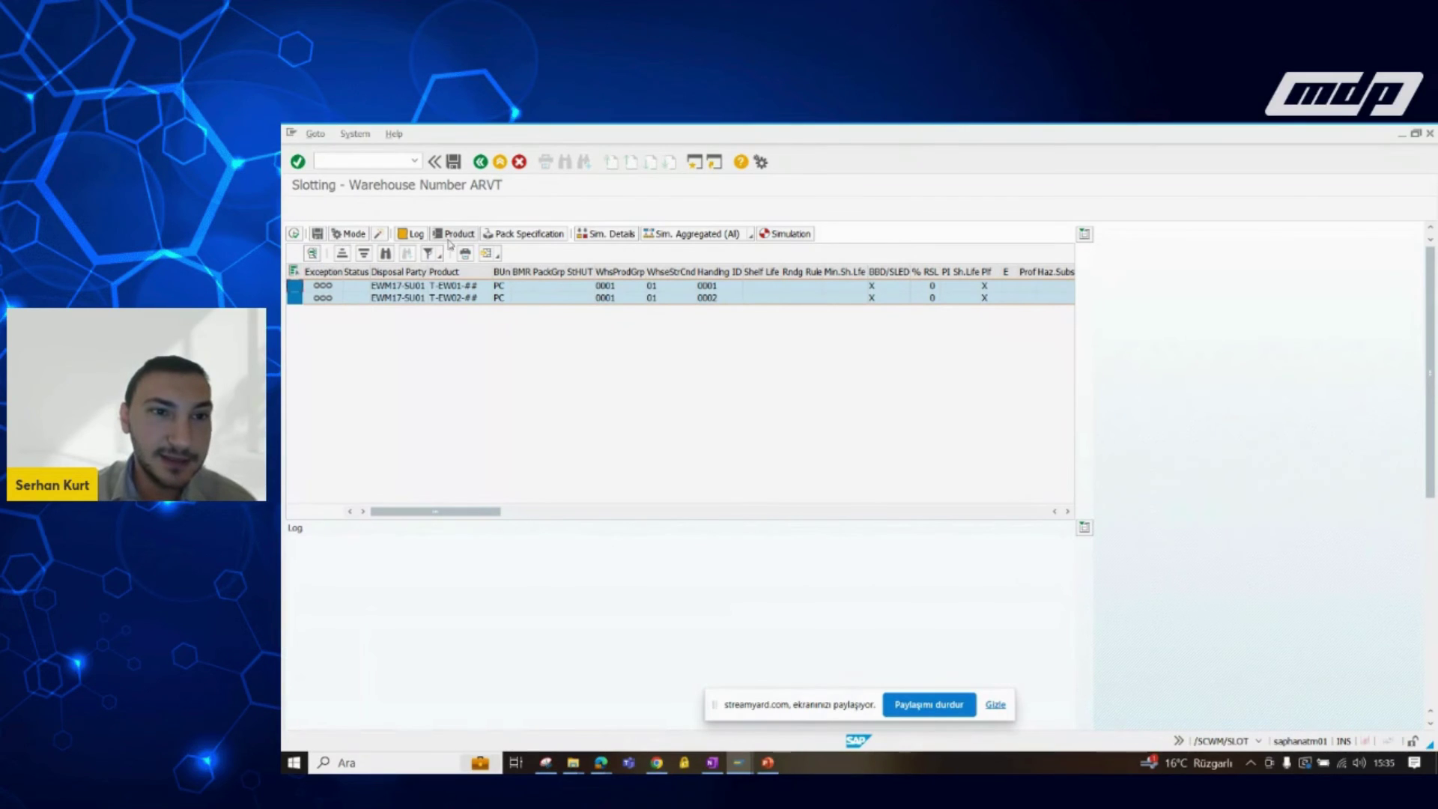
left_click(293, 233)
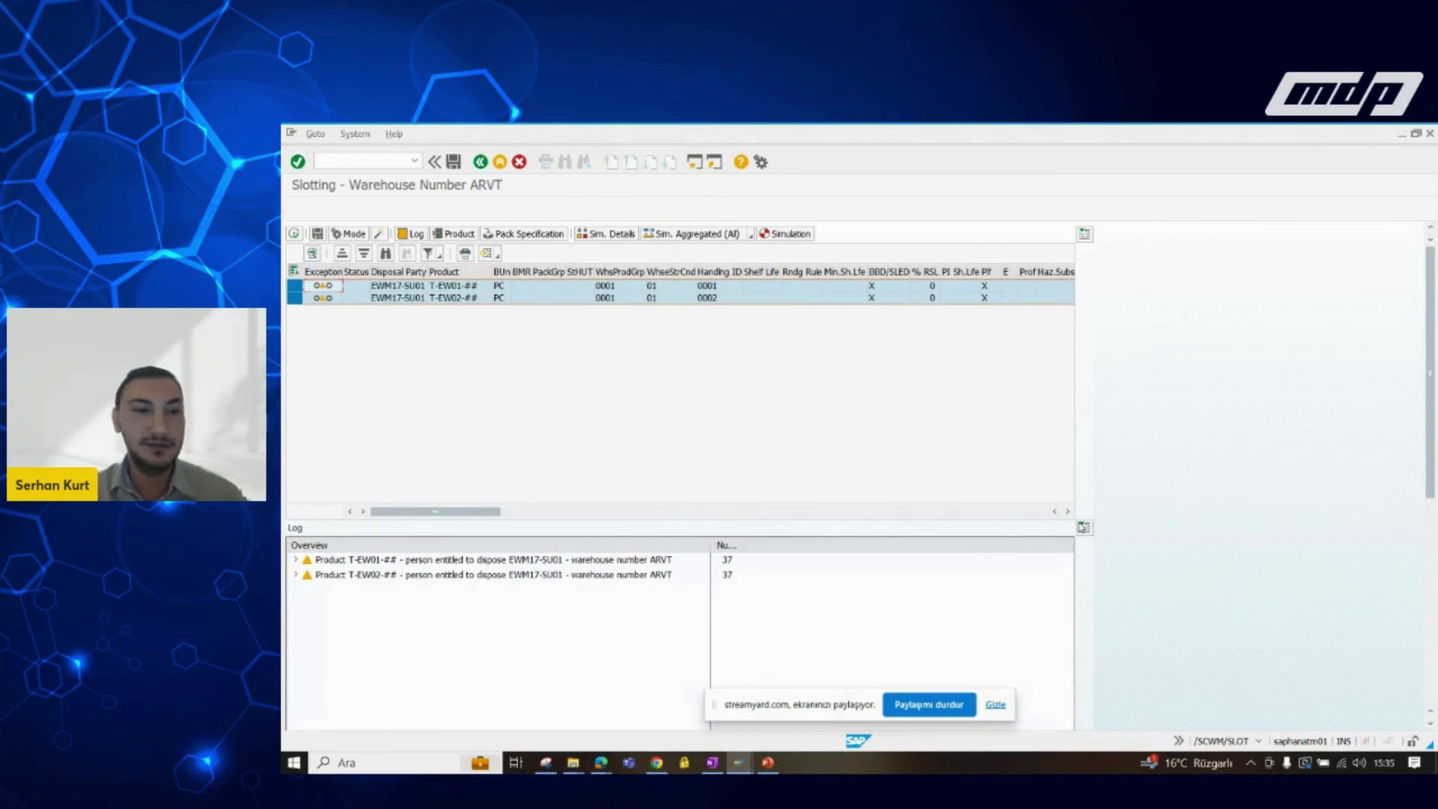
Step: Examine the slotting log of T-EW02-##, including its requirement indicator and putaway control indicator determination
left_click(298, 560)
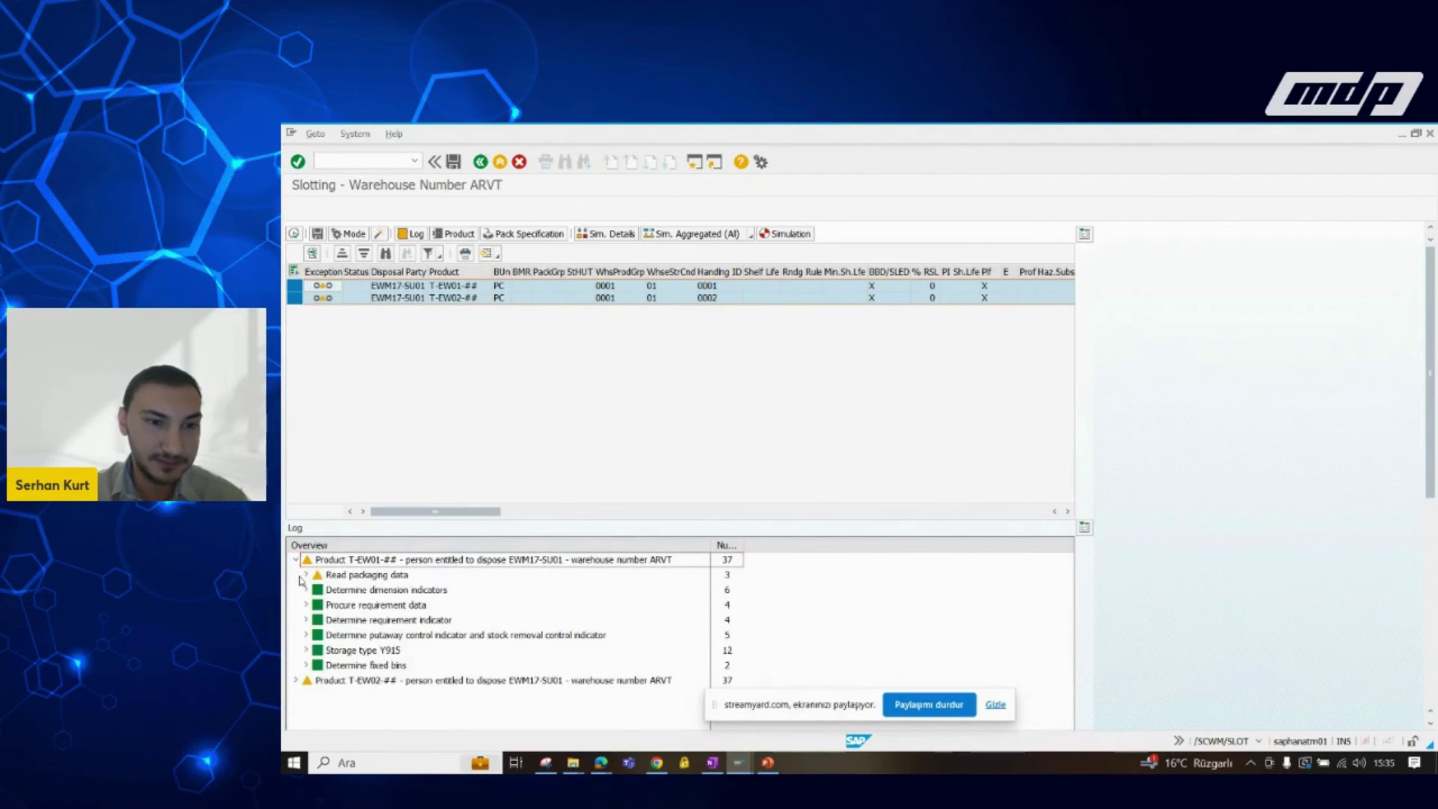
left_click(295, 681)
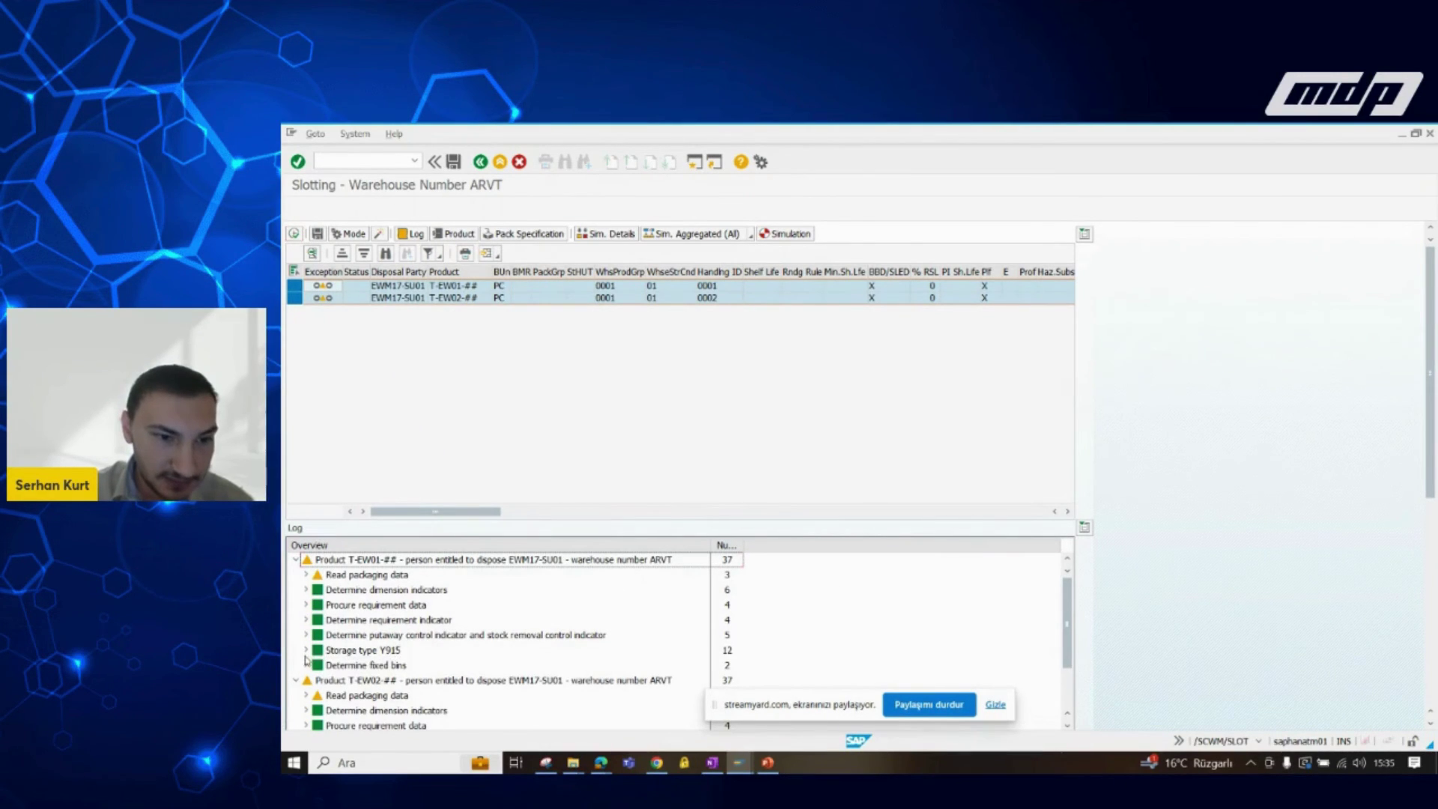
scroll(310, 664, "down", 2)
scroll(325, 597, "up", 1)
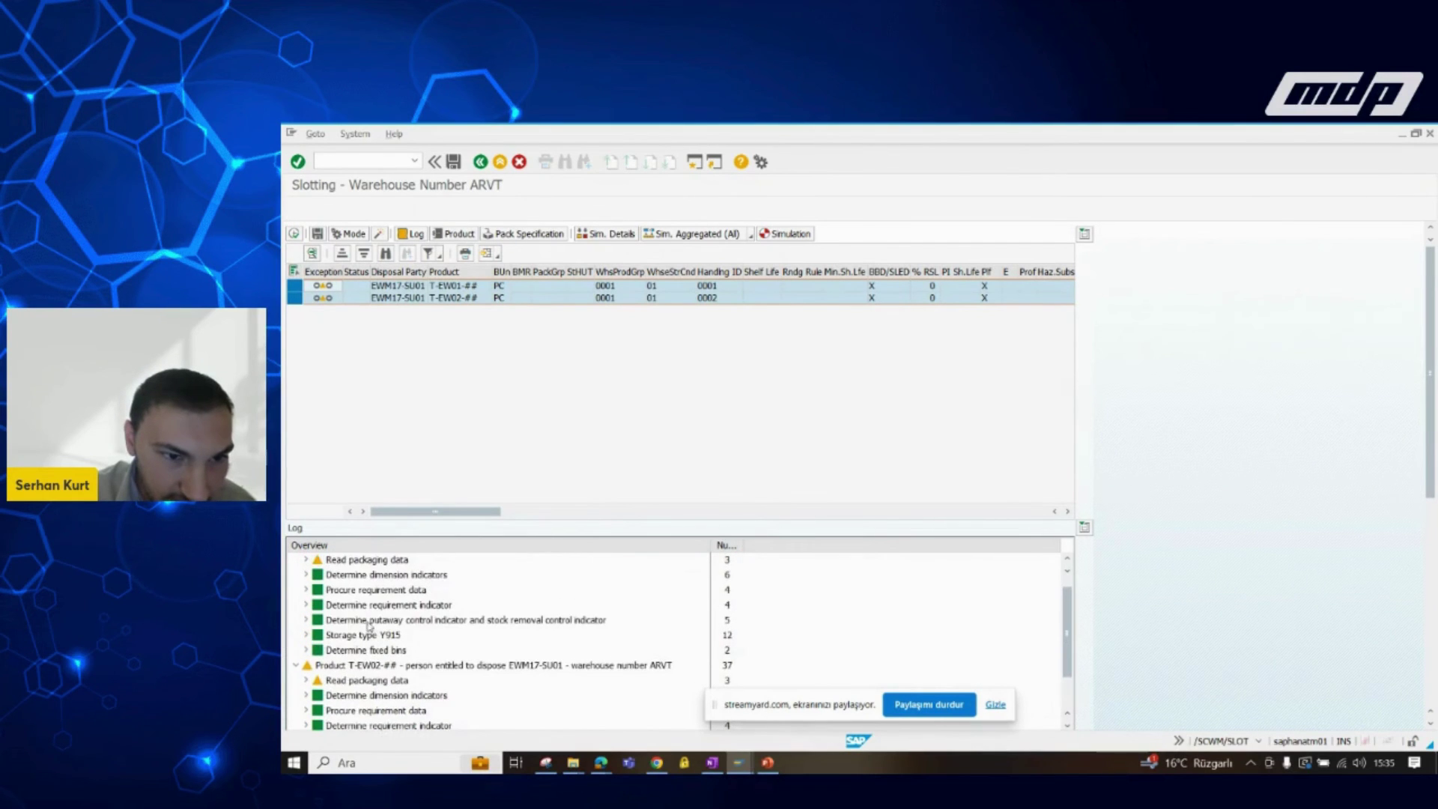
scroll(324, 597, "down", 2)
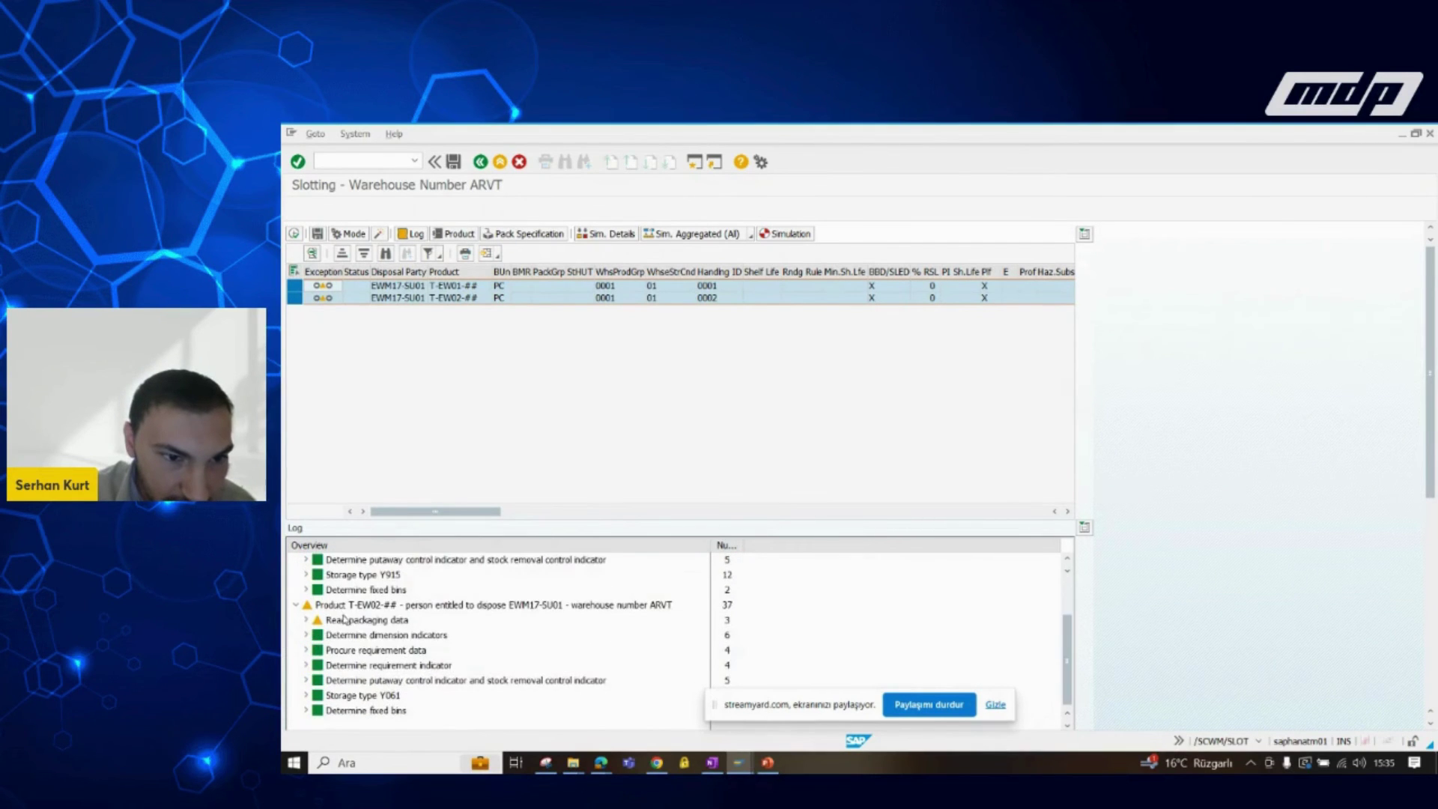
left_click(369, 695)
left_click(303, 666)
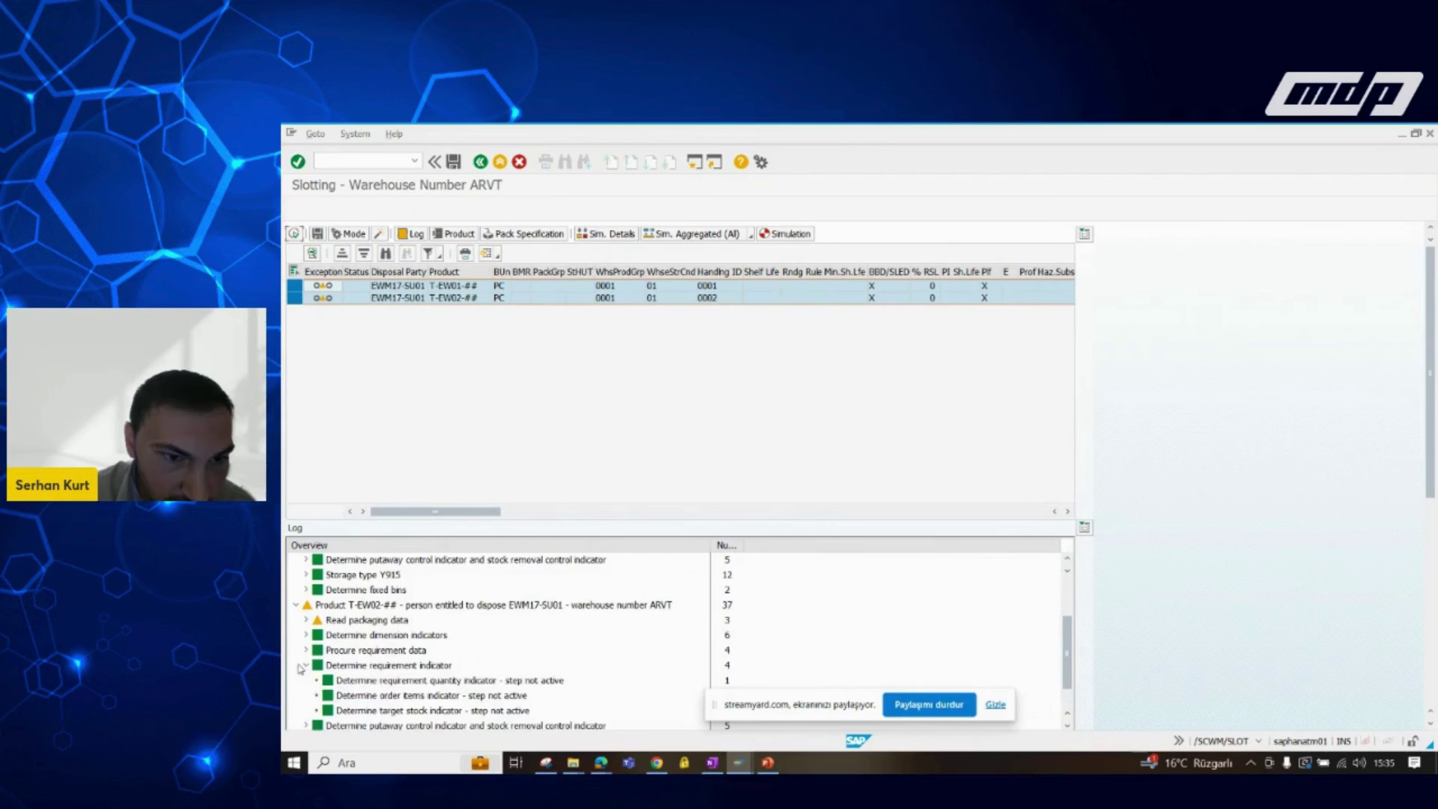
scroll(303, 670, "down", 2)
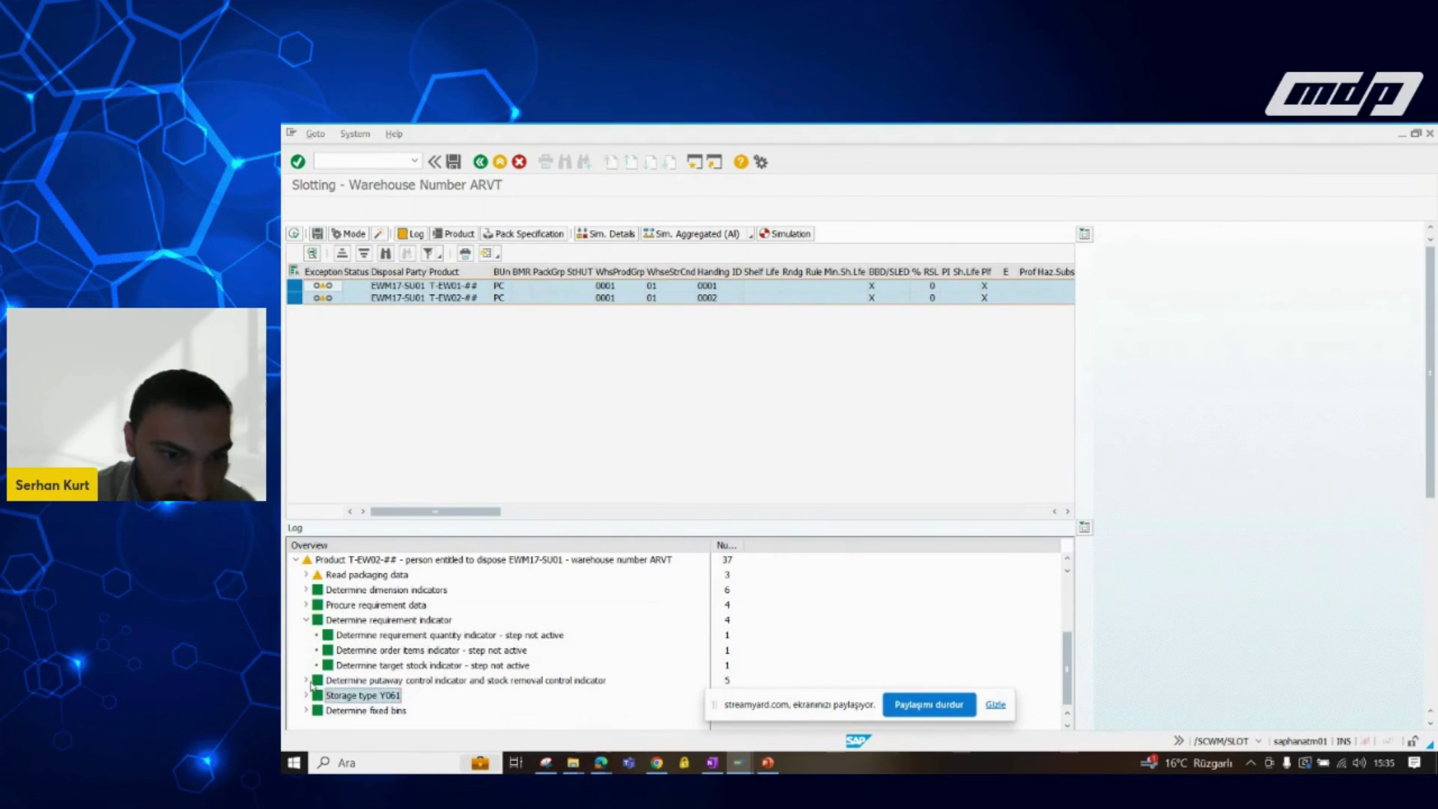
left_click(306, 680)
left_click(306, 620)
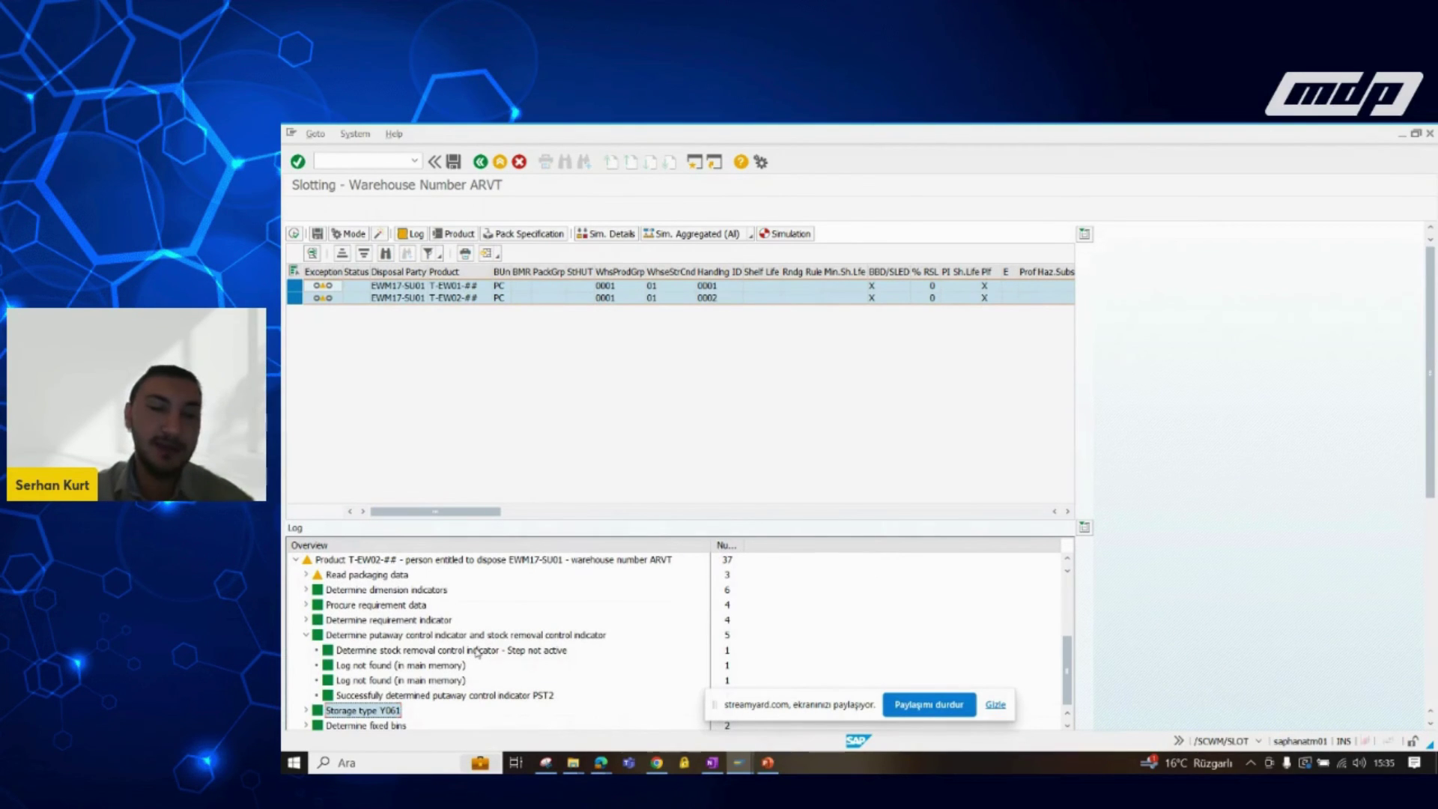
left_click(498, 695)
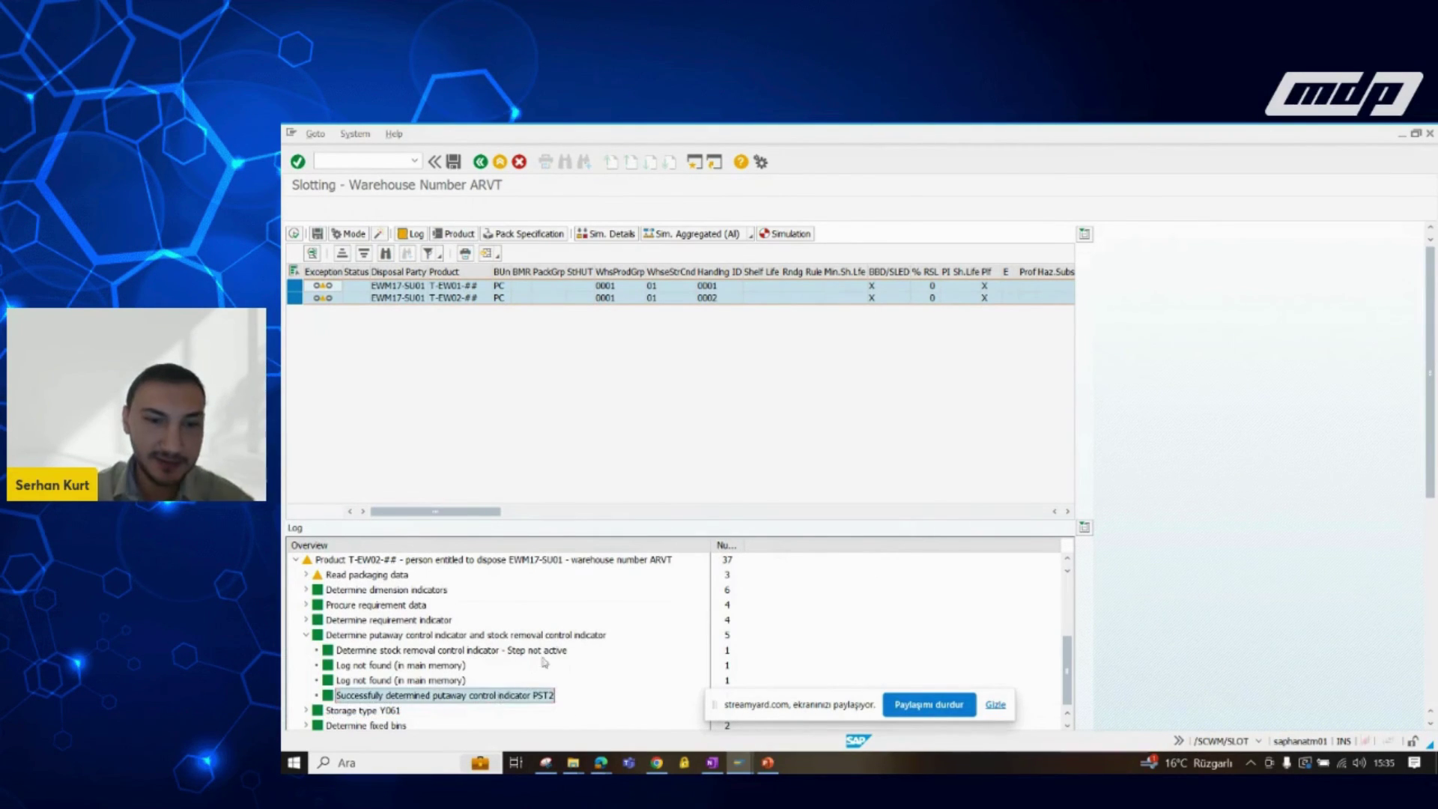
Step: Examine the putaway control indicator determination logged for T-EW01-## and compare it with that of T-EW02-##
scroll(478, 638, "up", 4)
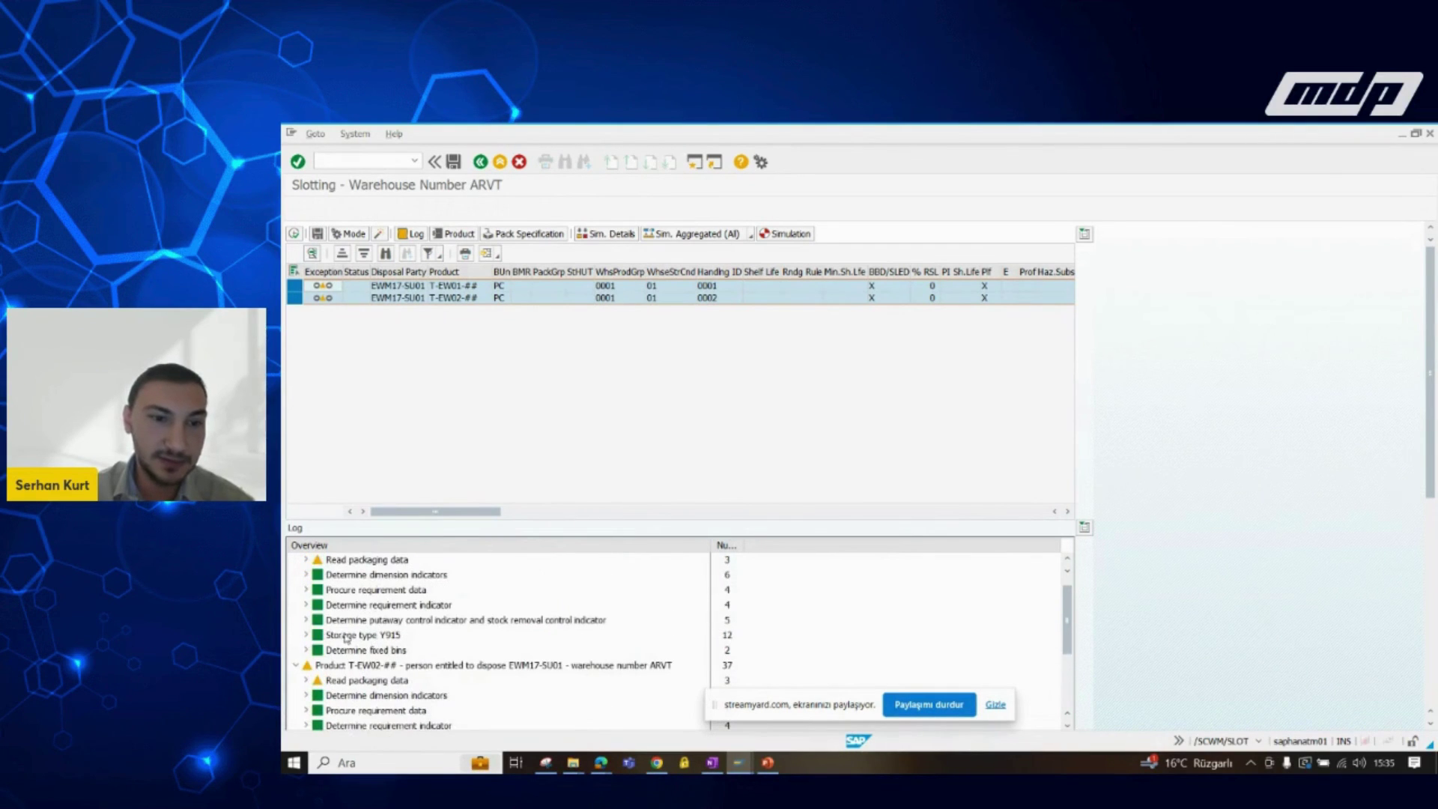
left_click(305, 621)
left_click(387, 681)
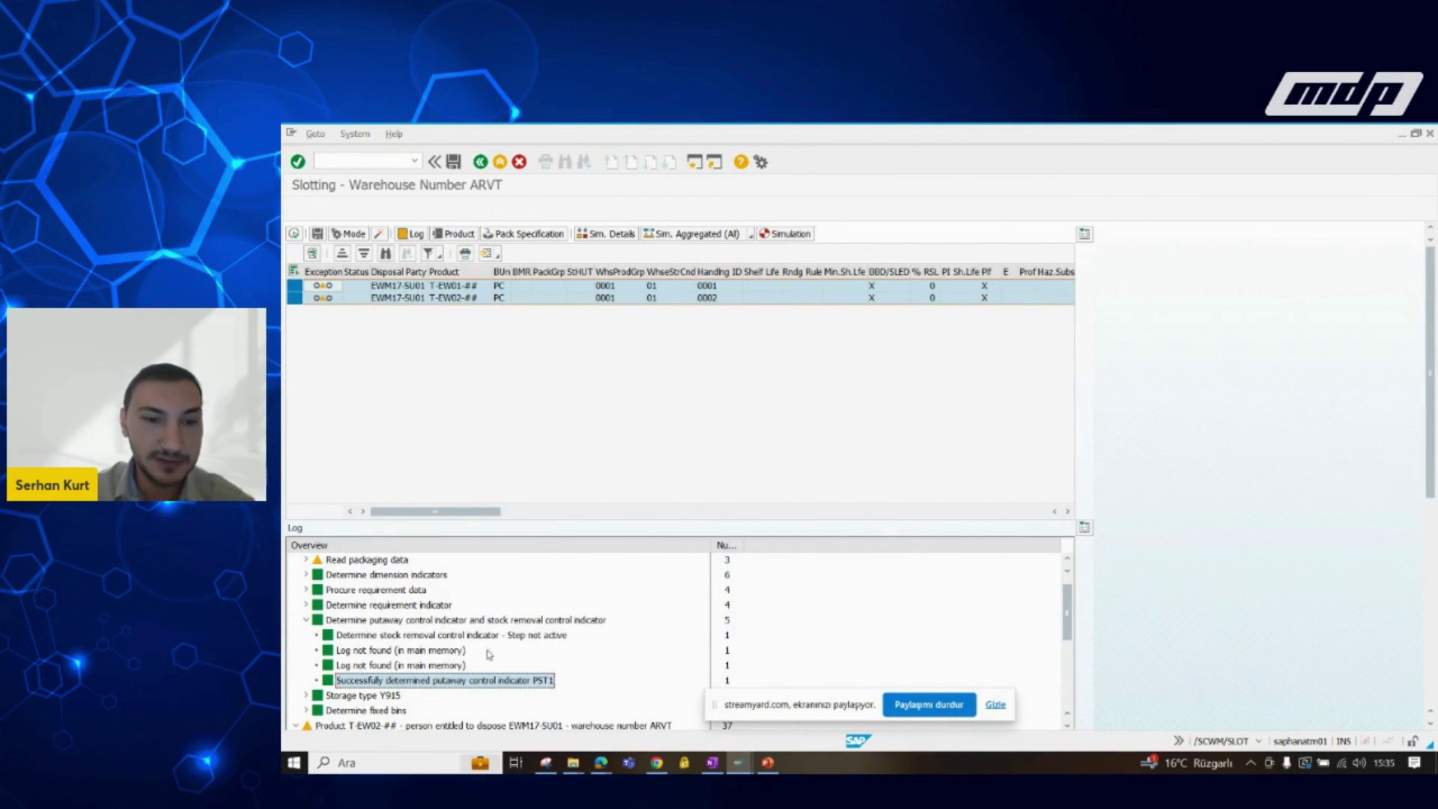
scroll(402, 637, "up", 2)
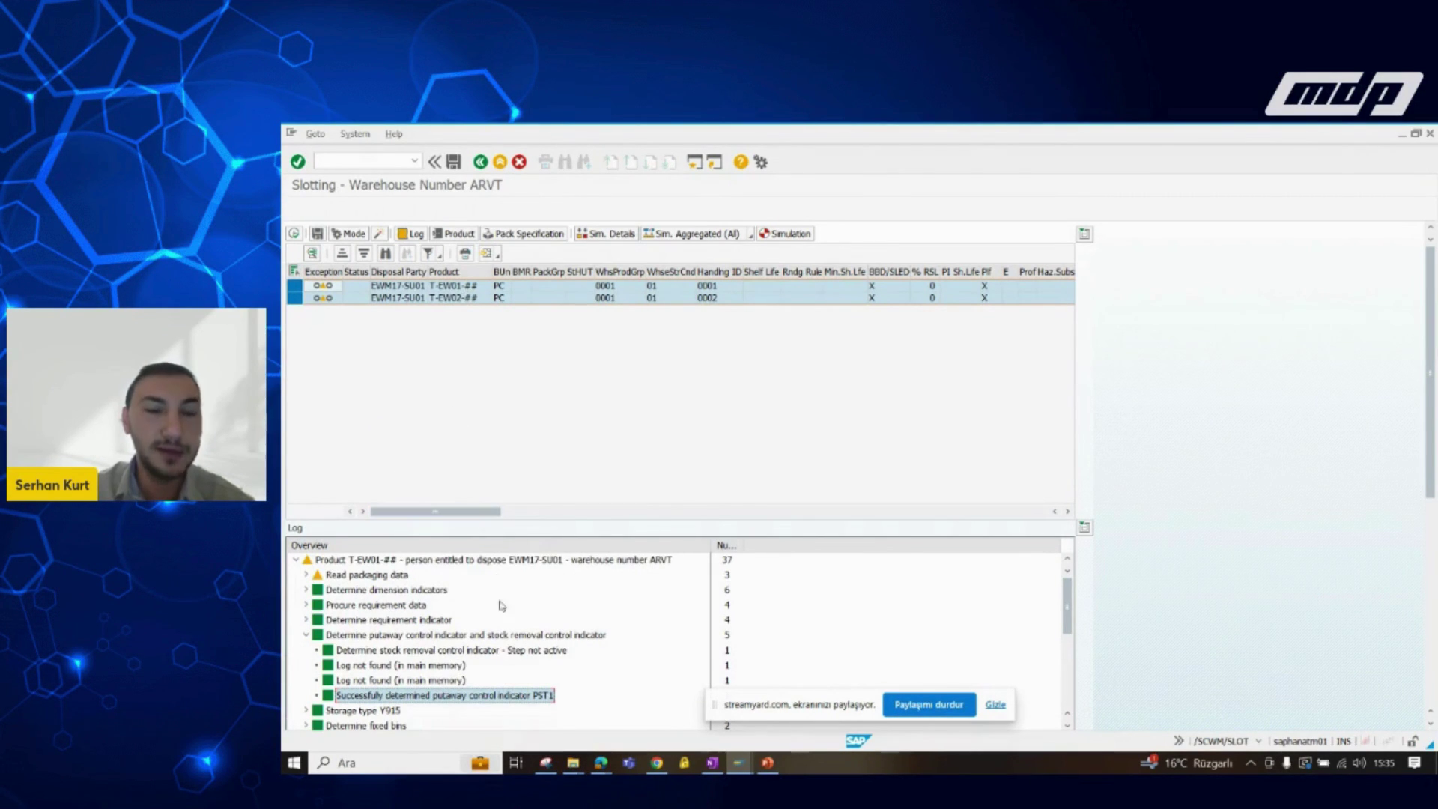
scroll(513, 654, "down", 2)
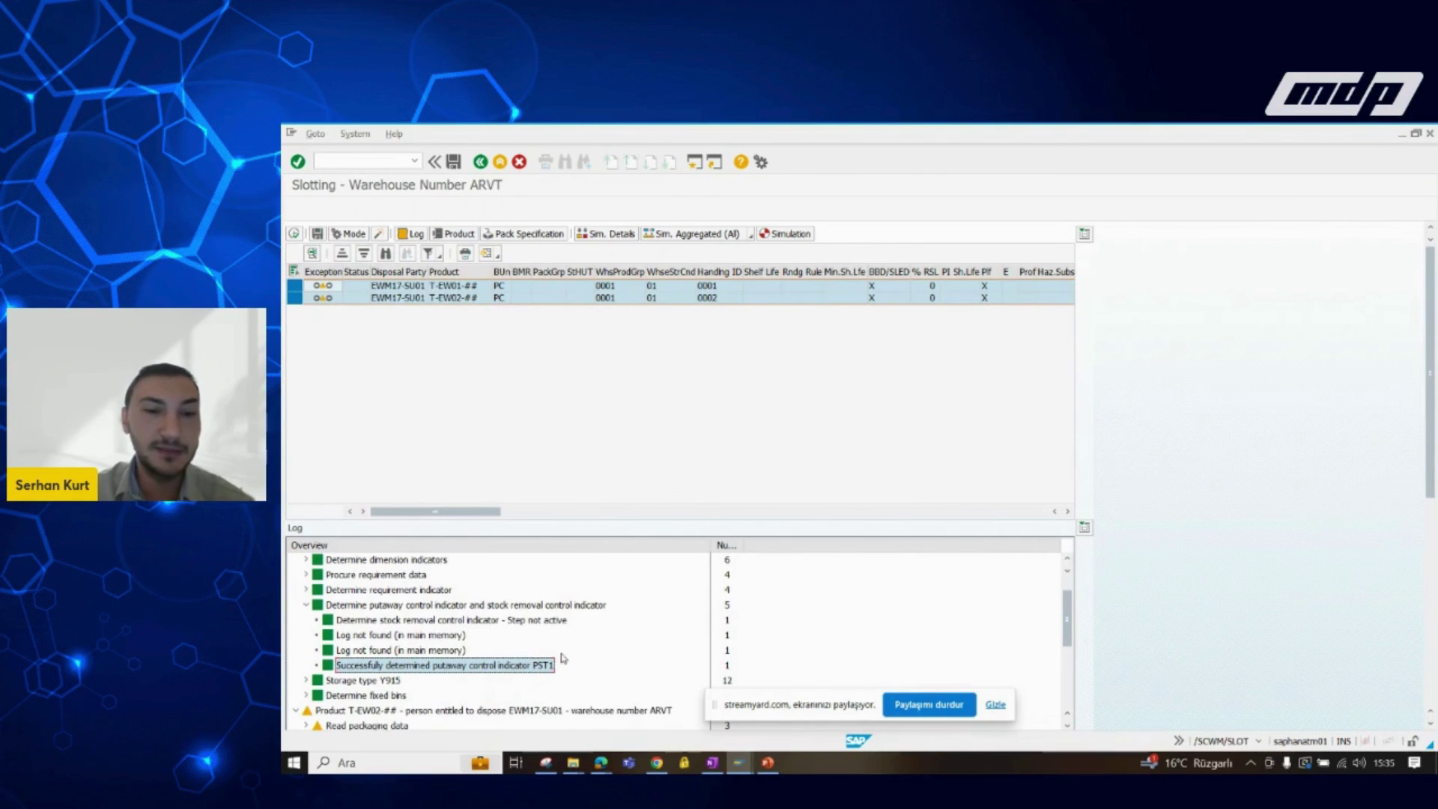
scroll(571, 656, "up", 2)
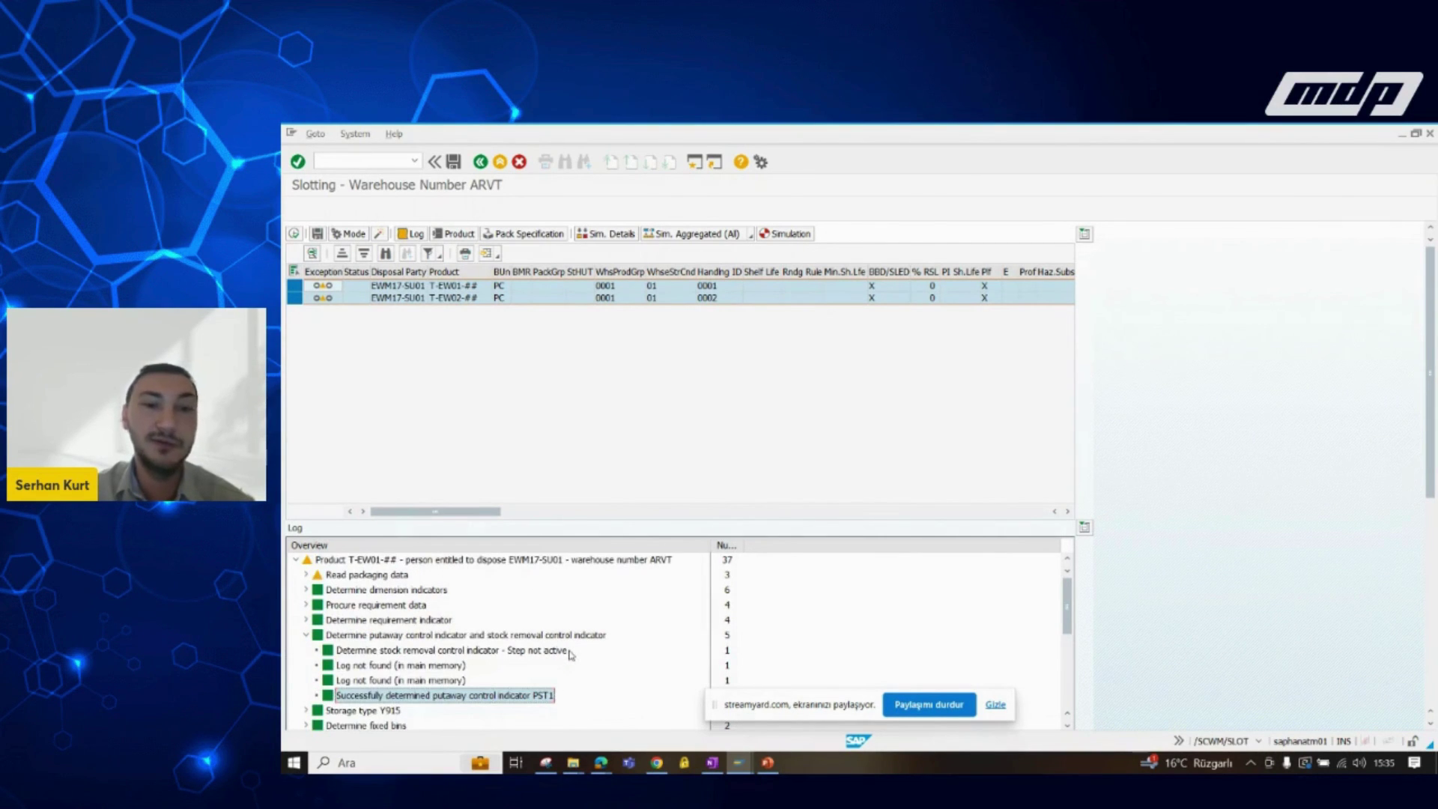
scroll(569, 651, "down", 3)
scroll(502, 695, "down", 1)
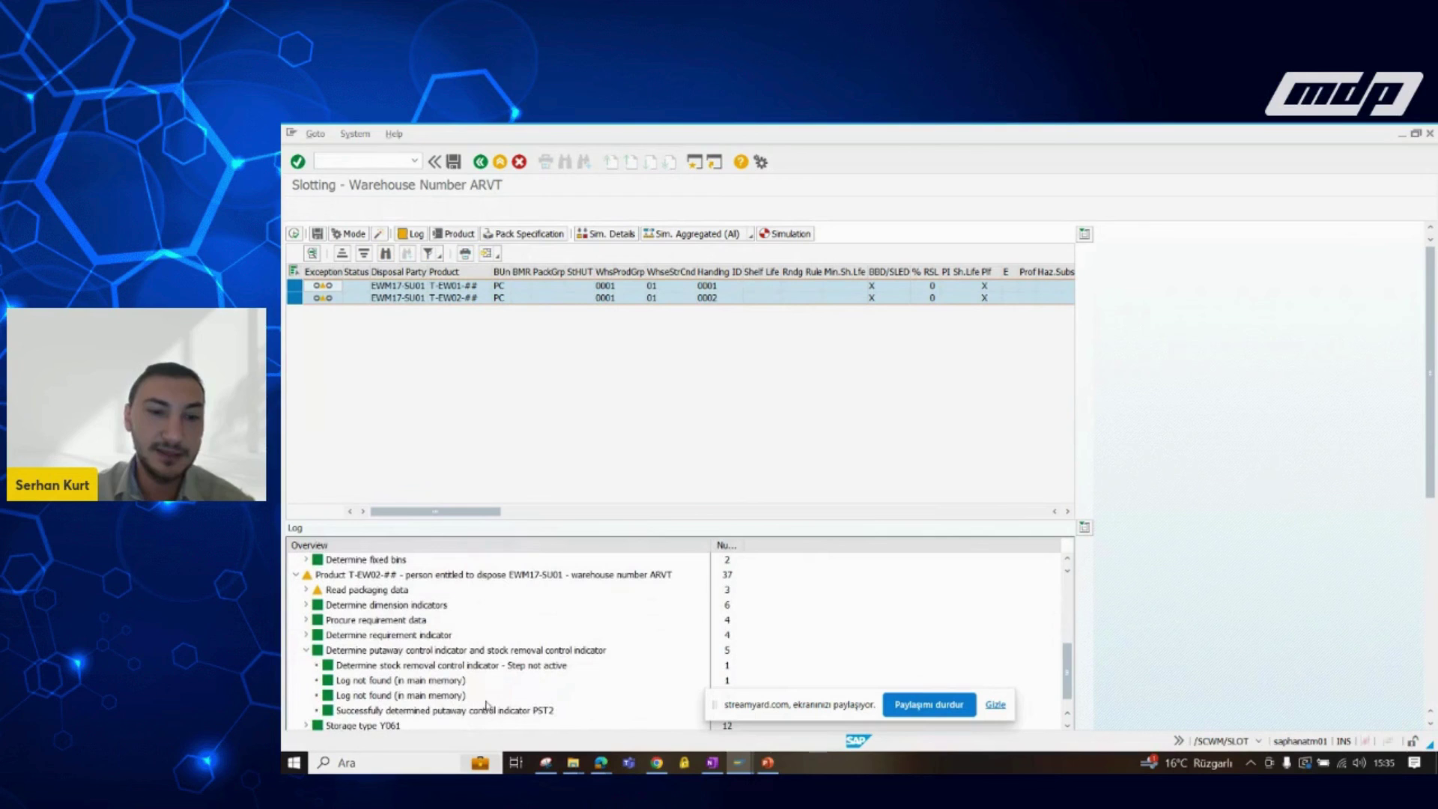
left_click(543, 711)
scroll(563, 642, "up", 2)
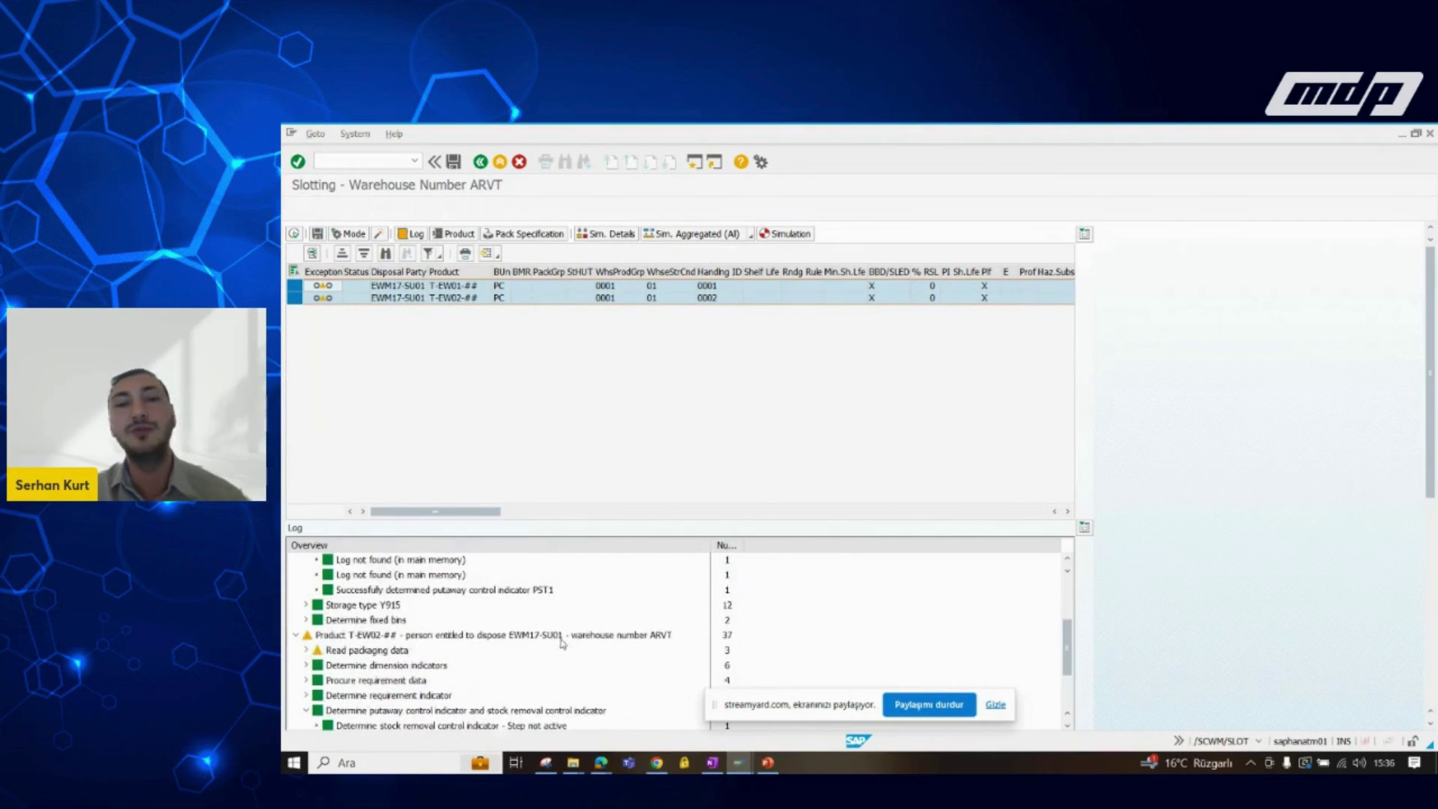
scroll(562, 642, "up", 3)
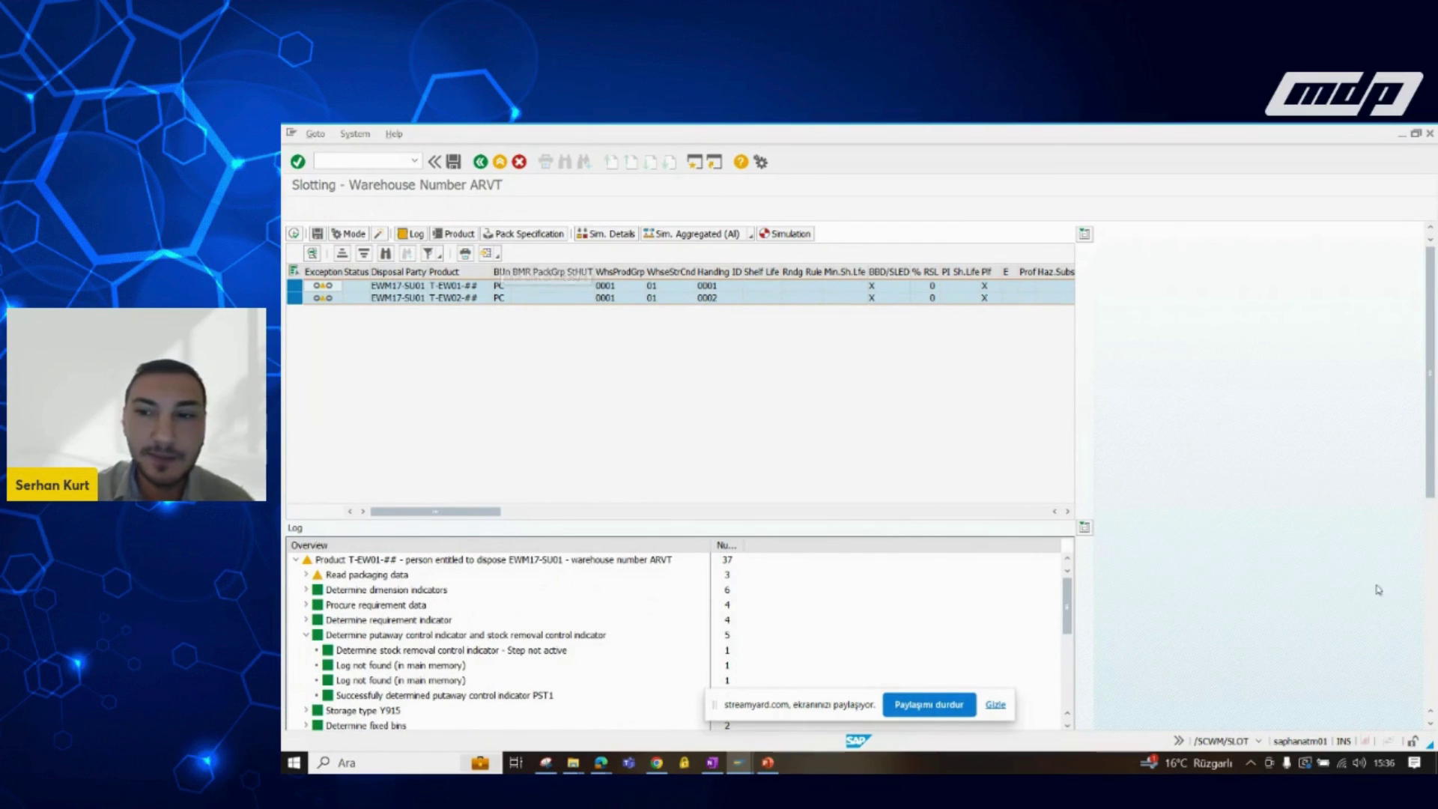
Step: Set the slotting mode to Status green/yellow, activate both products' slotting results and save
left_click(381, 237)
left_click(447, 338)
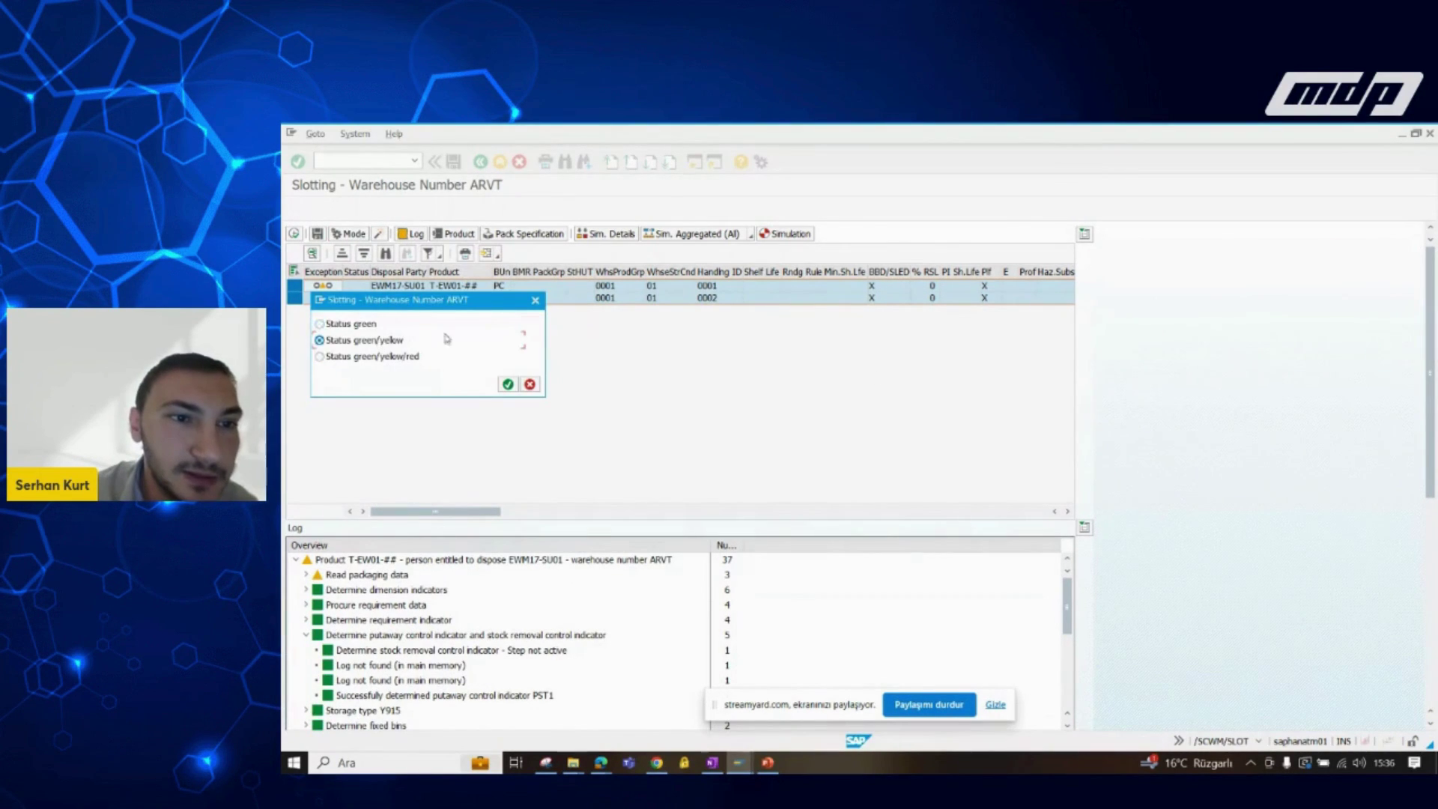
left_click(508, 384)
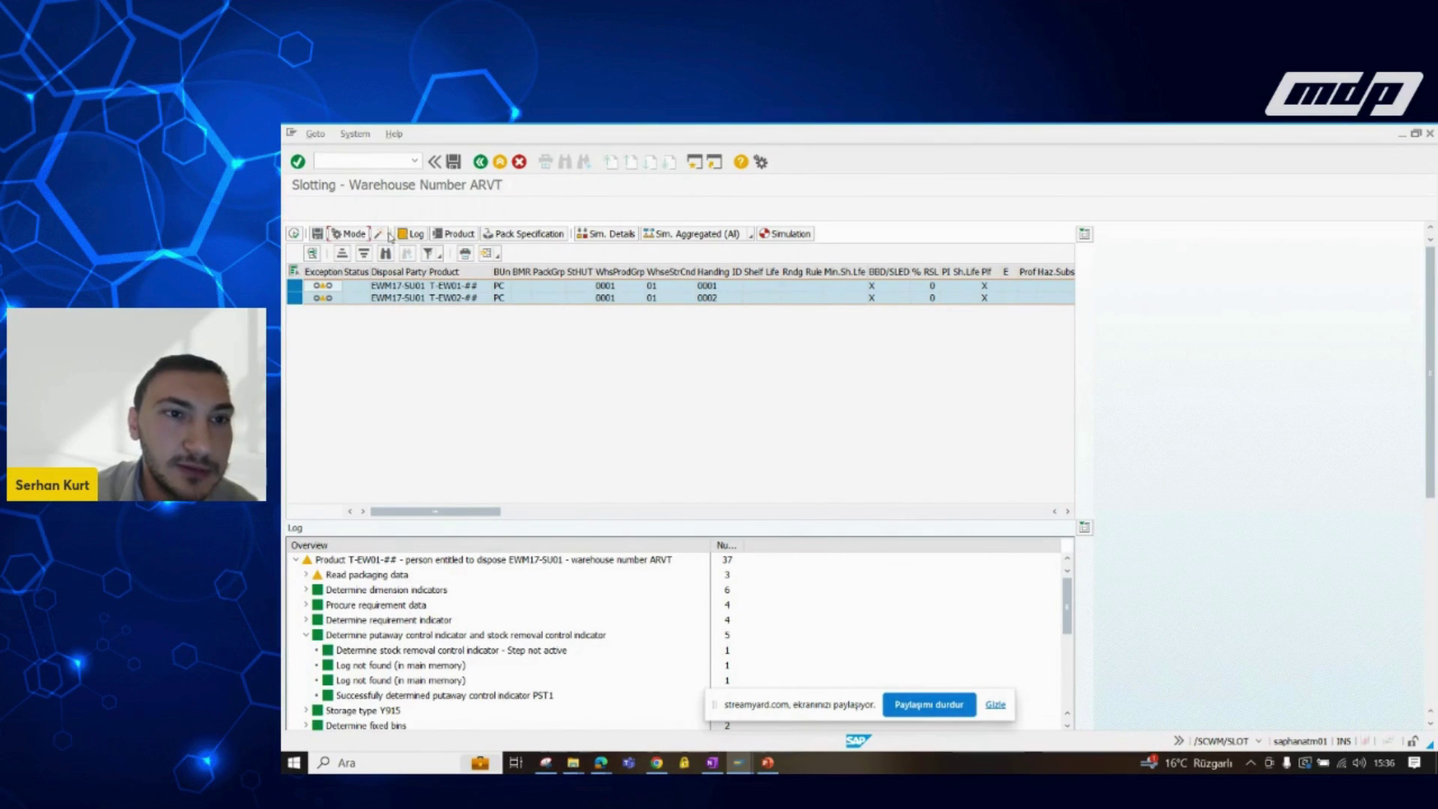
left_click(380, 234)
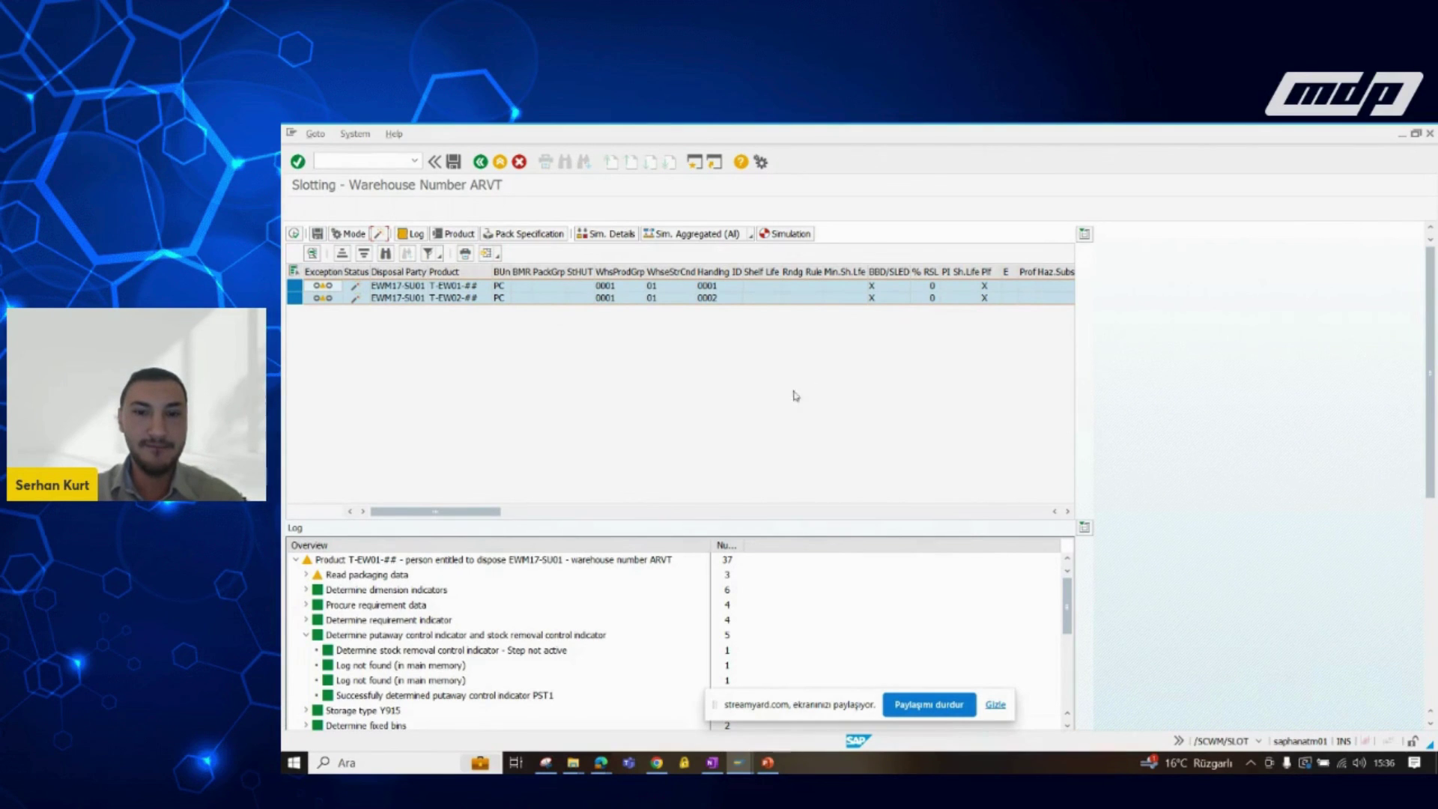
left_click(455, 162)
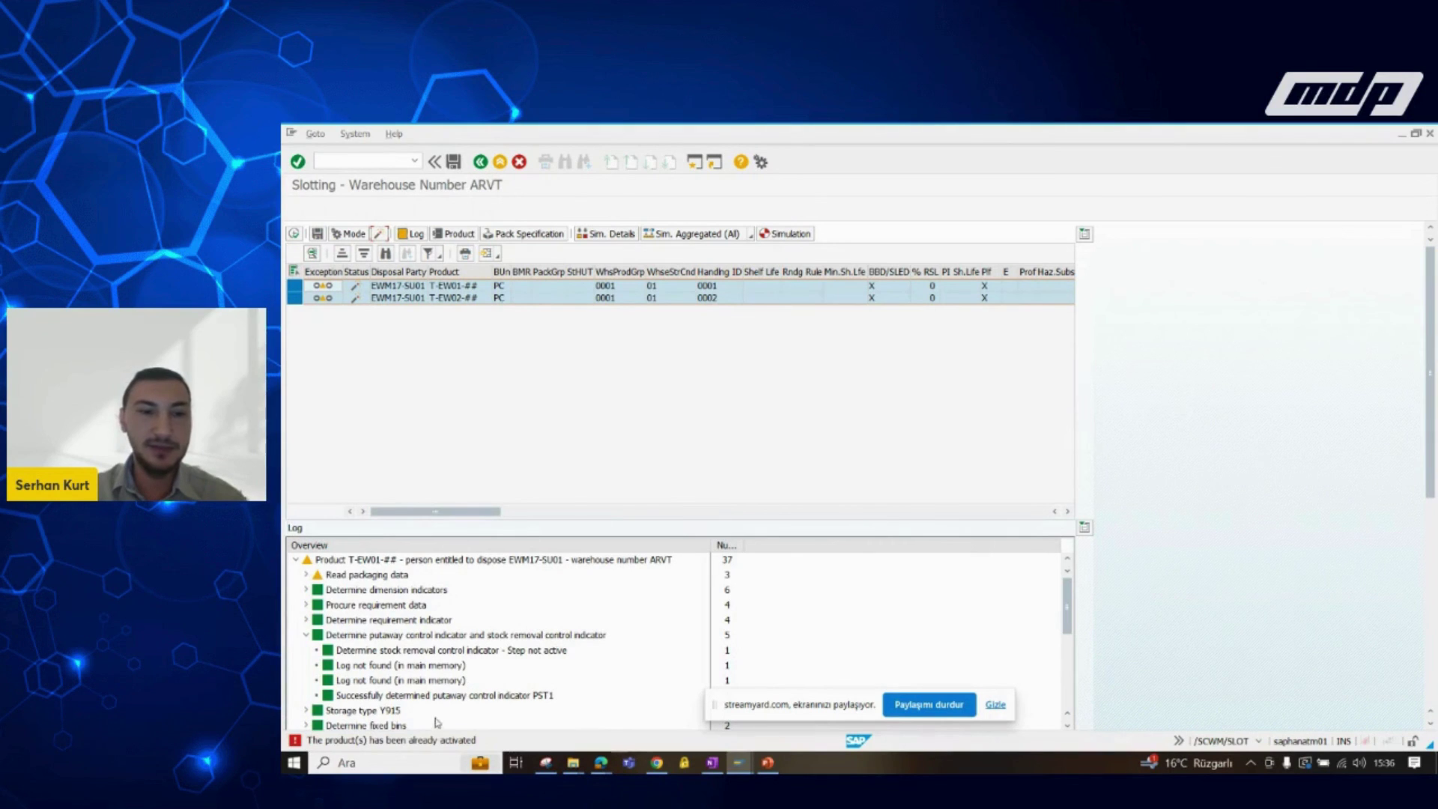
Step: Switch to the Warehouse Product Maintenance session and leave product T-EW01-## back to SAP Easy Access
mouse_move(738, 762)
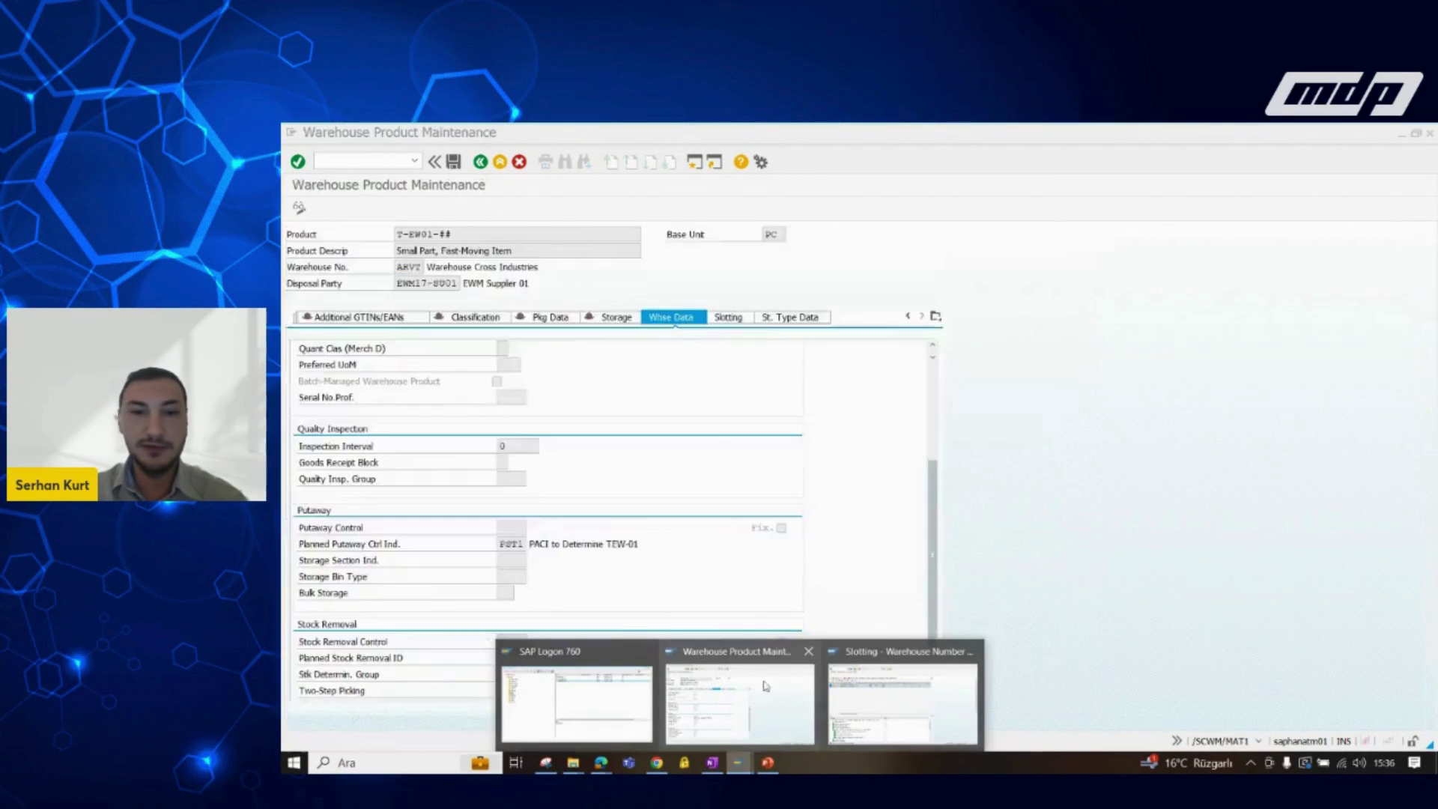
left_click(744, 687)
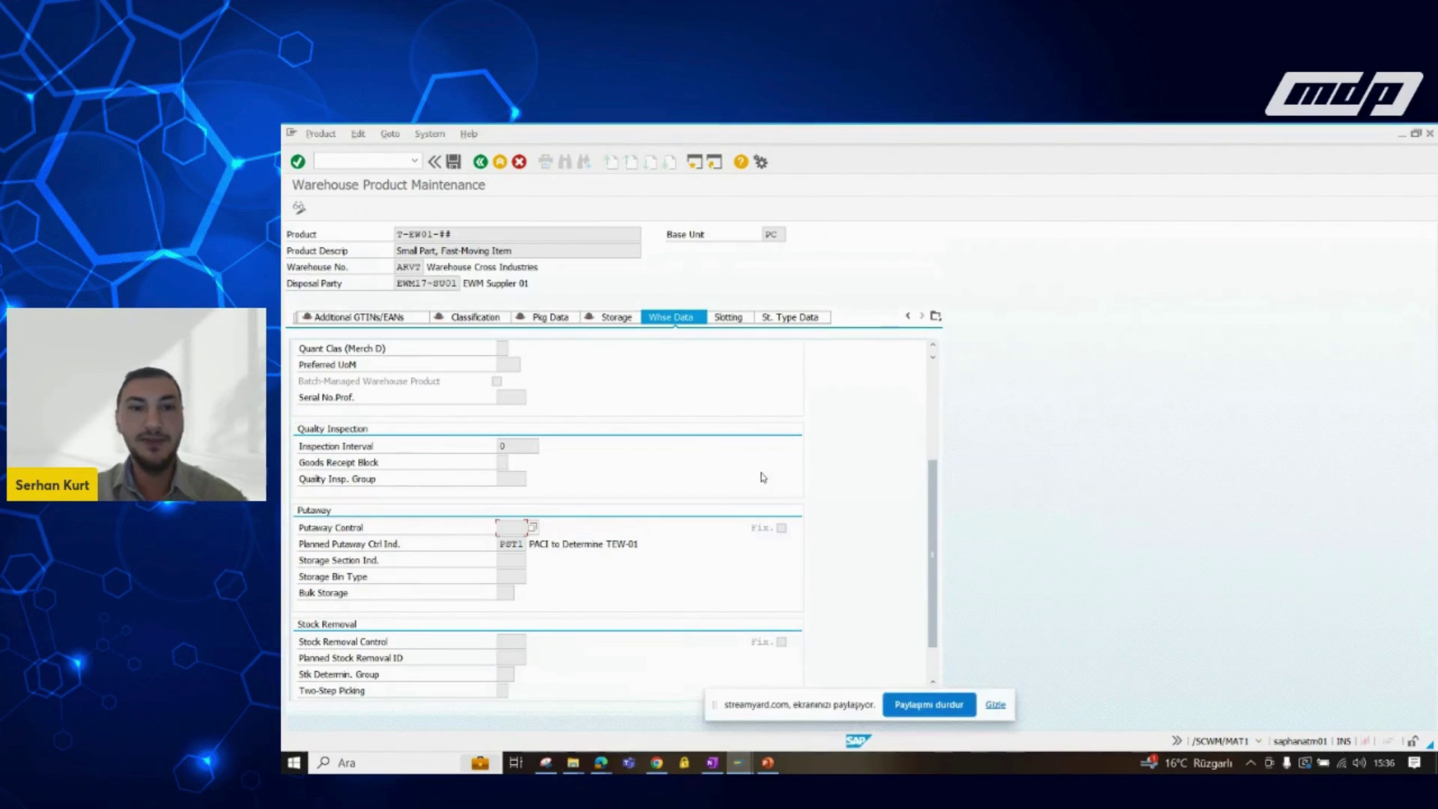
left_click(480, 162)
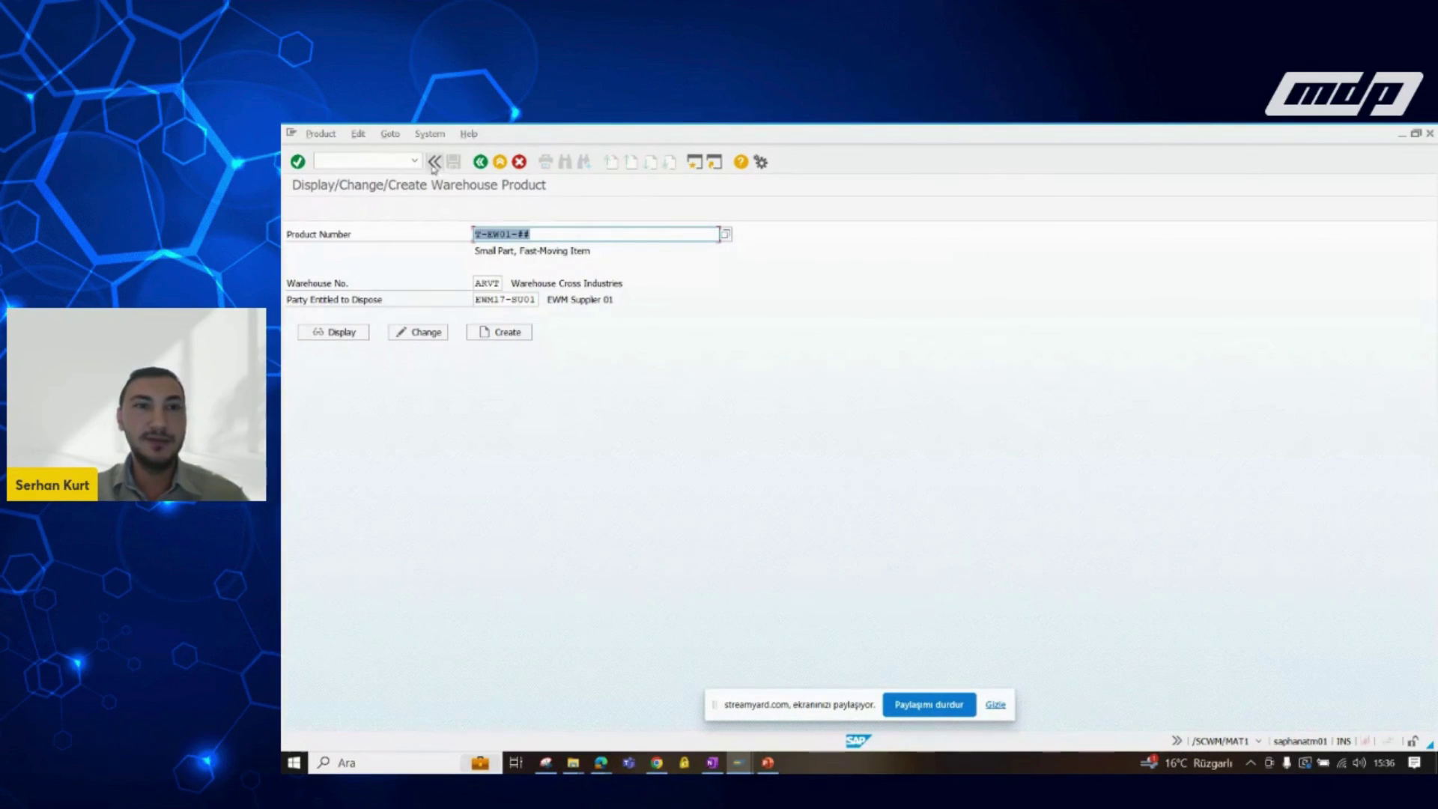
left_click(480, 161)
left_click(518, 422)
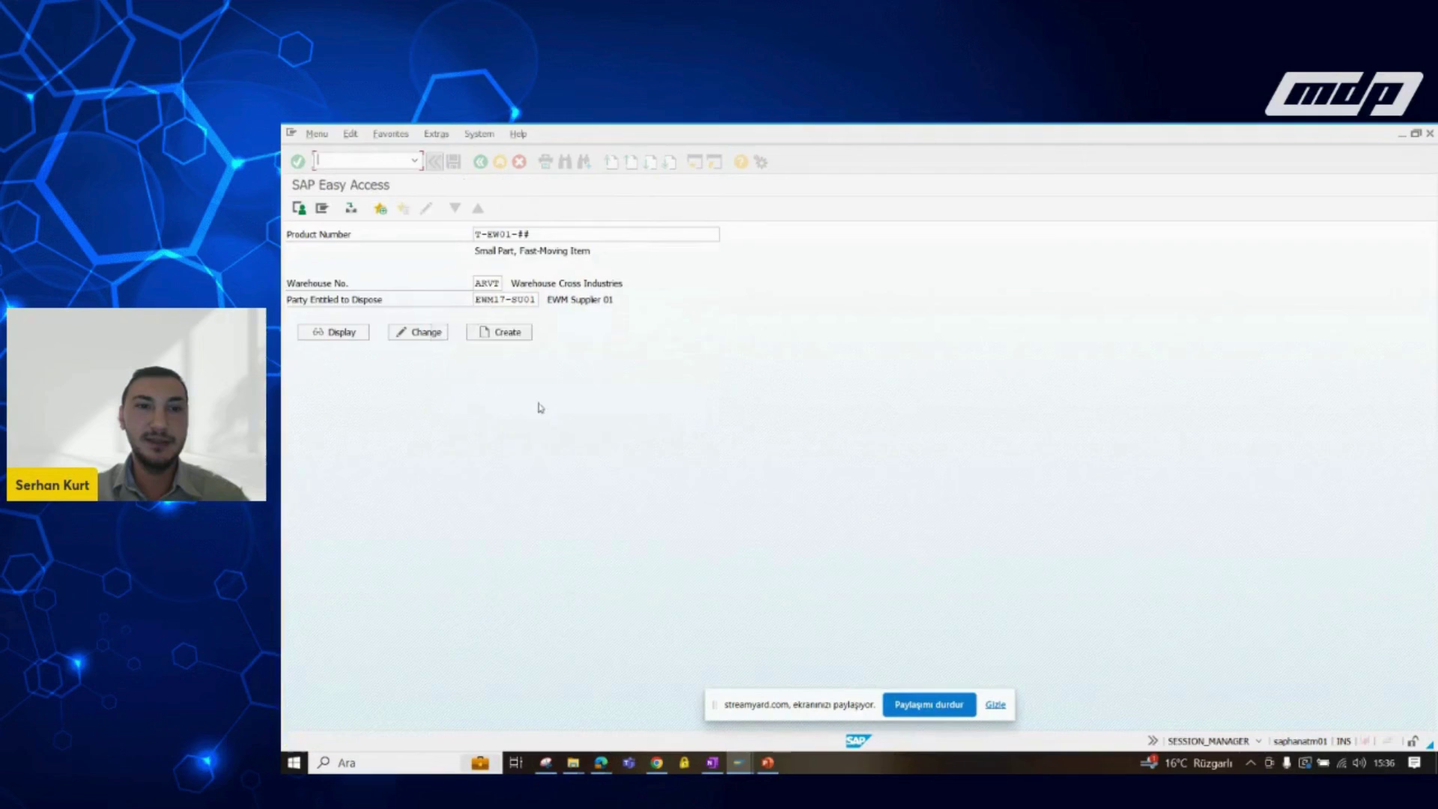
left_click(415, 161)
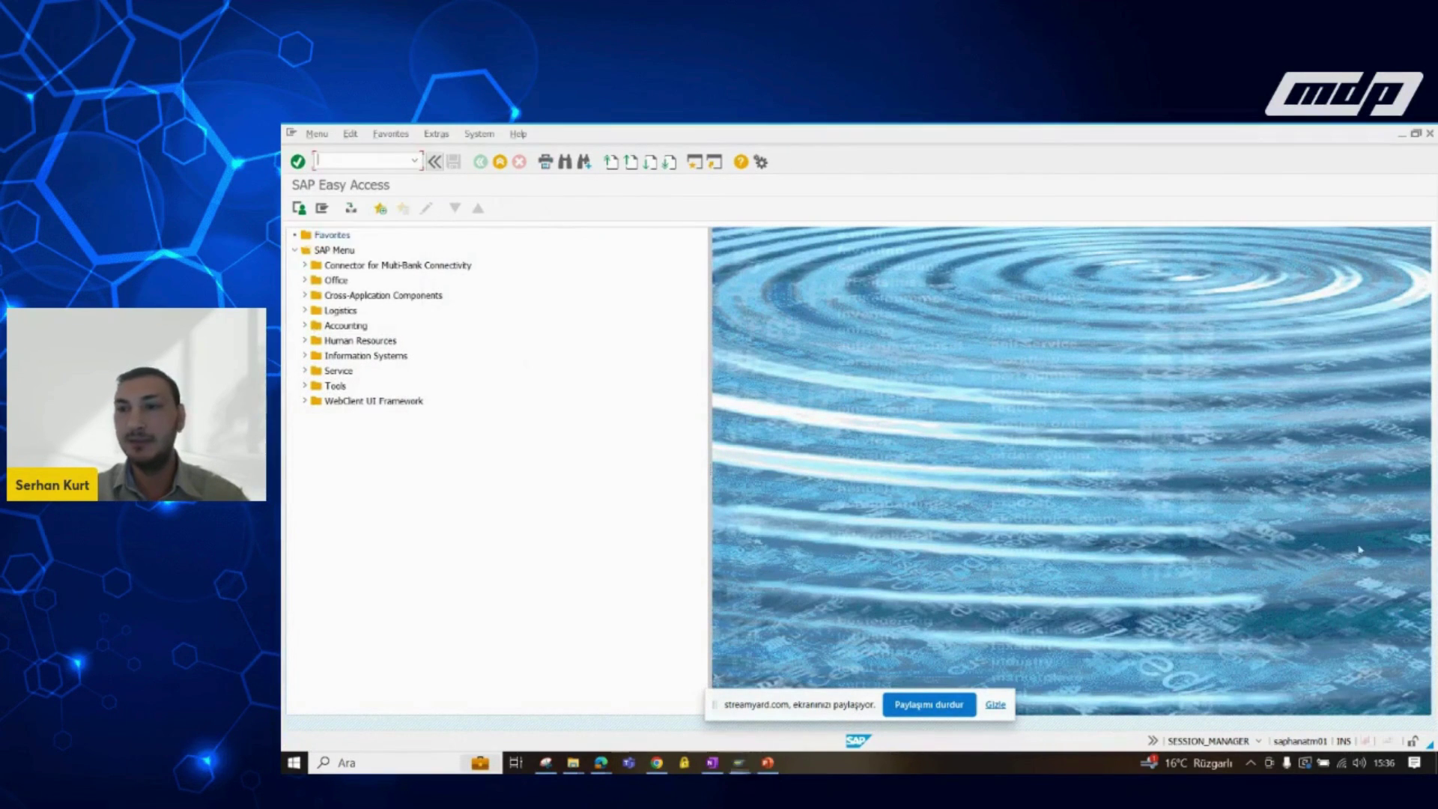
Step: Run transaction /n/scwm/mat1 and display warehouse product T-EW01-## for warehouse ARVT
left_click(415, 161)
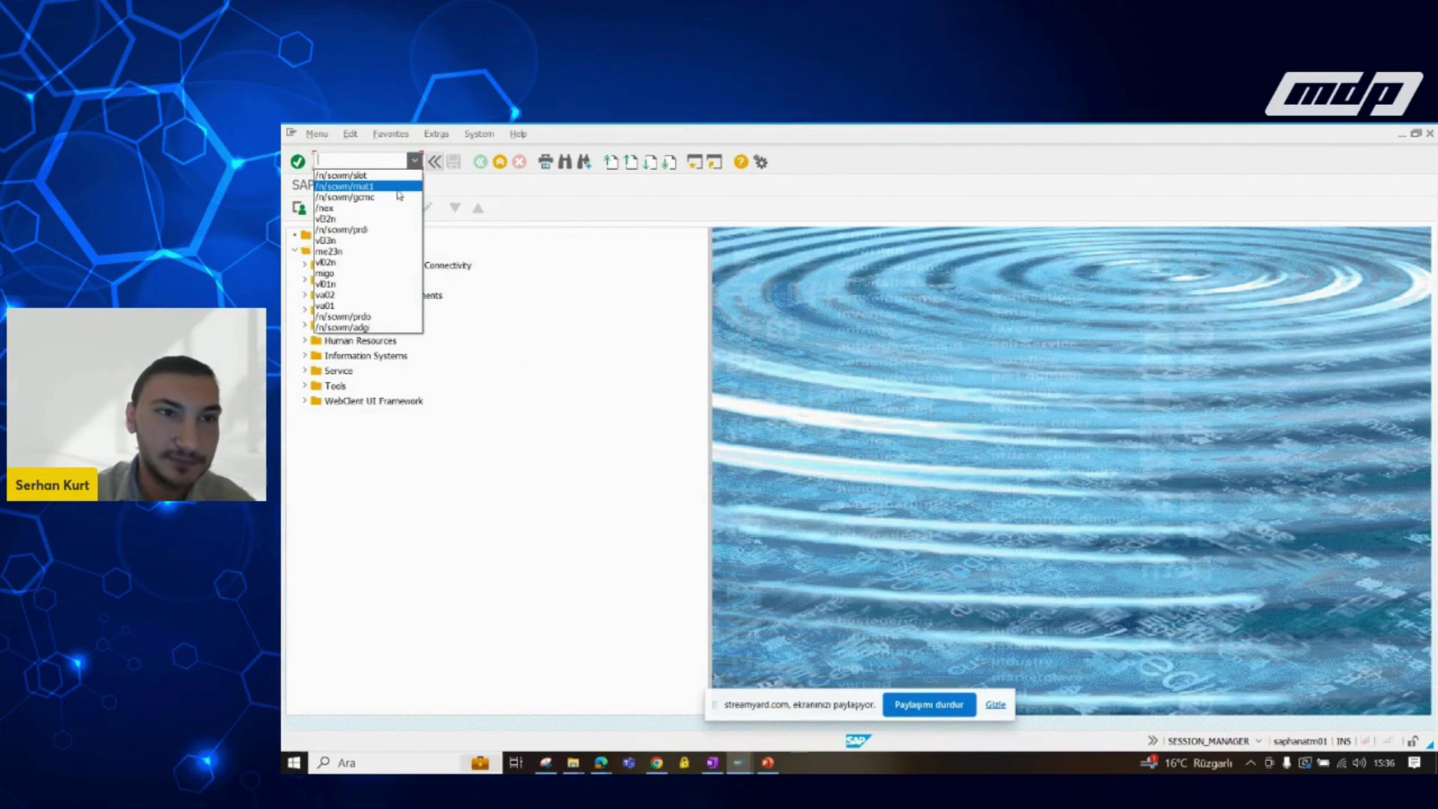
left_click(347, 186)
key("Return")
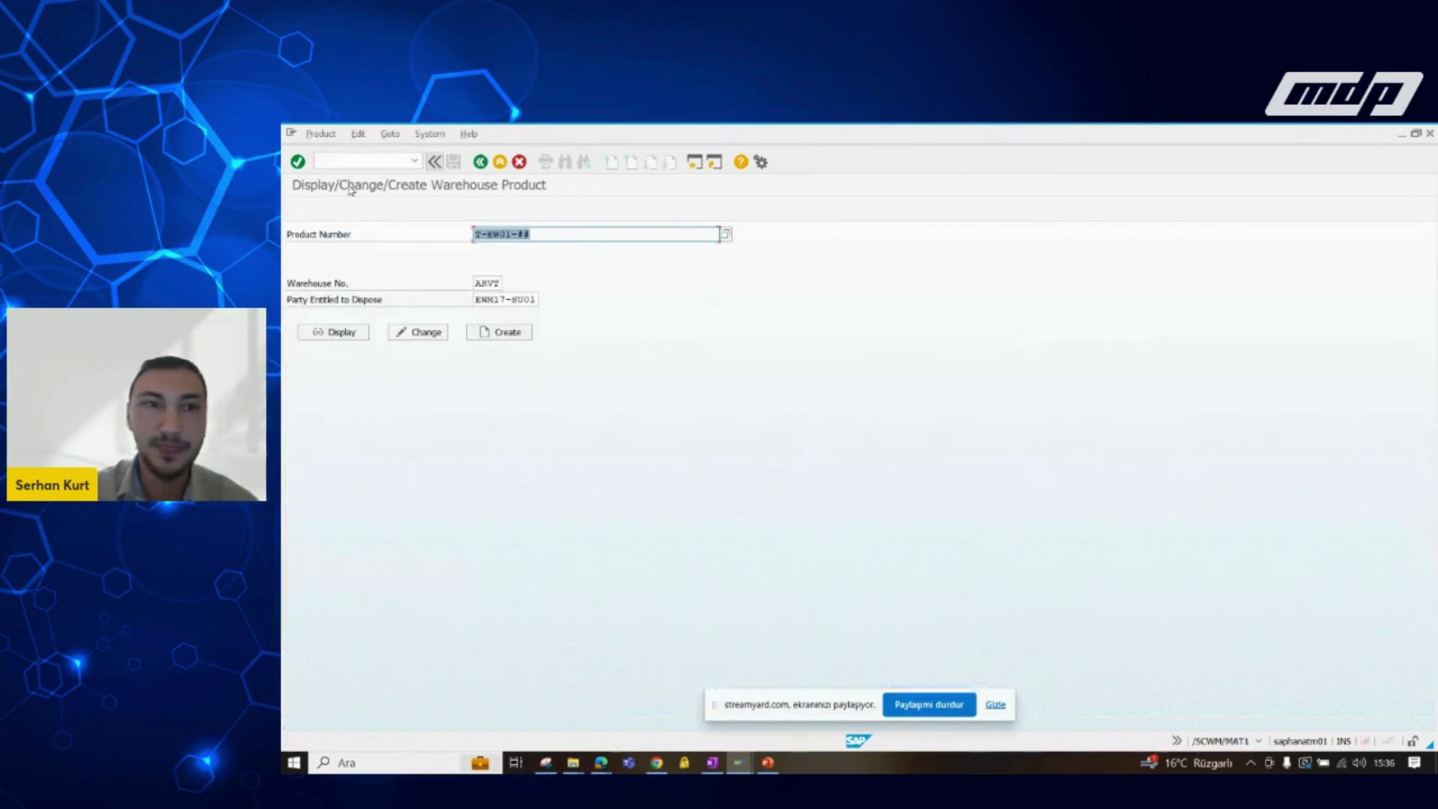
left_click(339, 332)
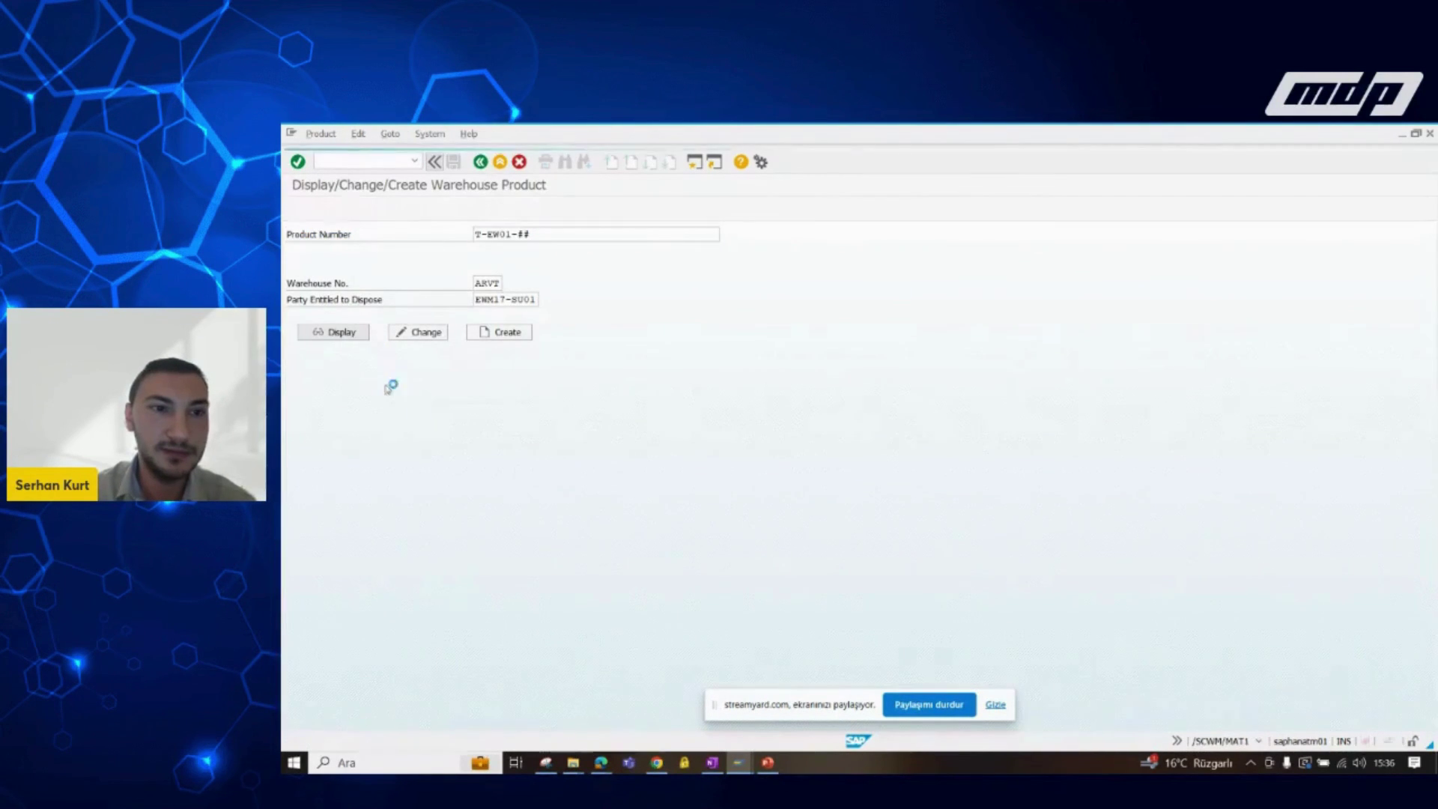
Step: Check the Putaway Control and Planned Putaway Ctrl Ind. values in the warehouse data of T-EW01-##
left_click(824, 318)
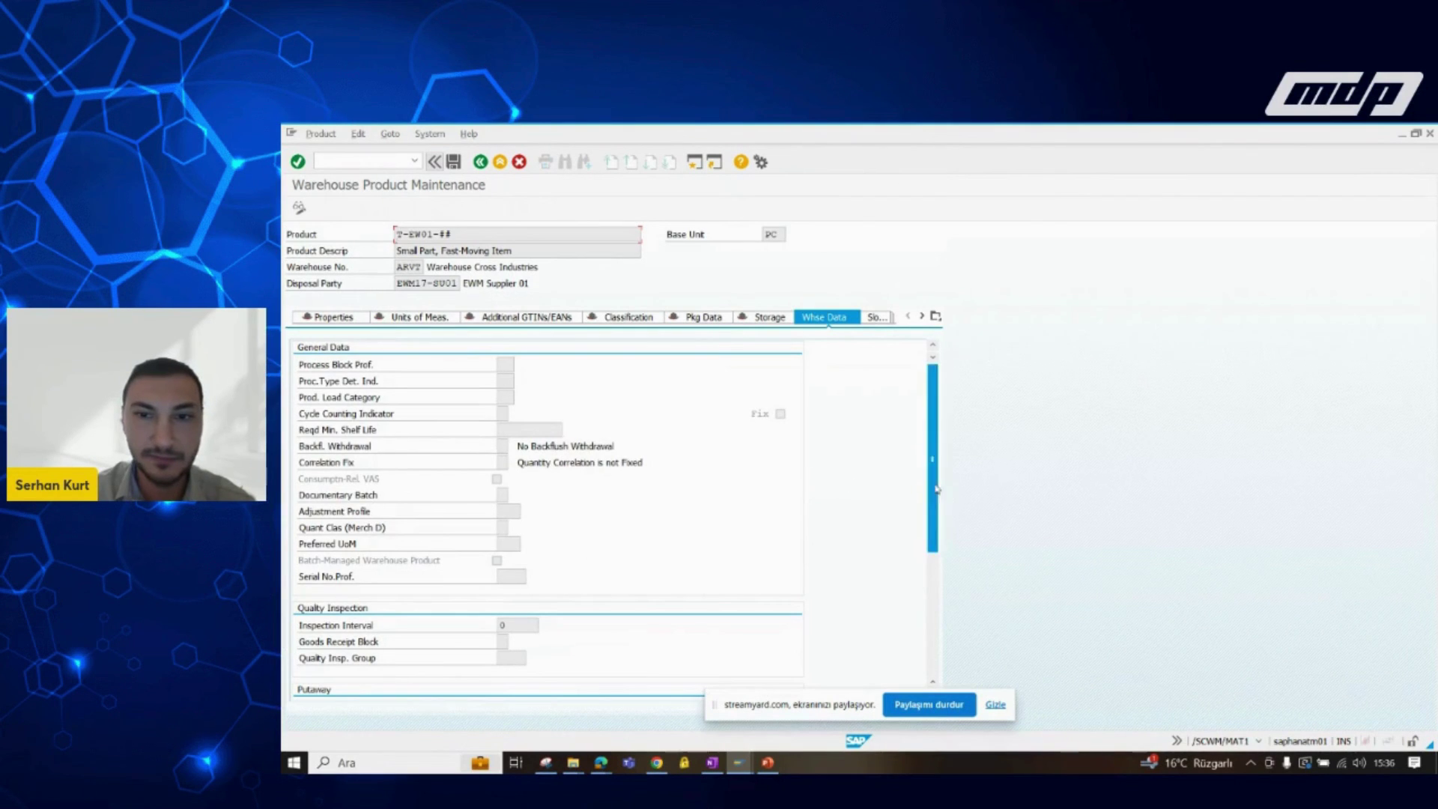
left_click_drag(933, 488, 920, 610)
double_click(520, 511)
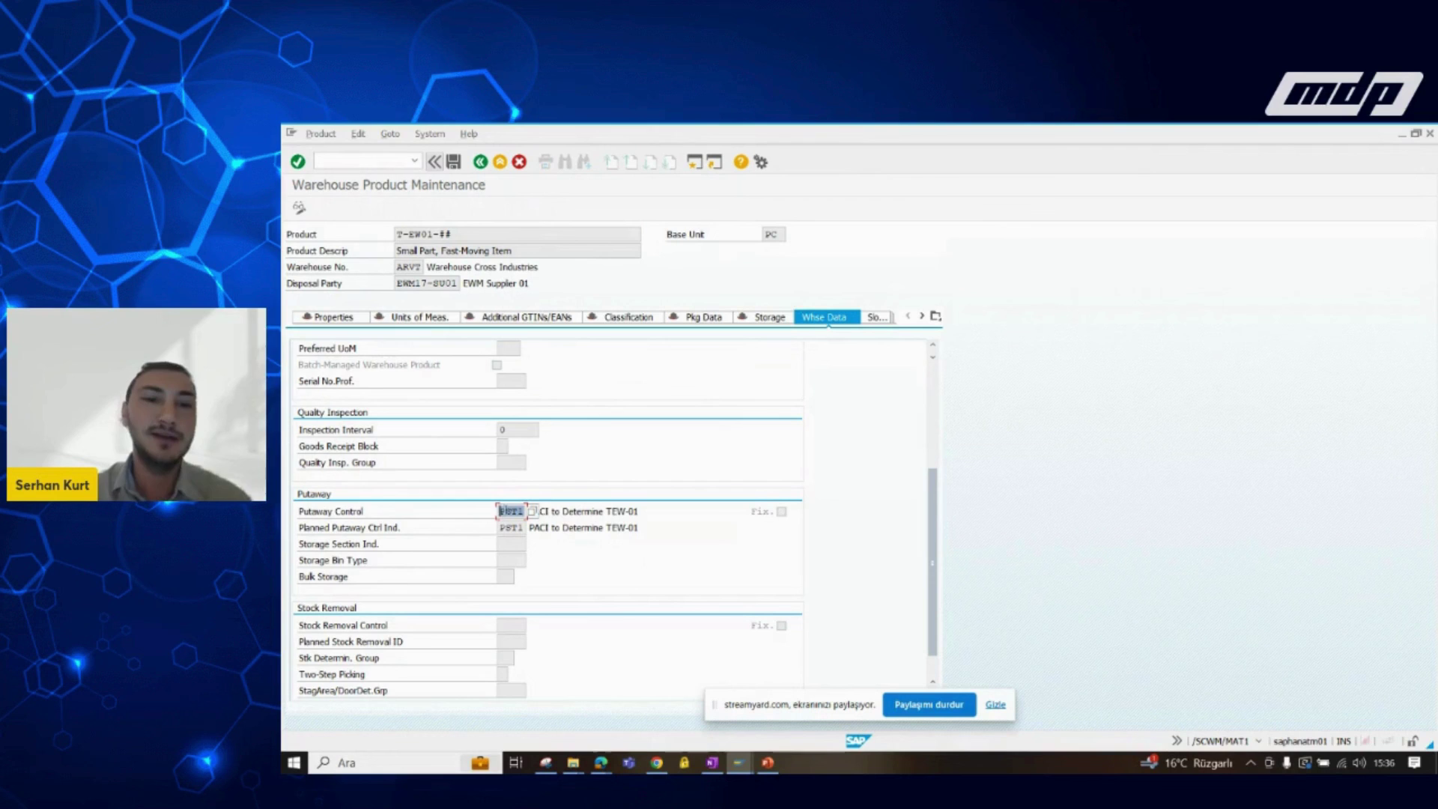
left_click(581, 511)
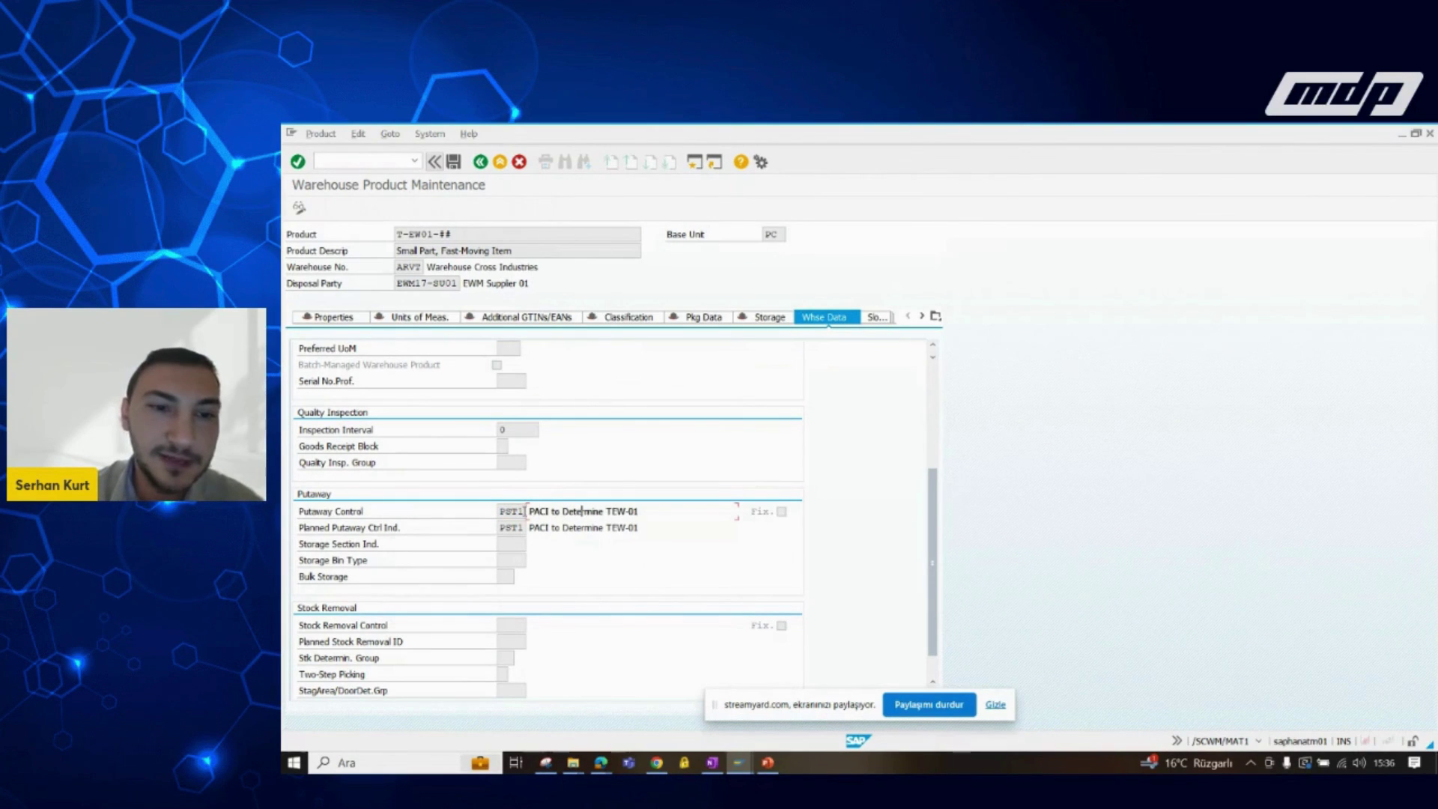
left_click(517, 511)
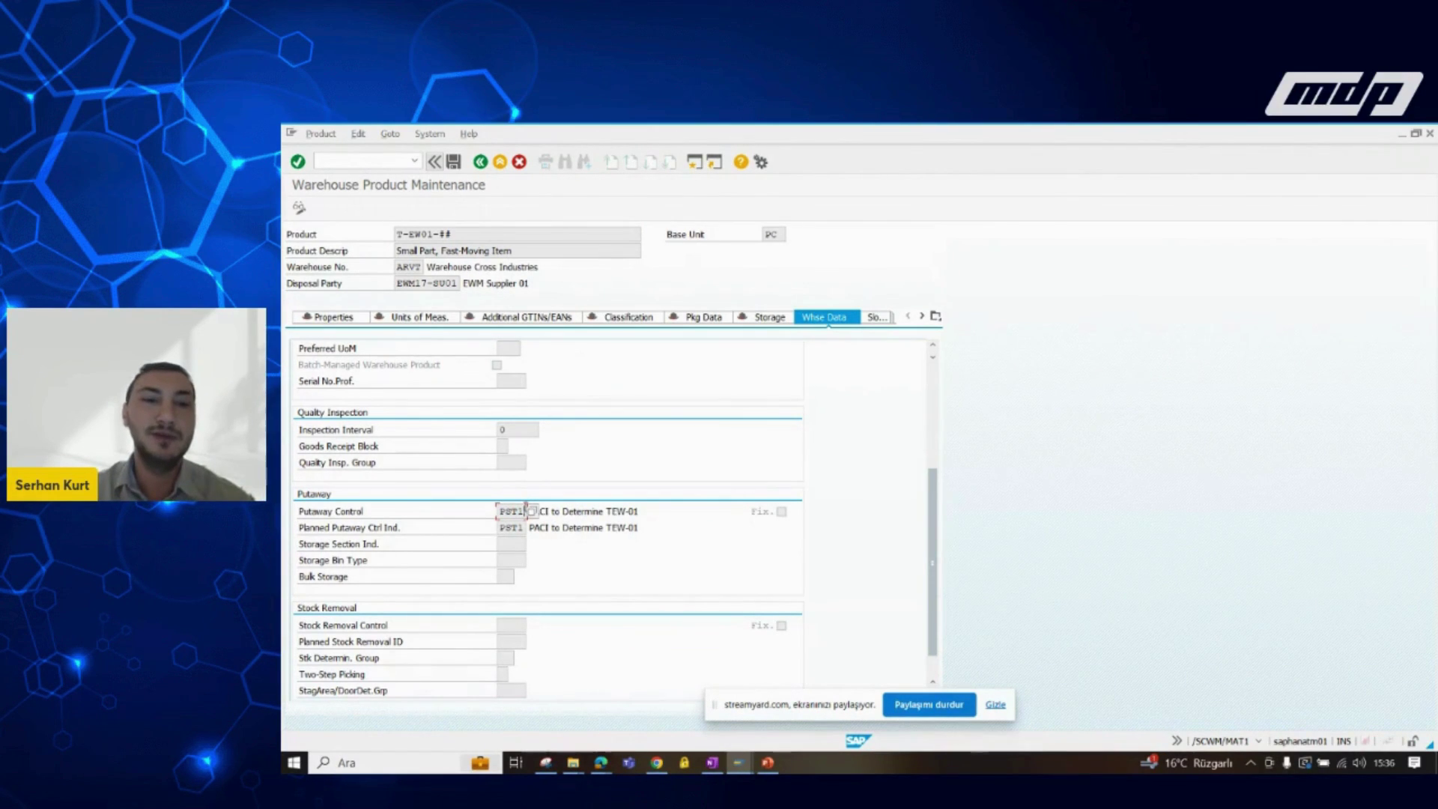